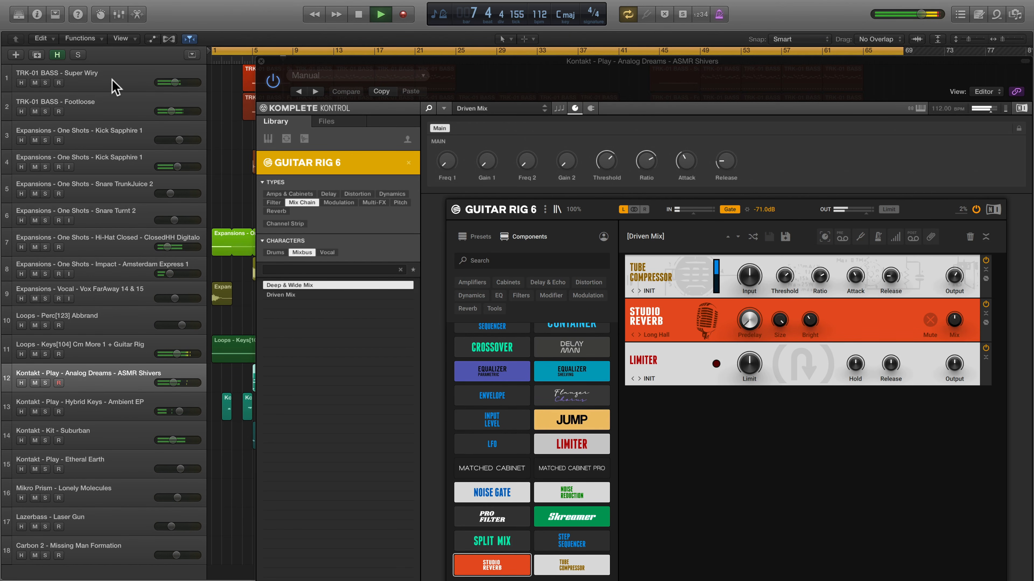
{"action": "left_click", "coordinate": [116, 86]}
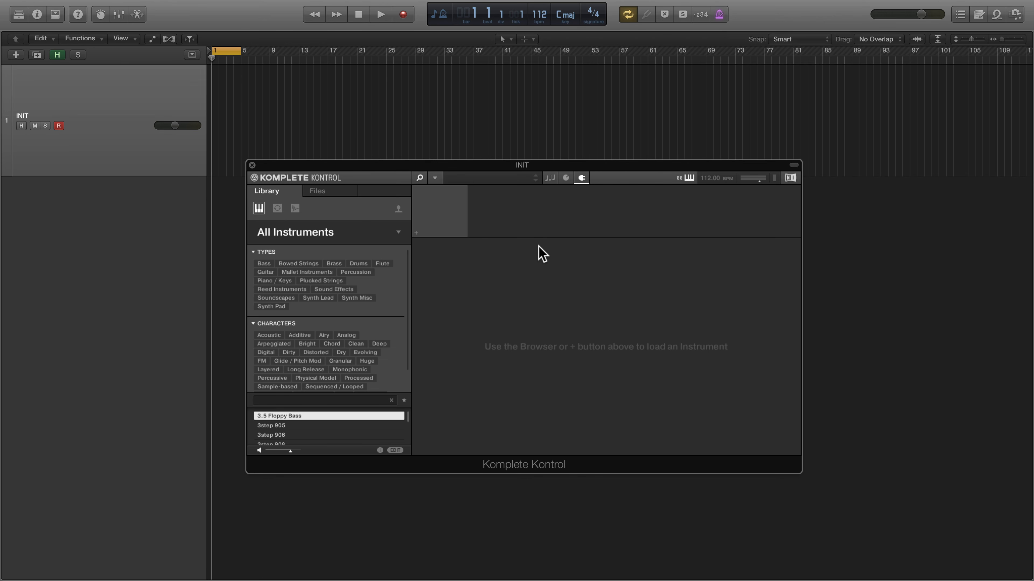
- Filter the instrument library to Plucked Strings and audition several presets, including Light Bulb
{"action": "left_click", "coordinate": [322, 281]}
{"action": "left_click", "coordinate": [301, 399]}
{"action": "left_click", "coordinate": [306, 418]}
{"action": "left_click", "coordinate": [297, 438]}
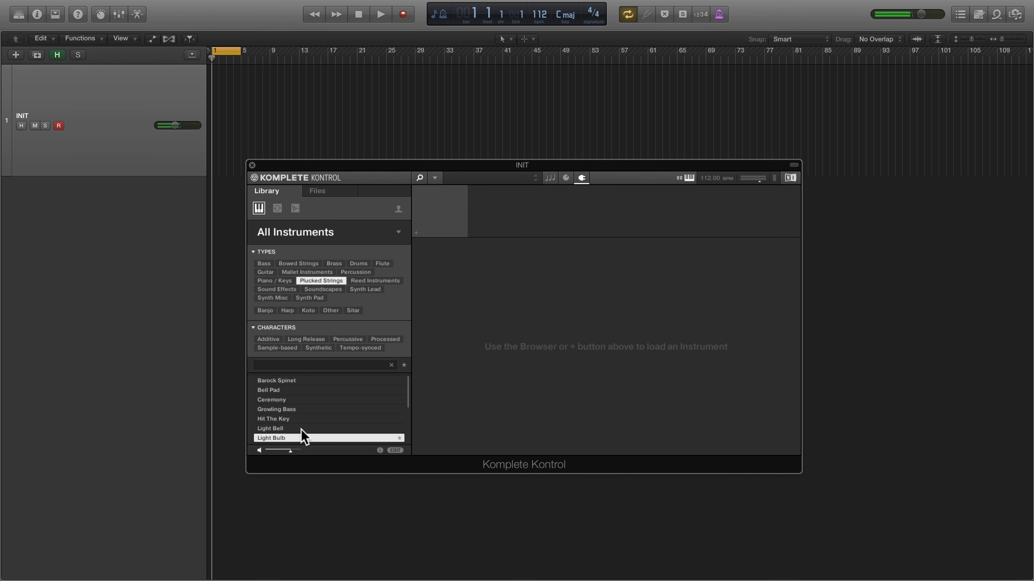
- Replace the Plucked Strings filter with Synth Lead and audition presets such as Chaos Pad and Dorky Dominator
{"action": "left_click", "coordinate": [317, 281]}
{"action": "left_click", "coordinate": [318, 298]}
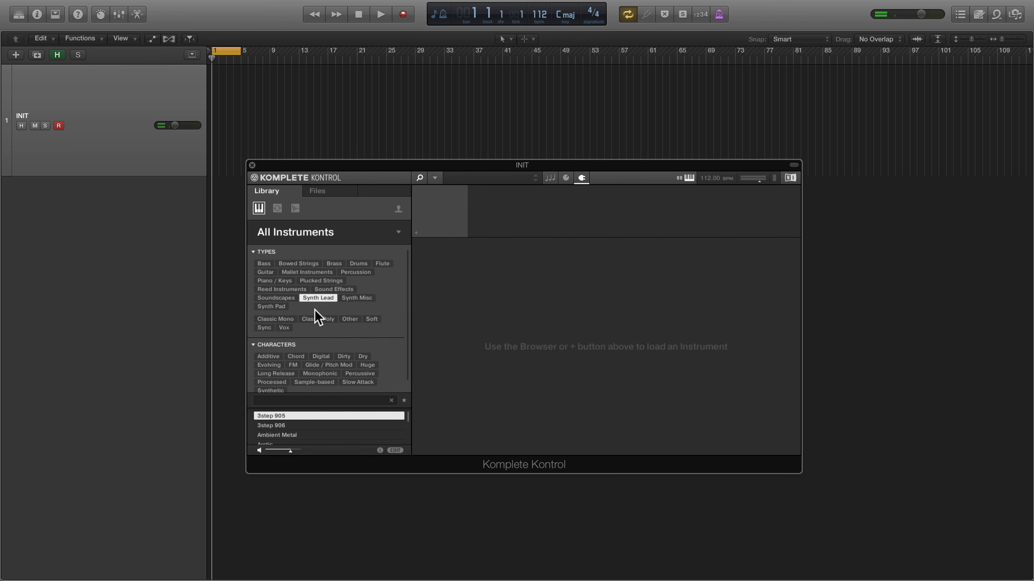
{"action": "left_click", "coordinate": [288, 426]}
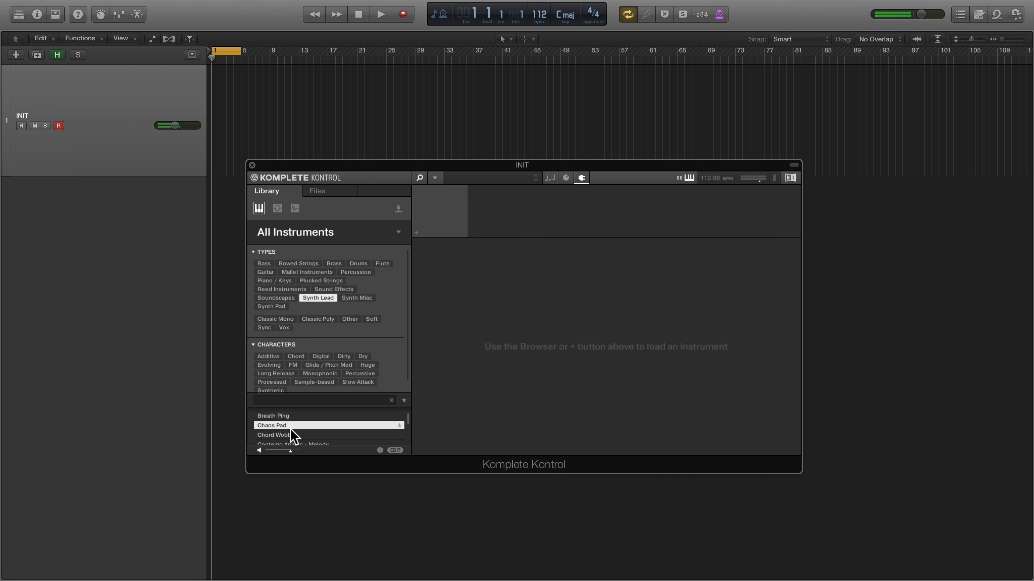
{"action": "scroll", "coordinate": [291, 432], "scroll_direction": "down", "scroll_amount": 3}
{"action": "left_click", "coordinate": [292, 434]}
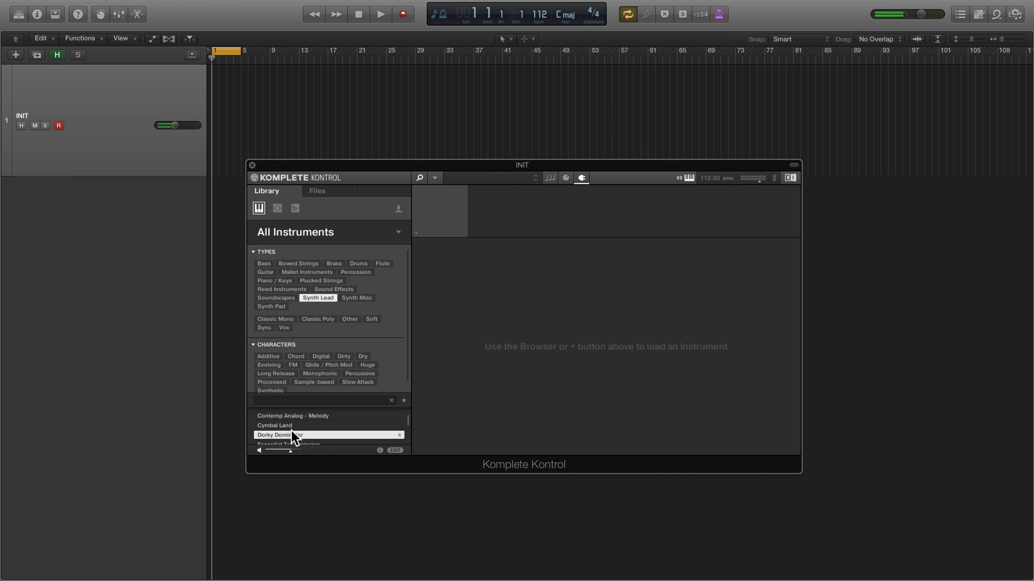
- Collapse the Types and Characters filters and audition three more Synth Lead presets
{"action": "left_click", "coordinate": [254, 344]}
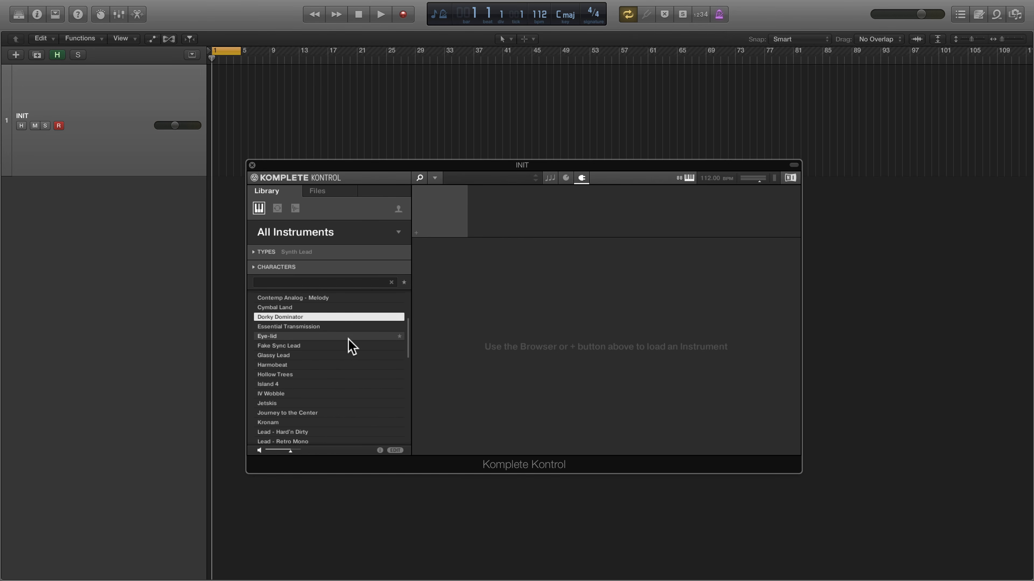
{"action": "left_click", "coordinate": [331, 384]}
{"action": "left_click", "coordinate": [323, 404]}
{"action": "left_click", "coordinate": [321, 423]}
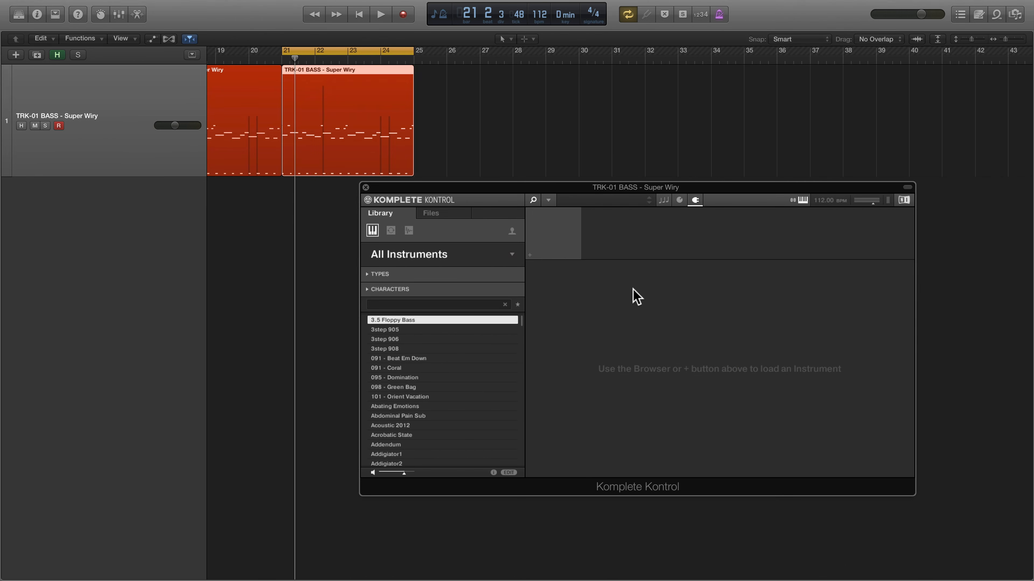
- Limit the instrument library to TRK-01 Bass and audition the Andes preset
{"action": "left_click", "coordinate": [512, 253]}
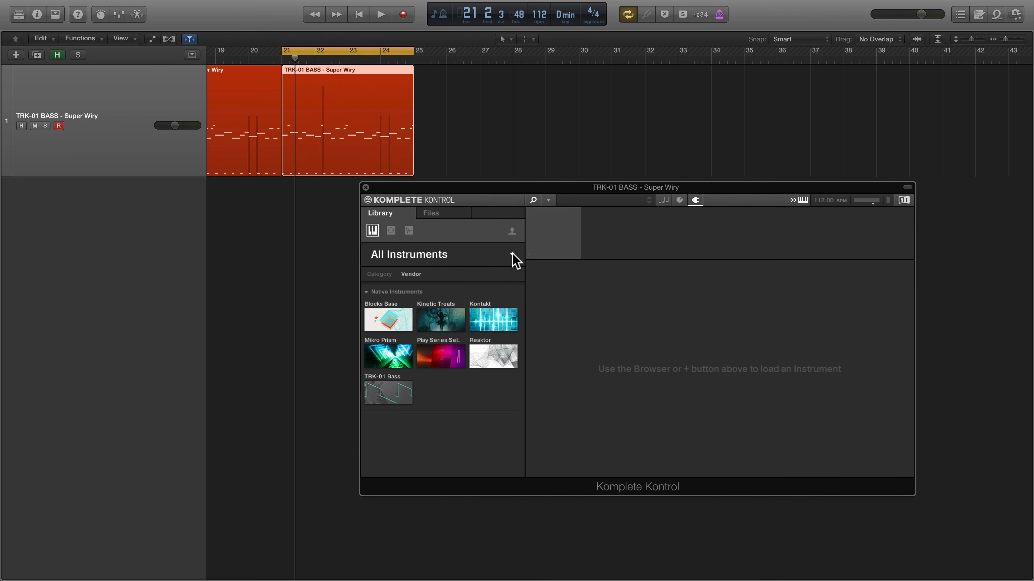
{"action": "left_click", "coordinate": [396, 397]}
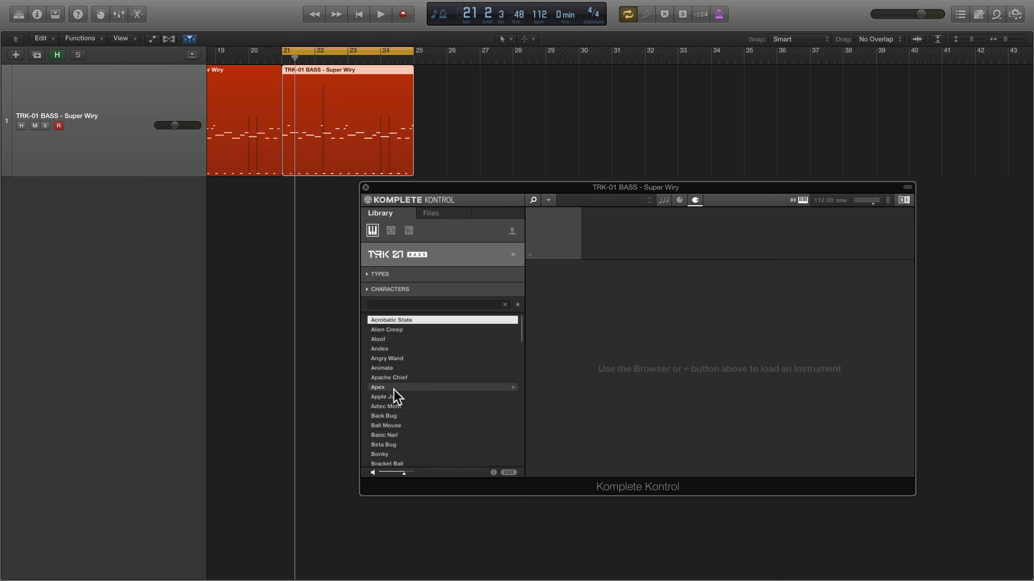
{"action": "left_click", "coordinate": [417, 351]}
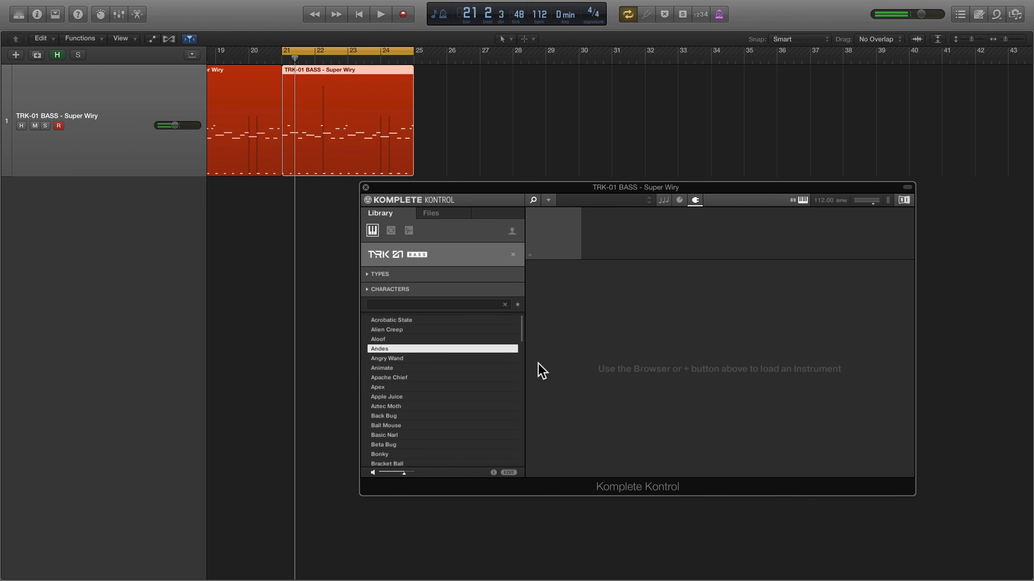
- Audition the TRK-01 Bass presets one after another from Andes on, ending on Super Wiry
{"action": "key", "text": "Down"}
{"action": "key", "text": "Down"}
{"action": "key", "text": "Down"}
{"action": "key", "text": "Down"}
{"action": "key", "text": "Down"}
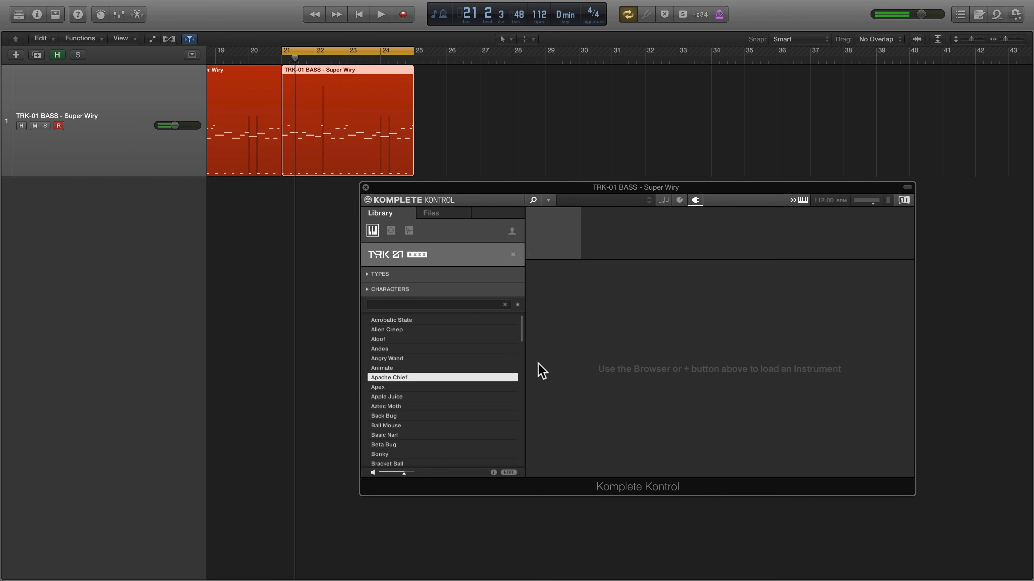
{"action": "key", "text": "Down"}
{"action": "key", "text": "Down"}
{"action": "key", "text": "Down"}
{"action": "key", "text": "Down"}
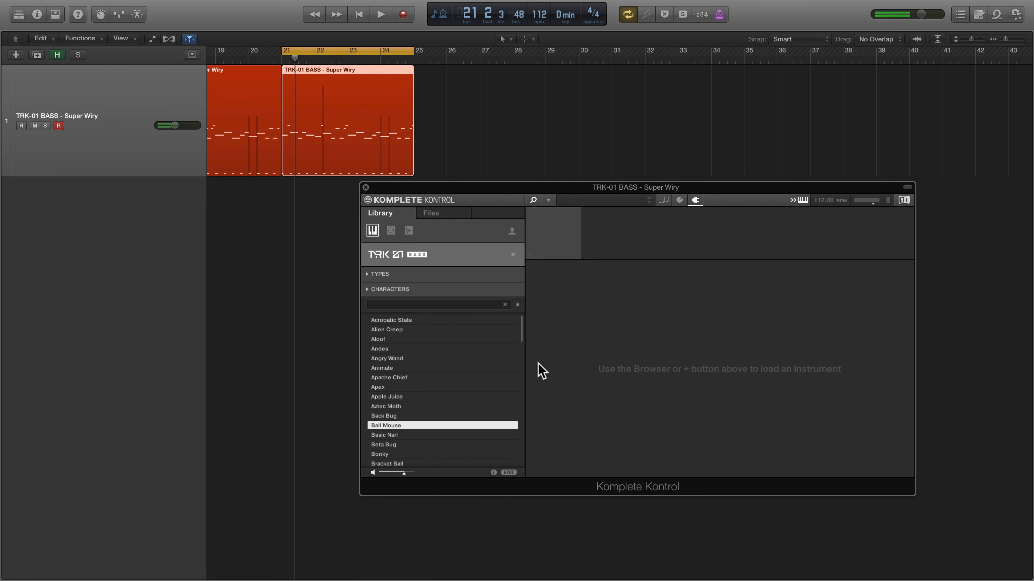
{"action": "key", "text": "Down"}
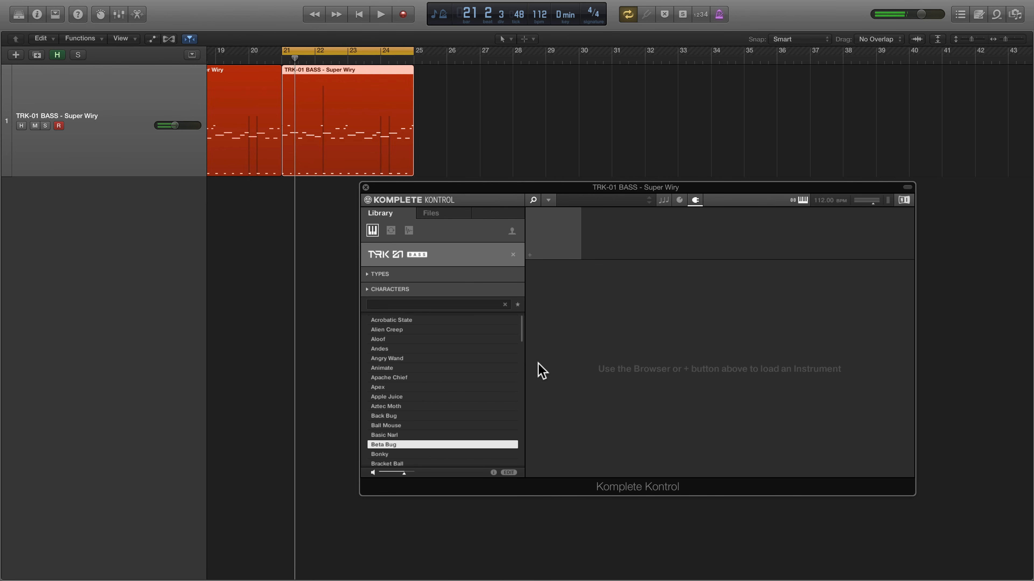
{"action": "key", "text": "Down"}
{"action": "key", "text": "Down"}
{"action": "key", "text": "Down"}
{"action": "key", "text": "Down"}
{"action": "key", "text": "Down"}
{"action": "key", "text": "Down"}
{"action": "key", "text": "Down"}
{"action": "key", "text": "Down"}
{"action": "key", "text": "Down"}
{"action": "key", "text": "Down"}
{"action": "key", "text": "Down"}
{"action": "key", "text": "Down"}
{"action": "key", "text": "Down"}
{"action": "key", "text": "Down"}
{"action": "key", "text": "Down"}
{"action": "key", "text": "Down"}
{"action": "key", "text": "Down"}
{"action": "key", "text": "Down"}
{"action": "key", "text": "Down"}
{"action": "key", "text": "Down"}
{"action": "key", "text": "Up"}
{"action": "key", "text": "Up"}
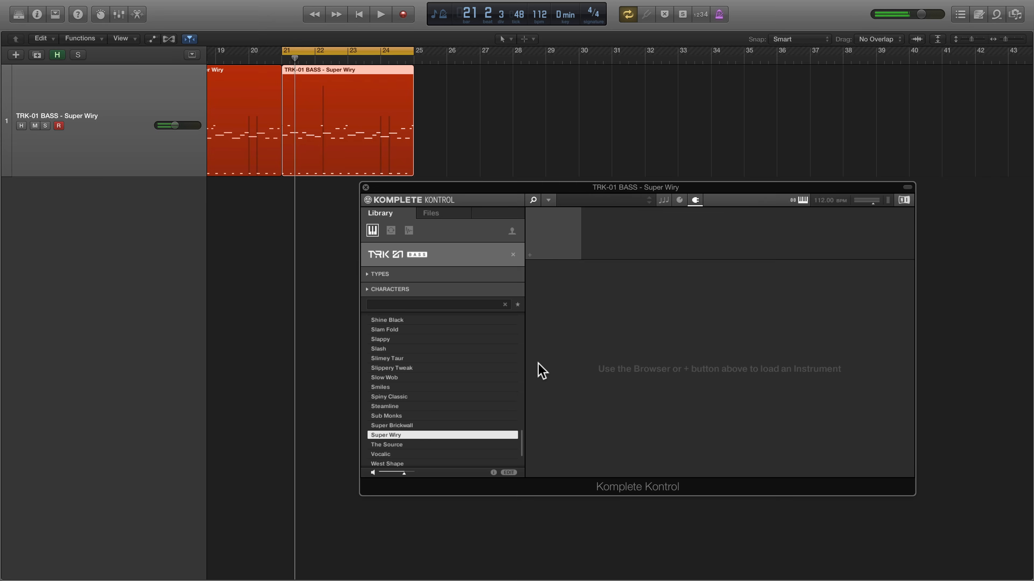
- Load the Super Wiry preset with its parameter view shown and play back the bass region
{"action": "key", "text": "Return"}
{"action": "left_click", "coordinate": [680, 200]}
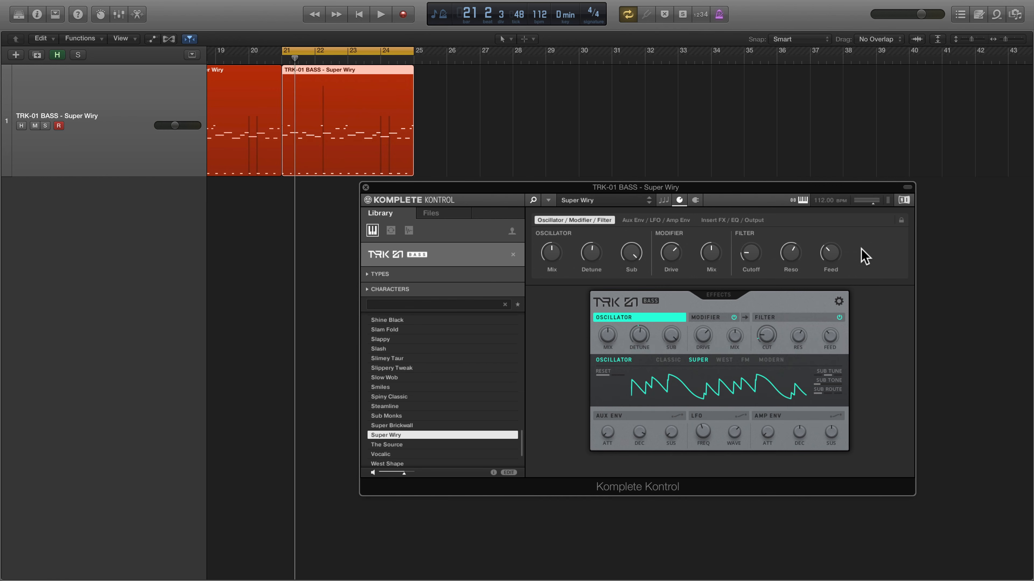
{"action": "key", "text": "space"}
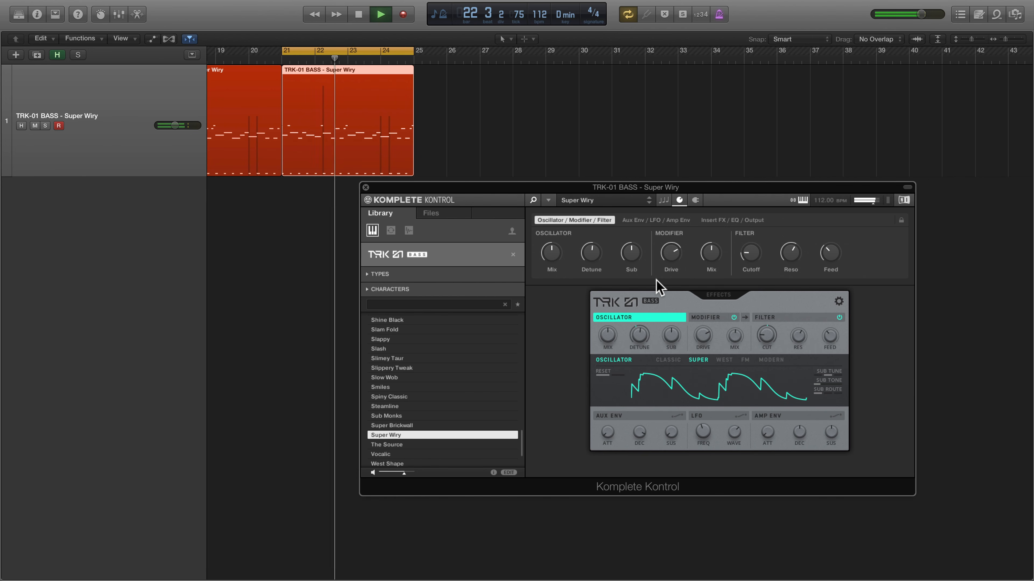
- Open the TRK-01 Bass settings page to examine the Duck Env Trig note
{"action": "left_click", "coordinate": [838, 301]}
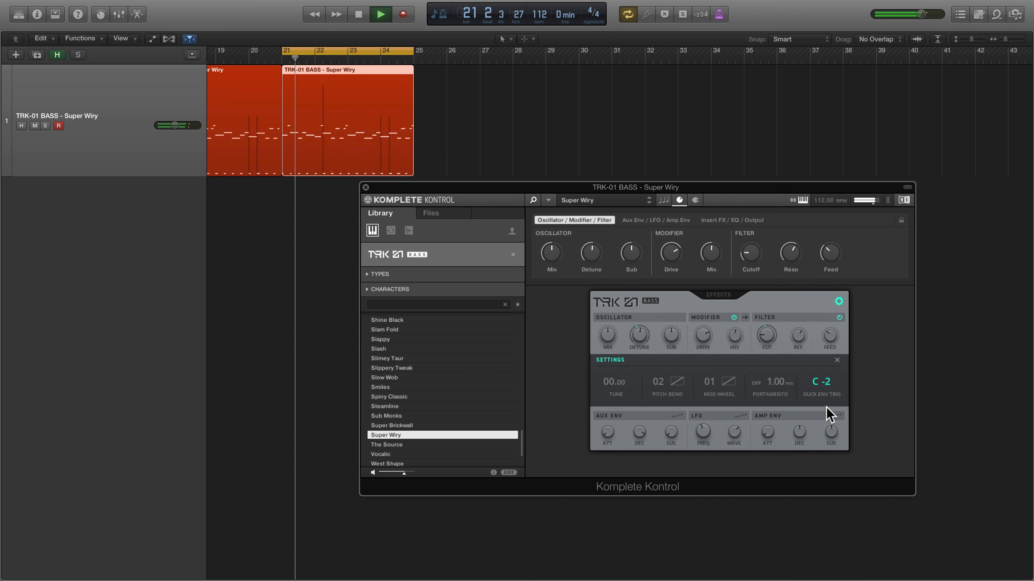
{"action": "mouse_move", "coordinate": [826, 406]}
{"action": "left_mouse_down"}
{"action": "mouse_move", "coordinate": [827, 362]}
{"action": "mouse_move", "coordinate": [828, 402]}
{"action": "left_mouse_up"}
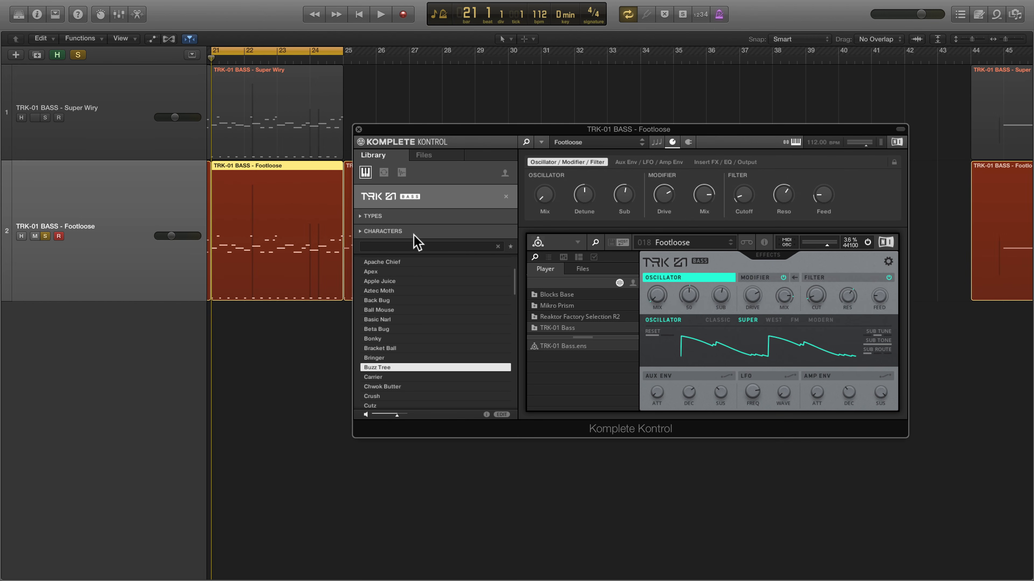
- Filter the TRK-01 Bass presets to the Monophonic and Sub characters and audition them in sequence, settling on Footloose
{"action": "left_click", "coordinate": [360, 232]}
{"action": "left_click", "coordinate": [461, 243]}
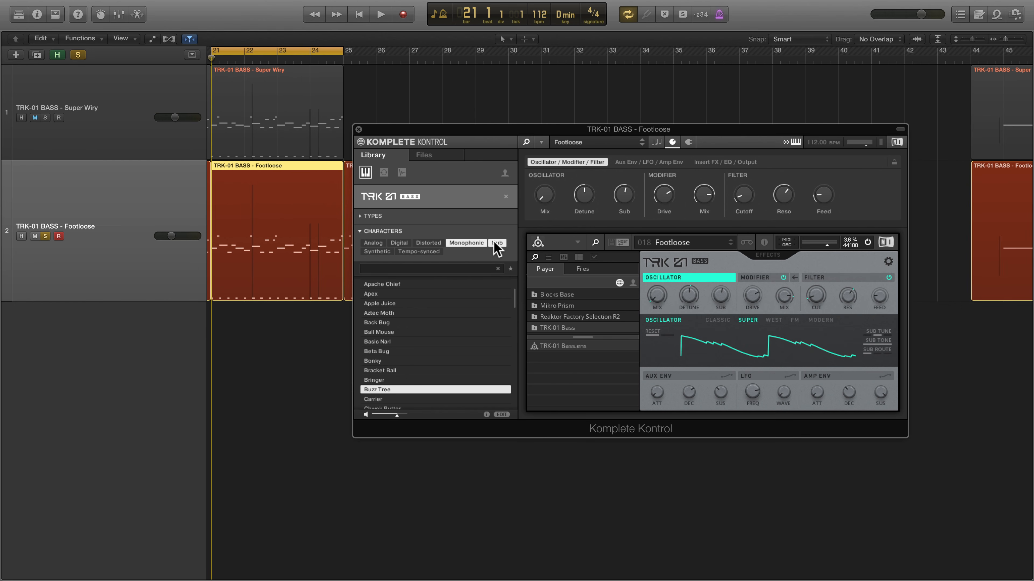
{"action": "key", "text": "Down"}
{"action": "key", "text": "Down"}
{"action": "key", "text": "Down"}
{"action": "key", "text": "Down"}
{"action": "key", "text": "Down"}
{"action": "key", "text": "Down"}
{"action": "key", "text": "Down"}
{"action": "key", "text": "Down"}
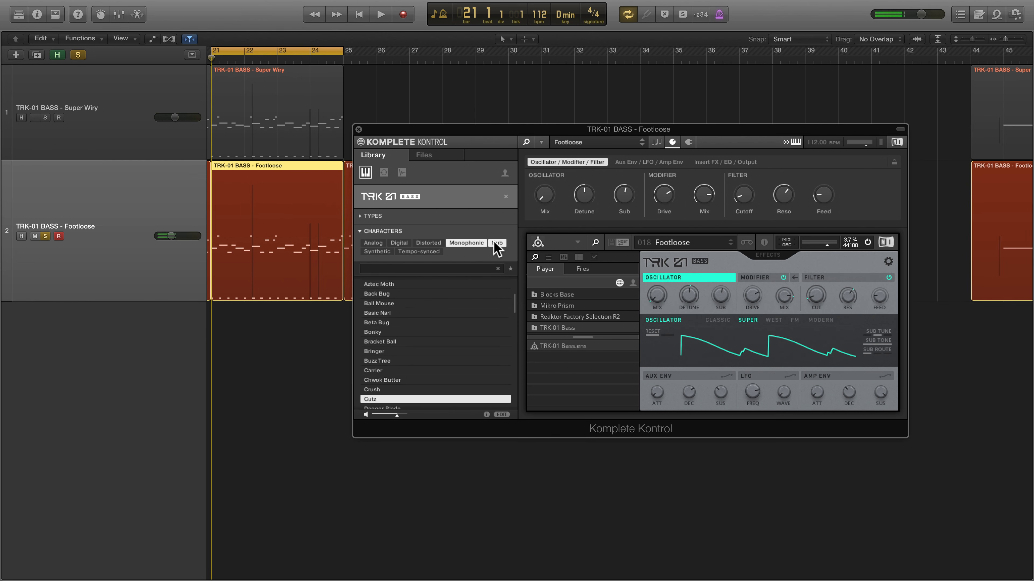
{"action": "key", "text": "Down"}
{"action": "key", "text": "Down"}
{"action": "key", "text": "Down"}
{"action": "key", "text": "Down"}
{"action": "key", "text": "Down"}
{"action": "key", "text": "Down"}
{"action": "key", "text": "Down"}
{"action": "key", "text": "Down"}
{"action": "key", "text": "Down"}
{"action": "key", "text": "Down"}
{"action": "key", "text": "Down"}
{"action": "key", "text": "Down"}
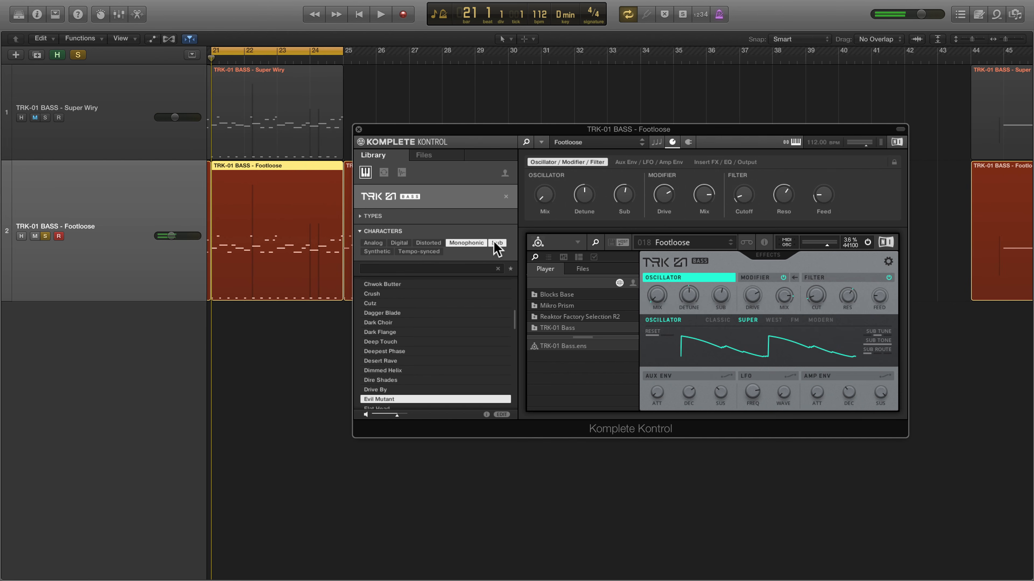
{"action": "key", "text": "Up"}
{"action": "key", "text": "Up"}
{"action": "key", "text": "Up"}
{"action": "key", "text": "Up"}
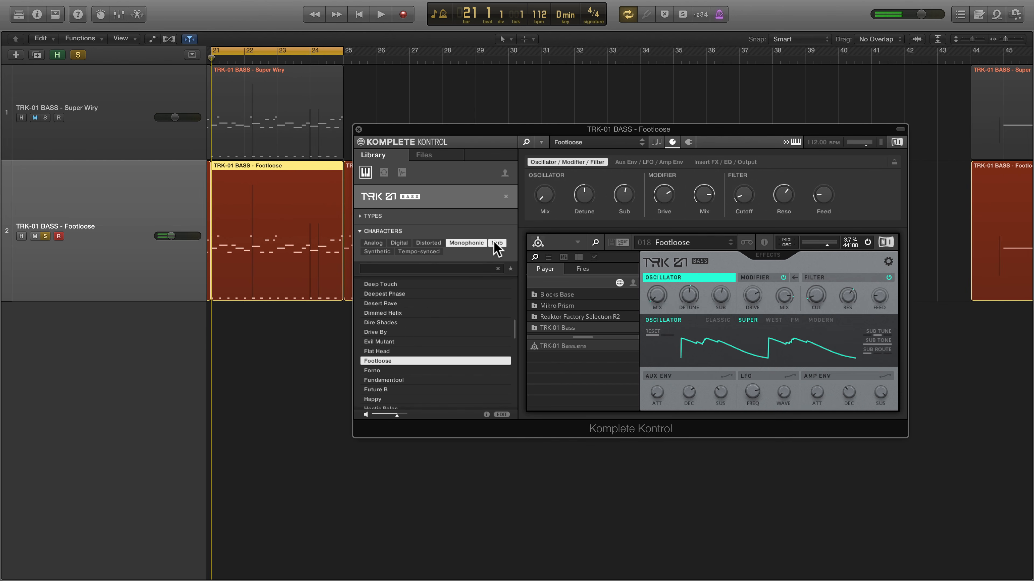
- Play the Footloose bass region and switch the oscillator type through West and FM to Modern
{"action": "key", "text": "space"}
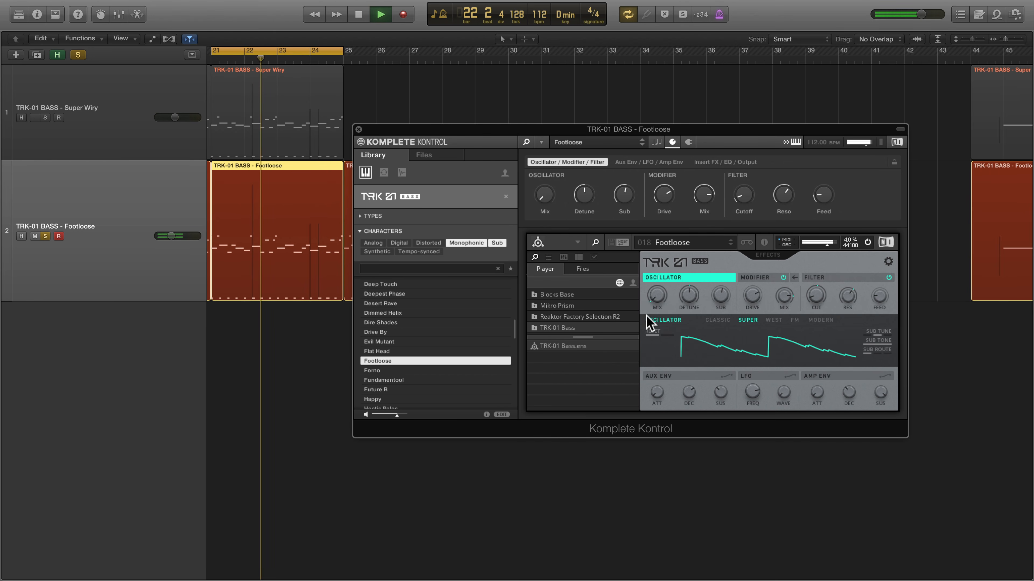
{"action": "left_click", "coordinate": [775, 321]}
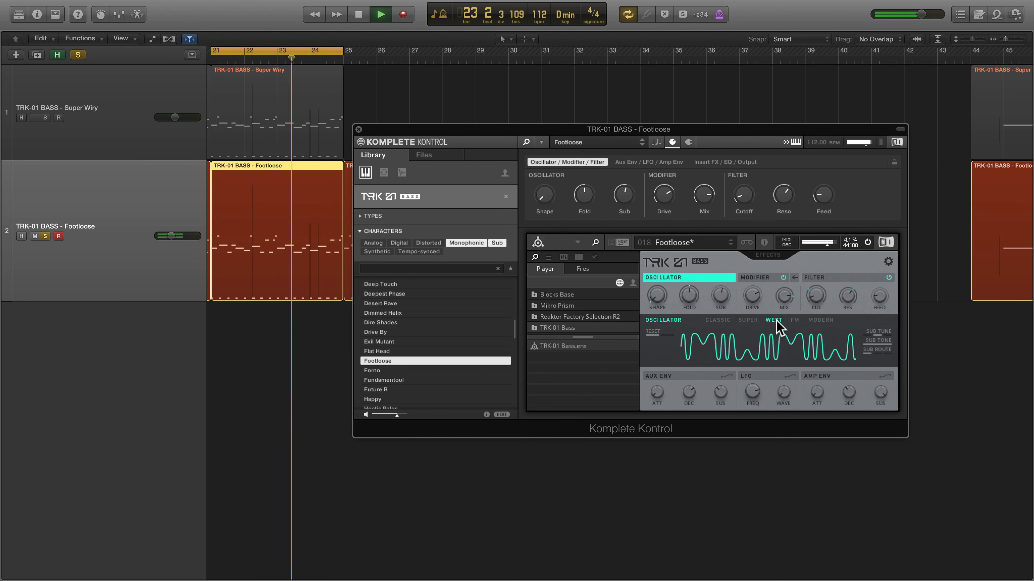
{"action": "left_click", "coordinate": [795, 320]}
{"action": "left_click", "coordinate": [820, 320]}
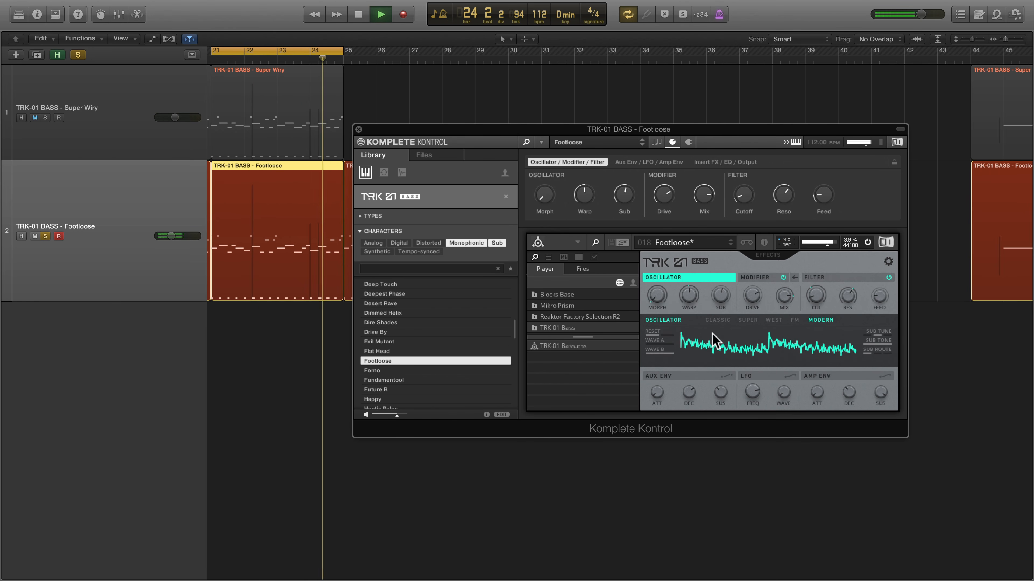
- Adjust the wave and Reset sliders of the Modern oscillator during playback
{"action": "left_click_drag", "start_coordinate": [657, 350], "coordinate": [712, 285]}
{"action": "left_click_drag", "start_coordinate": [663, 351], "coordinate": [721, 337]}
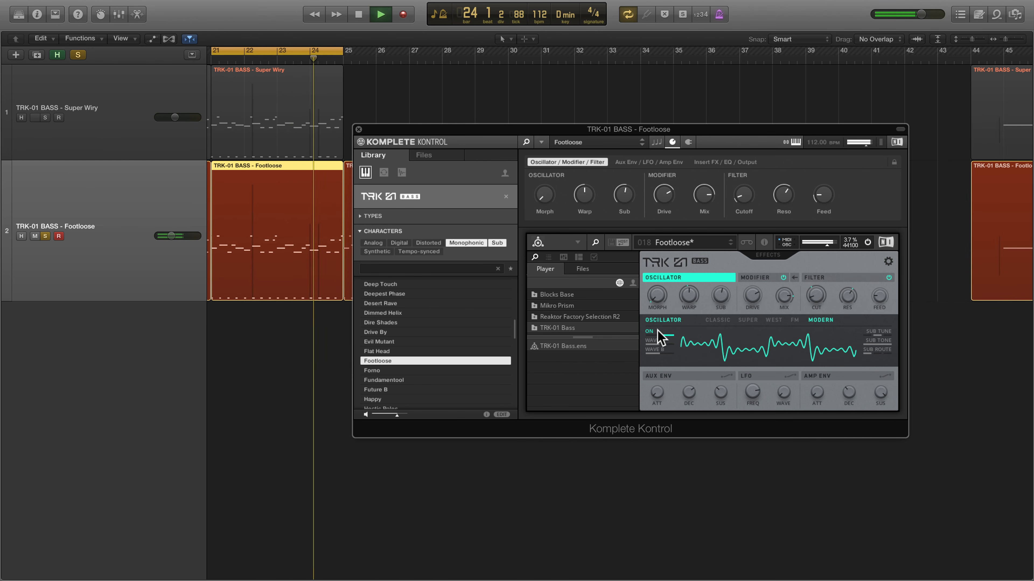
{"action": "left_click_drag", "start_coordinate": [656, 332], "coordinate": [682, 331]}
{"action": "left_click", "coordinate": [730, 240]}
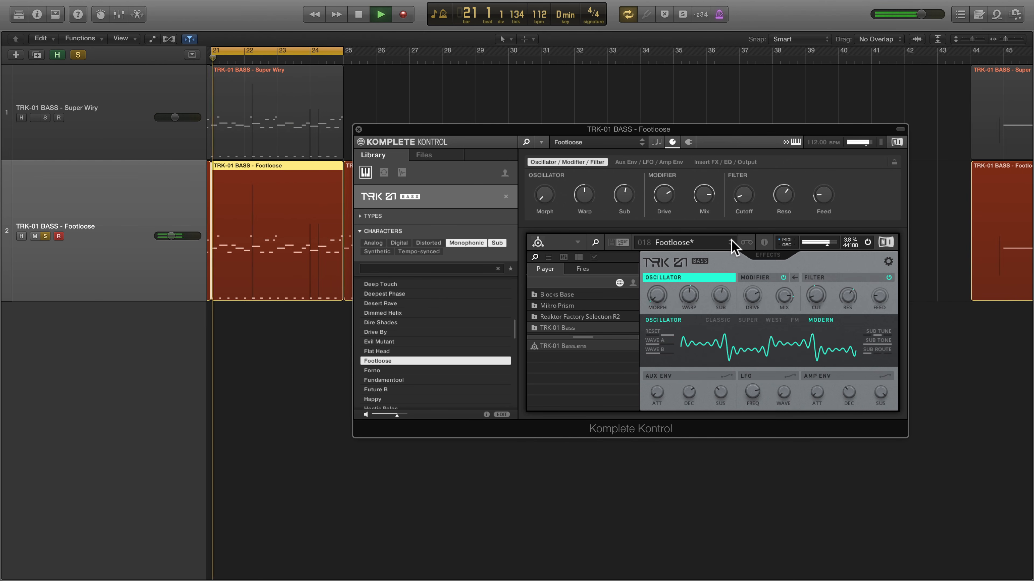
{"action": "left_click", "coordinate": [731, 245]}
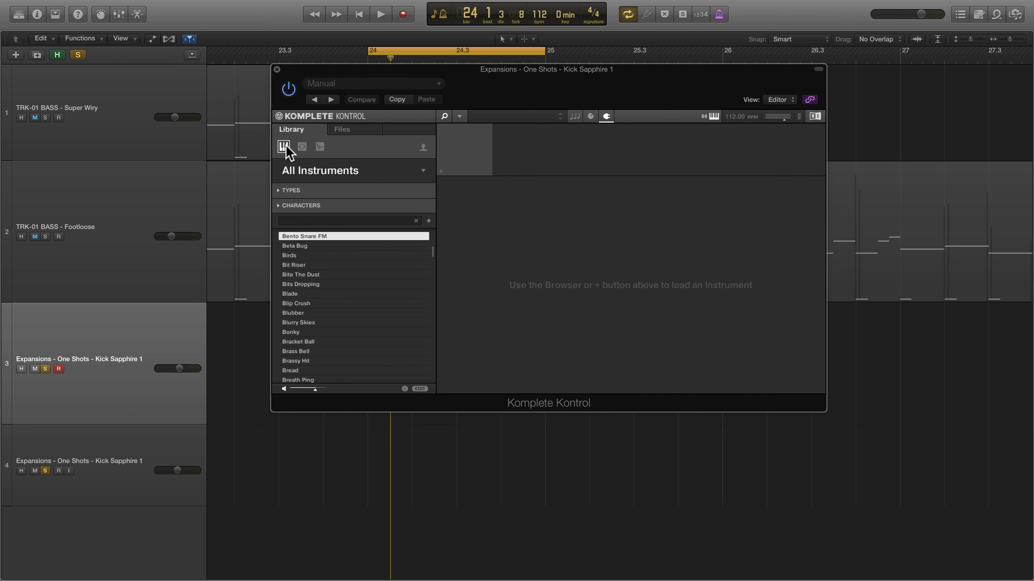
- Switch the Kick track's library to one-shots and filter it to the Drums type and Kick subtype
{"action": "left_click", "coordinate": [301, 147]}
{"action": "left_click", "coordinate": [319, 148]}
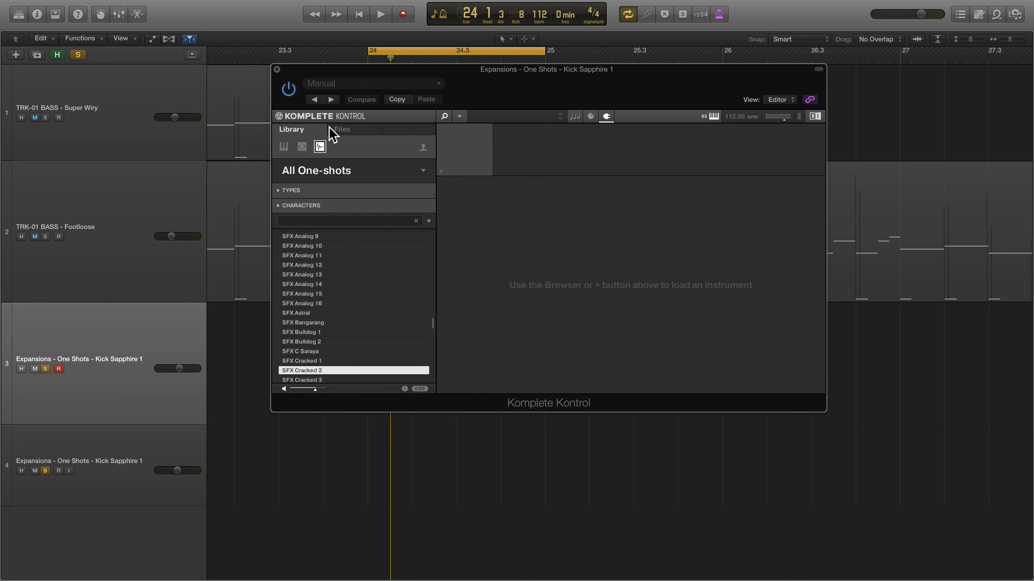
{"action": "left_click", "coordinate": [279, 190]}
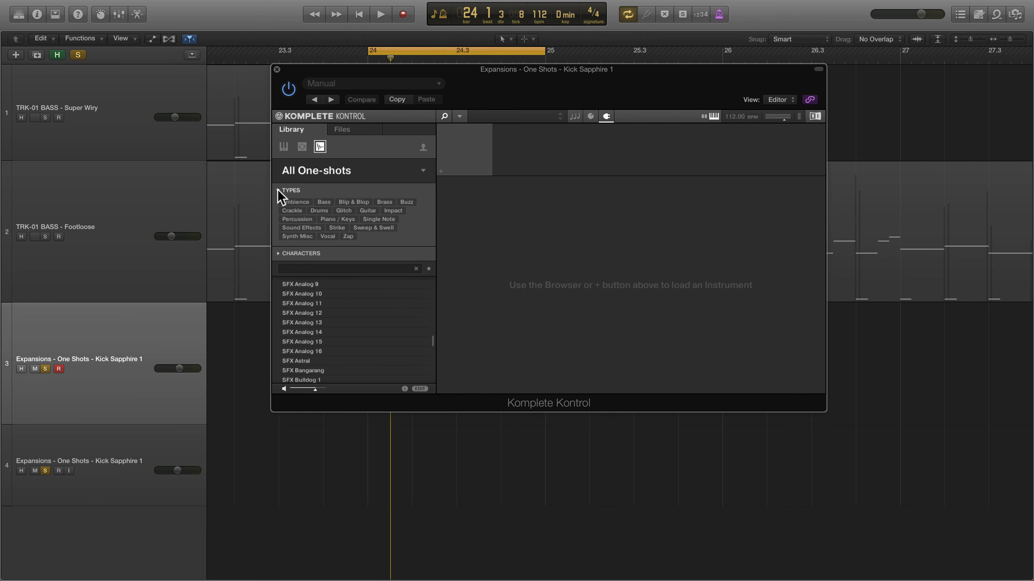
{"action": "left_click", "coordinate": [323, 211]}
{"action": "left_click", "coordinate": [334, 258]}
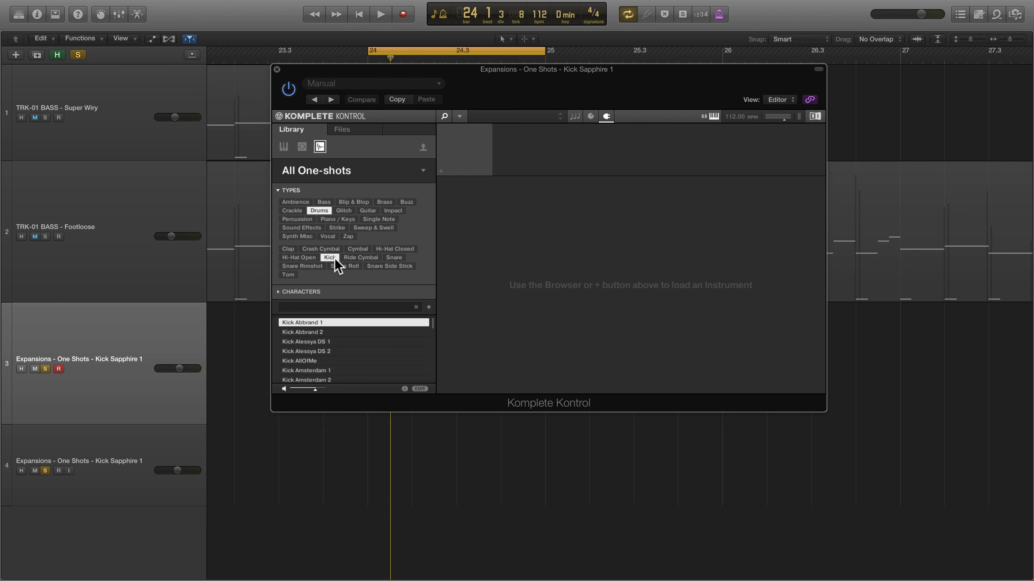
- Audition the kick one-shots in sequence from Kick Abbrand 1 down to Kick SouthTown 1
{"action": "key", "text": "Down"}
{"action": "key", "text": "Down"}
{"action": "key", "text": "Down"}
{"action": "key", "text": "Down"}
{"action": "key", "text": "Down"}
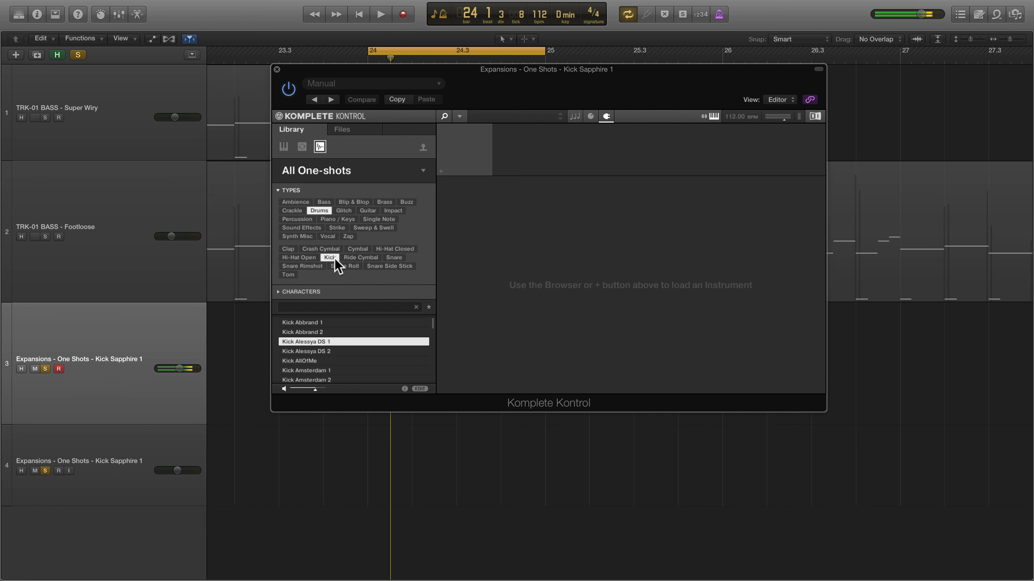
{"action": "key", "text": "Down"}
{"action": "key", "text": "Down"}
{"action": "key", "text": "Down"}
{"action": "key", "text": "Down"}
{"action": "key", "text": "Down"}
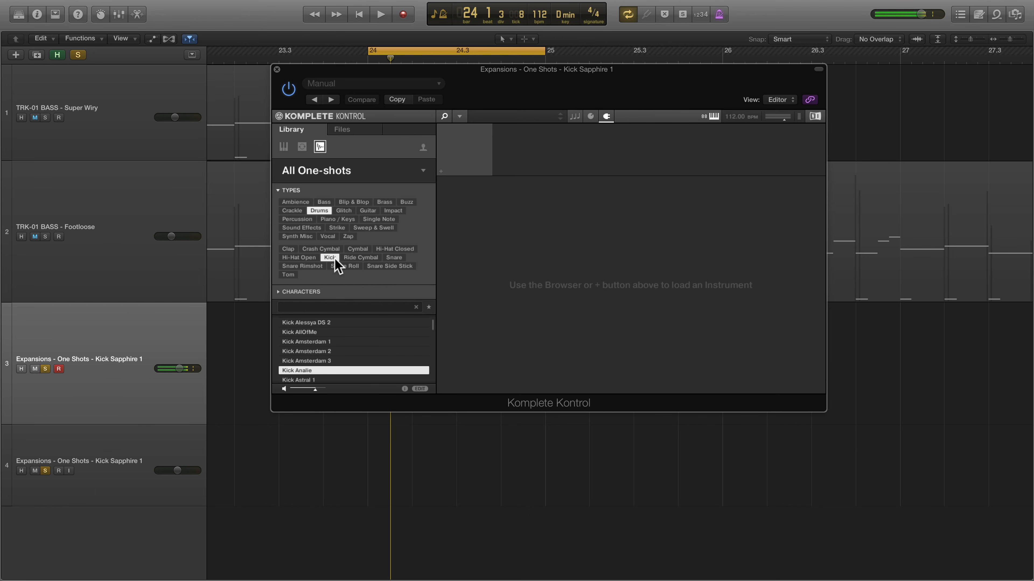
{"action": "key", "text": "Down"}
{"action": "key", "text": "Down"}
{"action": "key", "text": "Down"}
{"action": "key", "text": "Down"}
{"action": "key", "text": "Down"}
{"action": "key", "text": "Down"}
{"action": "key", "text": "Down"}
{"action": "key", "text": "Down"}
{"action": "key", "text": "Down"}
{"action": "key", "text": "Down"}
{"action": "key", "text": "Down"}
{"action": "key", "text": "Down"}
{"action": "key", "text": "Down"}
{"action": "key", "text": "Down"}
{"action": "key", "text": "Down"}
{"action": "key", "text": "Down"}
{"action": "key", "text": "Down"}
{"action": "key", "text": "Down"}
{"action": "key", "text": "Down"}
{"action": "key", "text": "Down"}
{"action": "key", "text": "Down"}
{"action": "key", "text": "Down"}
{"action": "key", "text": "Down"}
{"action": "key", "text": "Down"}
{"action": "key", "text": "Down"}
{"action": "key", "text": "Down"}
{"action": "key", "text": "Down"}
{"action": "key", "text": "Down"}
{"action": "key", "text": "Down"}
{"action": "key", "text": "Down"}
{"action": "key", "text": "Down"}
{"action": "key", "text": "Down"}
{"action": "key", "text": "Down"}
{"action": "key", "text": "Down"}
{"action": "key", "text": "Down"}
{"action": "key", "text": "Down"}
{"action": "key", "text": "Down"}
{"action": "key", "text": "Down"}
{"action": "key", "text": "Down"}
{"action": "key", "text": "Down"}
{"action": "key", "text": "Down"}
{"action": "key", "text": "Down"}
{"action": "key", "text": "Down"}
{"action": "key", "text": "Down"}
{"action": "key", "text": "Down"}
{"action": "key", "text": "Down"}
{"action": "key", "text": "Down"}
{"action": "key", "text": "Down"}
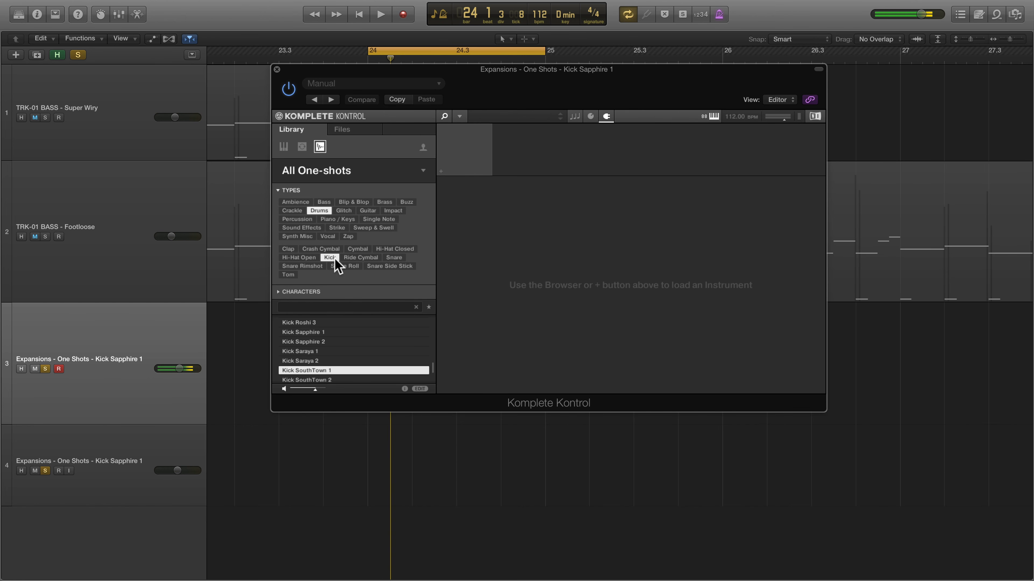
- Return to the Kick Sapphire 1 one-shot and load it into the Sampler
{"action": "key", "text": "Up"}
{"action": "key", "text": "Up"}
{"action": "key", "text": "Up"}
{"action": "key", "text": "Up"}
{"action": "key", "text": "Up"}
{"action": "key", "text": "Return"}
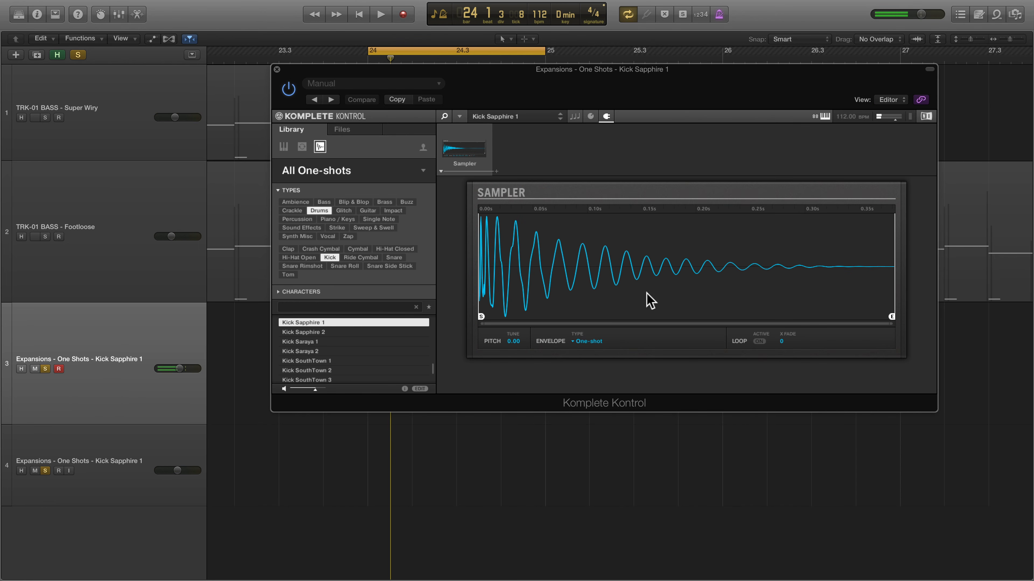
- Try moving the kick sample's end point in the Sampler, and place Kick Sapphire 1 on every beat of bar 24 on track 4
{"action": "mouse_move", "coordinate": [890, 314]}
{"action": "left_mouse_down"}
{"action": "mouse_move", "coordinate": [536, 305]}
{"action": "mouse_move", "coordinate": [578, 303]}
{"action": "left_mouse_up"}
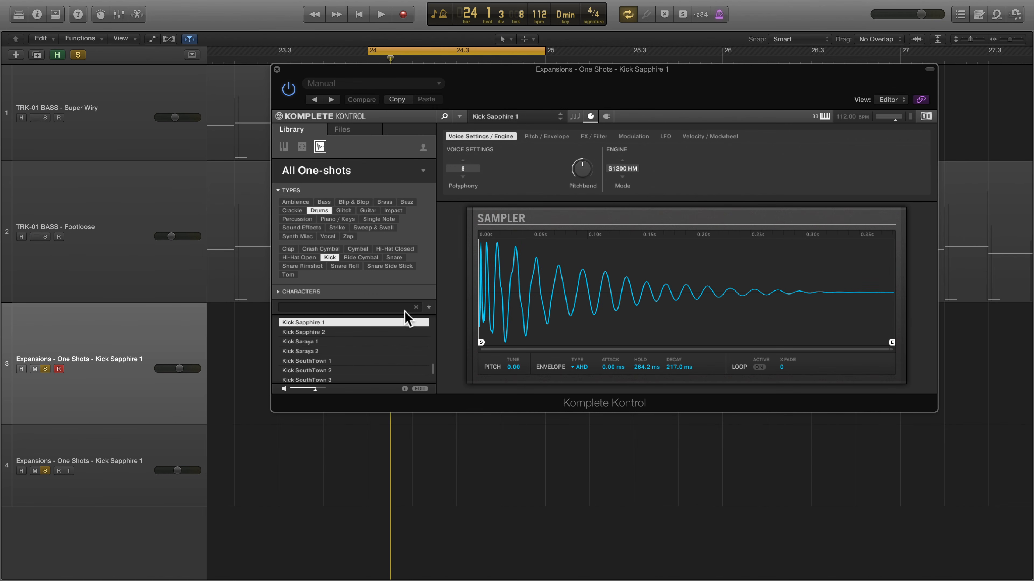
{"action": "left_click_drag", "start_coordinate": [314, 323], "coordinate": [425, 462]}
{"action": "mouse_move", "coordinate": [482, 465]}
{"action": "left_mouse_down"}
{"action": "mouse_move", "coordinate": [379, 466]}
{"action": "mouse_move", "coordinate": [482, 485]}
{"action": "mouse_move", "coordinate": [468, 487]}
{"action": "mouse_move", "coordinate": [468, 477]}
{"action": "left_mouse_up"}
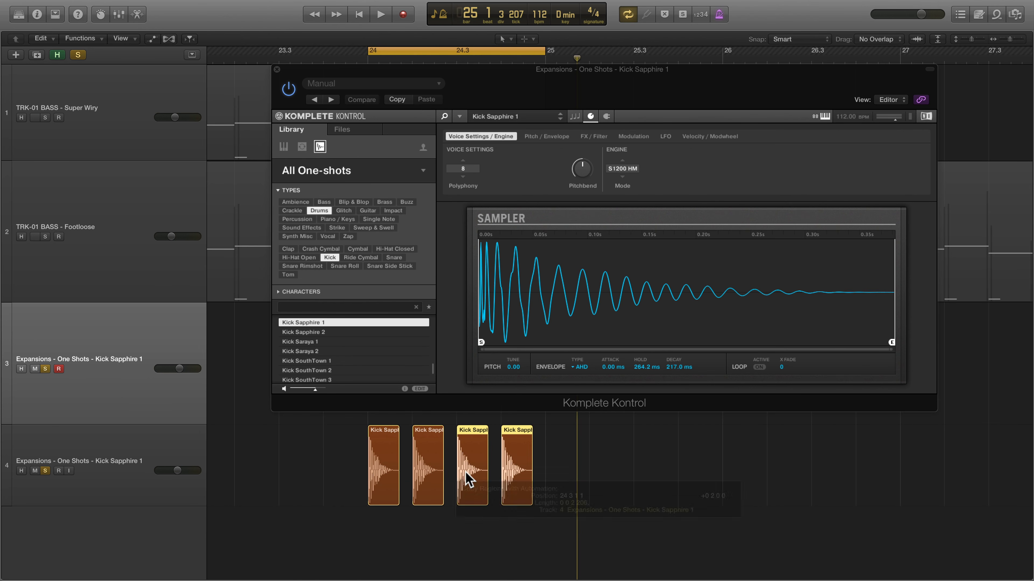
{"action": "key", "text": "space"}
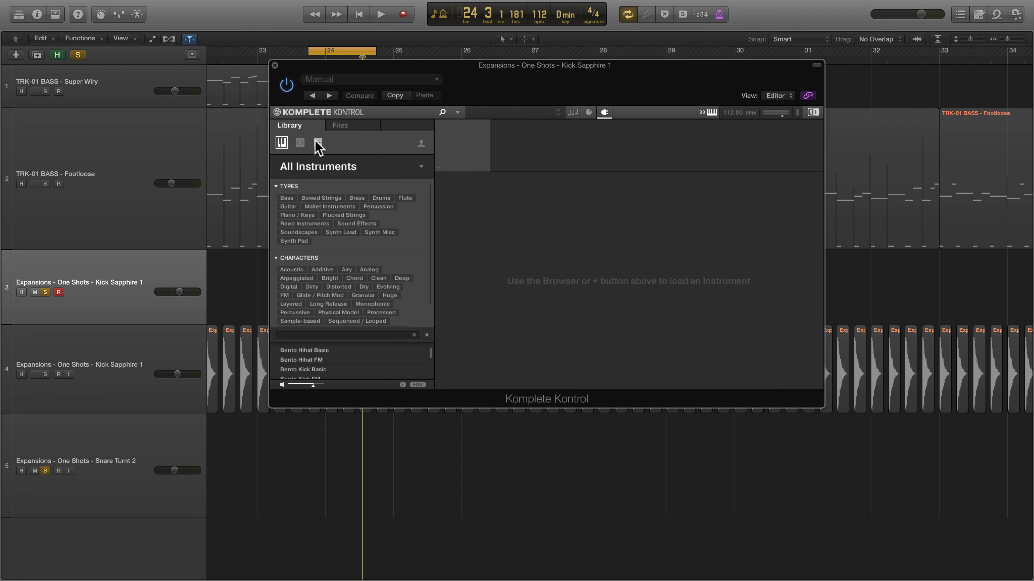
- Switch the library to one-shots and filter it to the Drums type and Snare subtype
{"action": "left_click", "coordinate": [318, 142]}
{"action": "left_click", "coordinate": [317, 207]}
{"action": "left_click", "coordinate": [392, 253]}
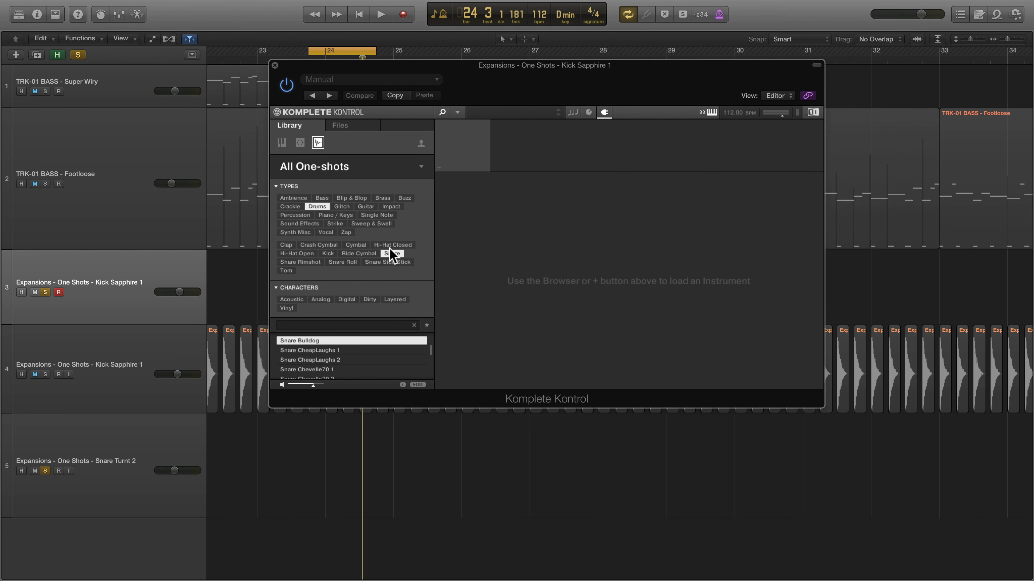
- Audition snare one-shots down the list until reaching Snare Turnt 2
{"action": "scroll", "coordinate": [348, 346], "scroll_direction": "down", "scroll_amount": 3}
{"action": "left_click", "coordinate": [348, 361]}
{"action": "scroll", "coordinate": [346, 360], "scroll_direction": "down", "scroll_amount": 4}
{"action": "left_click", "coordinate": [342, 360]}
{"action": "left_click", "coordinate": [340, 369]}
{"action": "scroll", "coordinate": [340, 369], "scroll_direction": "down", "scroll_amount": 5}
{"action": "left_click", "coordinate": [340, 369]}
{"action": "scroll", "coordinate": [339, 368], "scroll_direction": "down", "scroll_amount": 4}
{"action": "left_click", "coordinate": [332, 368]}
{"action": "scroll", "coordinate": [333, 368], "scroll_direction": "down", "scroll_amount": 5}
{"action": "left_click", "coordinate": [326, 370]}
- Place Snare Turnt 2 on track 5 at the starts of bars 24 and 25 and play it back
{"action": "left_click_drag", "start_coordinate": [327, 371], "coordinate": [409, 450]}
{"action": "key", "text": "space"}
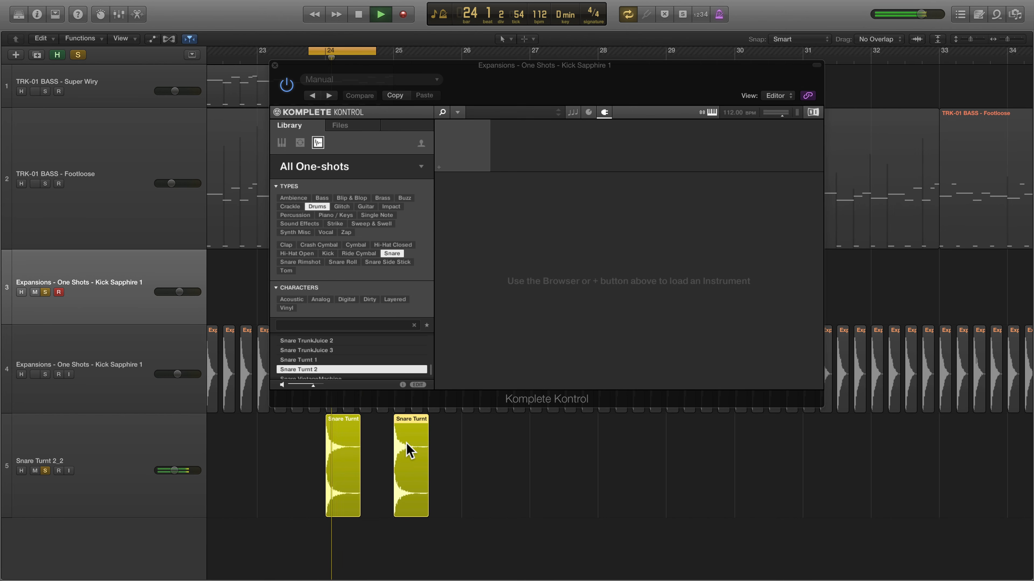
{"action": "key", "text": "space"}
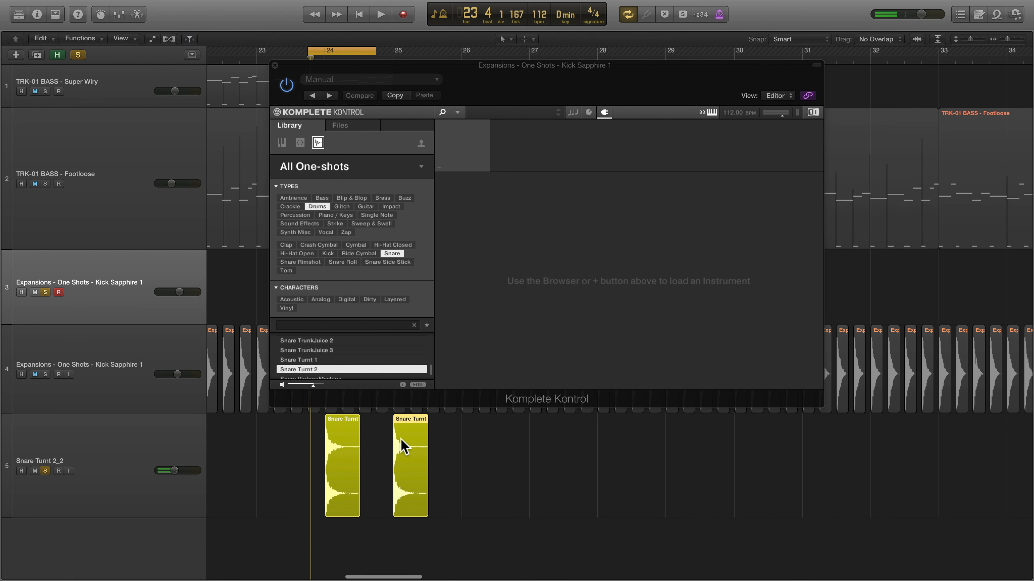
- Narrow the one-shot library to Expansions Selection and its Carbon Decay bank
{"action": "left_click", "coordinate": [420, 167]}
{"action": "left_click", "coordinate": [319, 215]}
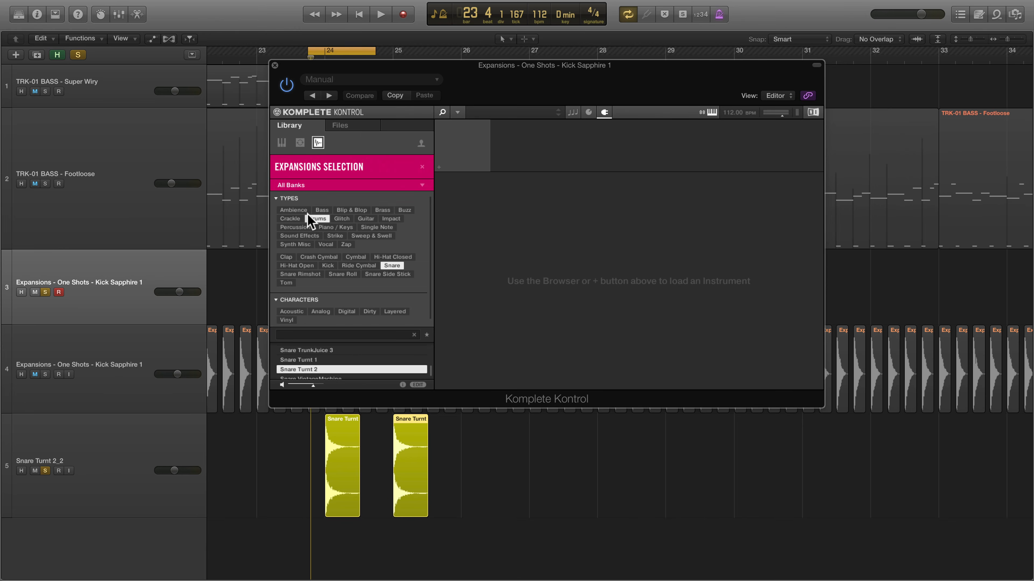
{"action": "left_click", "coordinate": [422, 186]}
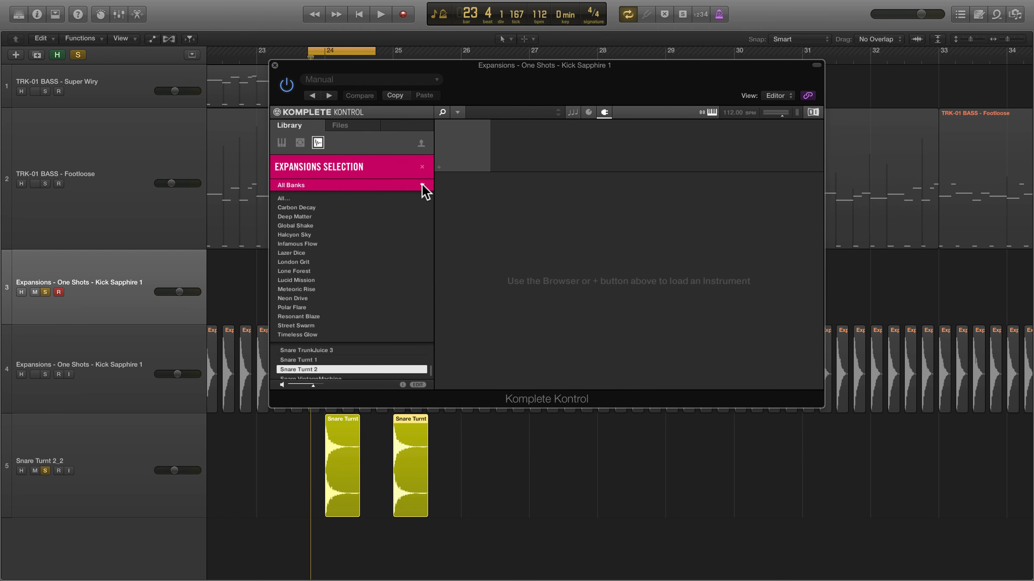
{"action": "left_click", "coordinate": [341, 206]}
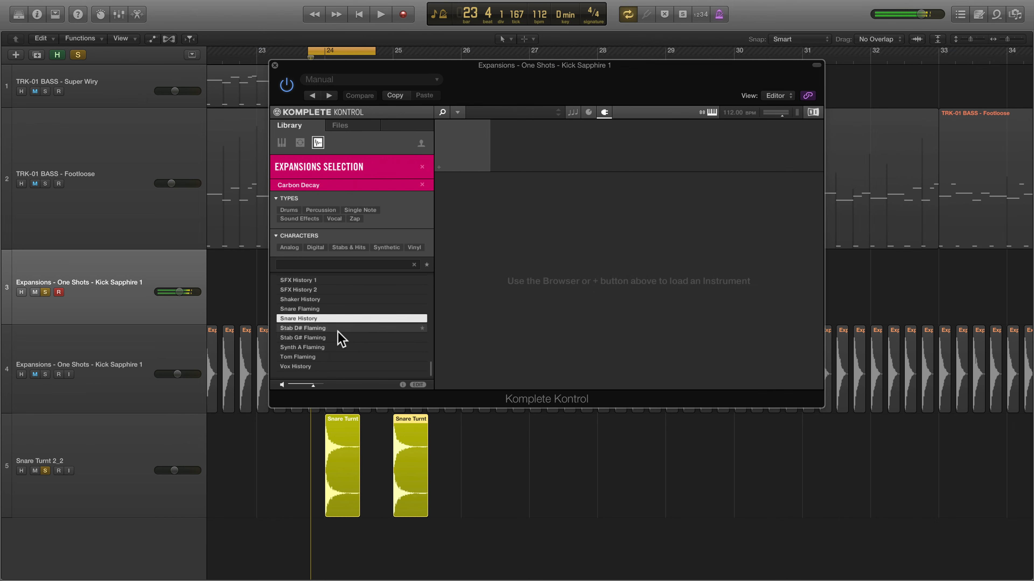
- Audition a range of one-shots throughout the Carbon Decay bank
{"action": "key", "text": "Down"}
{"action": "key", "text": "Down"}
{"action": "key", "text": "Down"}
{"action": "left_click", "coordinate": [333, 290]}
{"action": "scroll", "coordinate": [333, 292], "scroll_direction": "up", "scroll_amount": 10}
{"action": "left_click", "coordinate": [331, 309]}
{"action": "left_click", "coordinate": [329, 337]}
{"action": "scroll", "coordinate": [328, 325], "scroll_direction": "up", "scroll_amount": 10}
{"action": "left_click", "coordinate": [327, 318]}
{"action": "left_click", "coordinate": [328, 309]}
{"action": "left_click", "coordinate": [330, 289]}
- Clear the Carbon Decay bank filter and choose the Resonant Blaze bank instead
{"action": "left_click", "coordinate": [422, 185]}
{"action": "left_click", "coordinate": [422, 185]}
{"action": "left_click", "coordinate": [336, 317]}
- Audition several one-shots down the newly chosen bank's list
{"action": "left_click", "coordinate": [327, 337]}
{"action": "left_click", "coordinate": [331, 354]}
{"action": "scroll", "coordinate": [332, 349], "scroll_direction": "down", "scroll_amount": 8}
{"action": "left_click", "coordinate": [333, 348]}
{"action": "left_click", "coordinate": [331, 358]}
{"action": "scroll", "coordinate": [330, 357], "scroll_direction": "down", "scroll_amount": 10}
{"action": "left_click", "coordinate": [331, 356]}
{"action": "left_click", "coordinate": [333, 335]}
{"action": "left_click", "coordinate": [334, 306]}
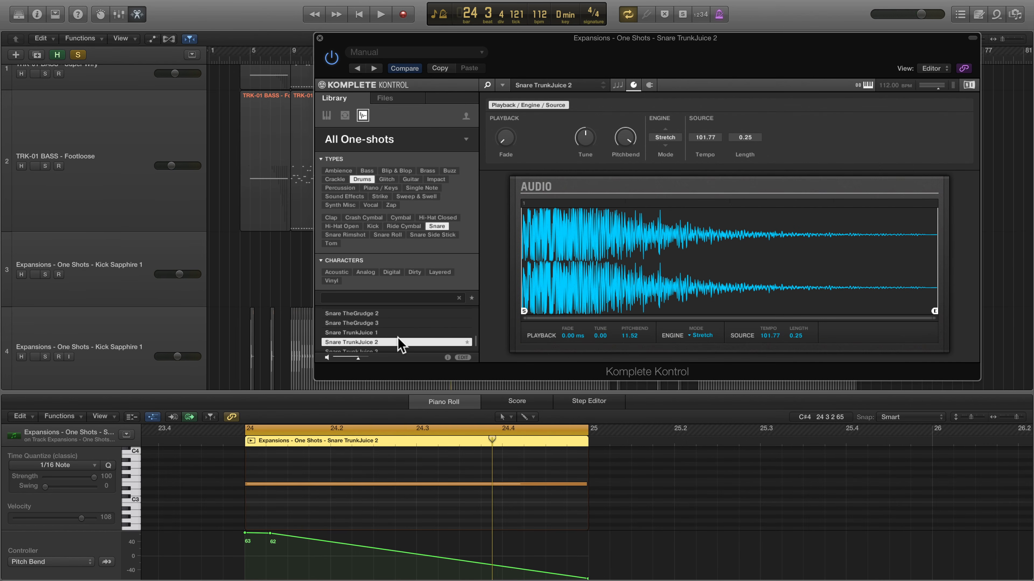
- Compare Snare TrunkJuice 1, Snare TheGrudge 3 and Snare TheGrudge 2, and return to Snare TrunkJuice 2
{"action": "left_click", "coordinate": [396, 332]}
{"action": "left_click", "coordinate": [397, 323]}
{"action": "left_click", "coordinate": [400, 314]}
{"action": "left_click", "coordinate": [390, 342]}
- Play the snare region and lower the Pitchbend amount of the Snare TrunkJuice 2 sample
{"action": "key", "text": "space"}
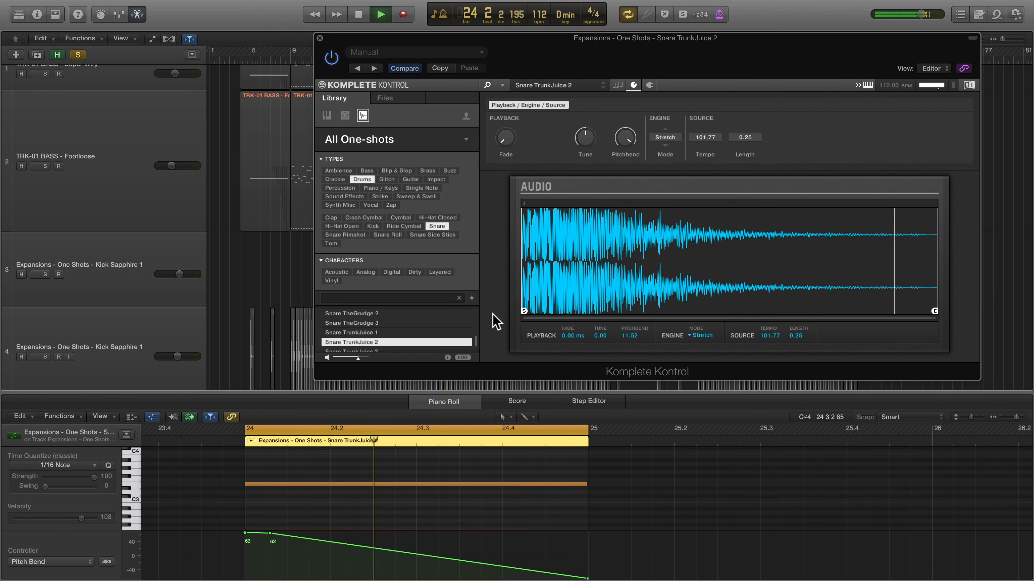
{"action": "left_click_drag", "start_coordinate": [625, 139], "coordinate": [625, 154]}
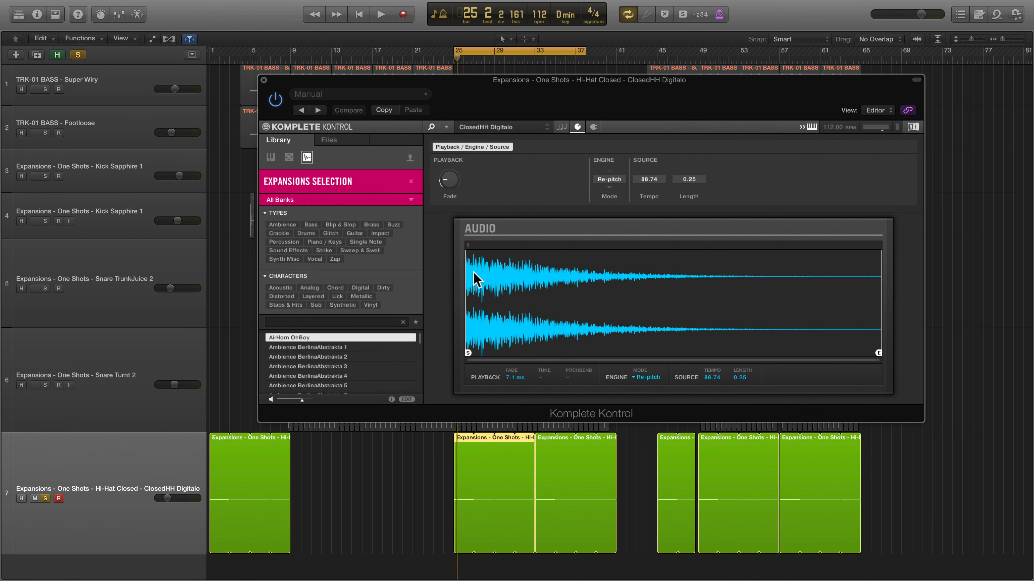
- Filter the Expansions Selection one-shots to Drums and Hi-Hat Closed, and audition a closed hi-hat
{"action": "left_click", "coordinate": [306, 232]}
{"action": "left_click", "coordinate": [372, 271]}
{"action": "left_click", "coordinate": [352, 359]}
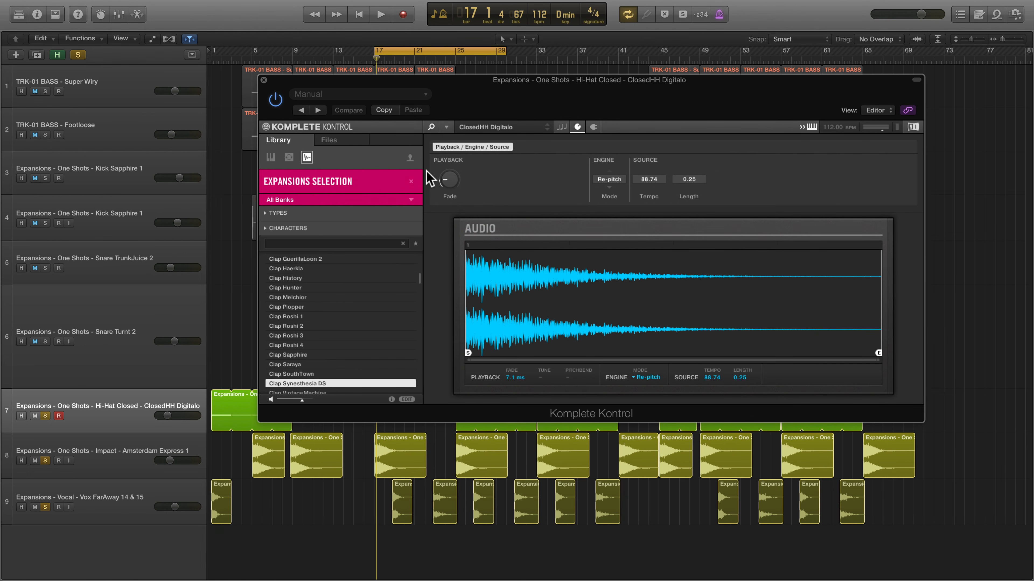
- Choose the Meteoric Rise bank and audition Crash Redmenn, Crash Bangarang, ClosedHH Cobalt and Kick Redmenn 1
{"action": "left_click", "coordinate": [409, 199]}
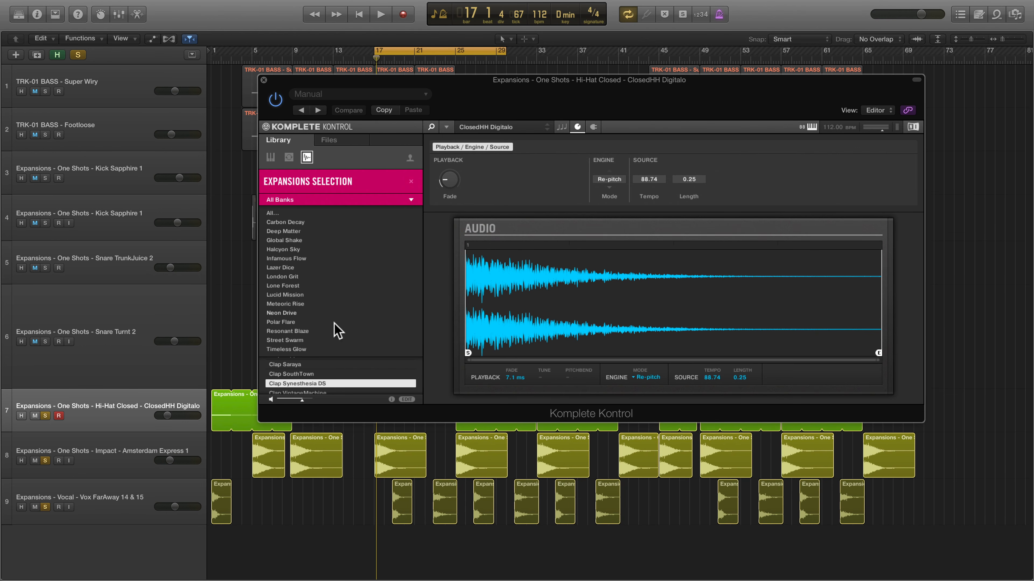
{"action": "left_click", "coordinate": [325, 304]}
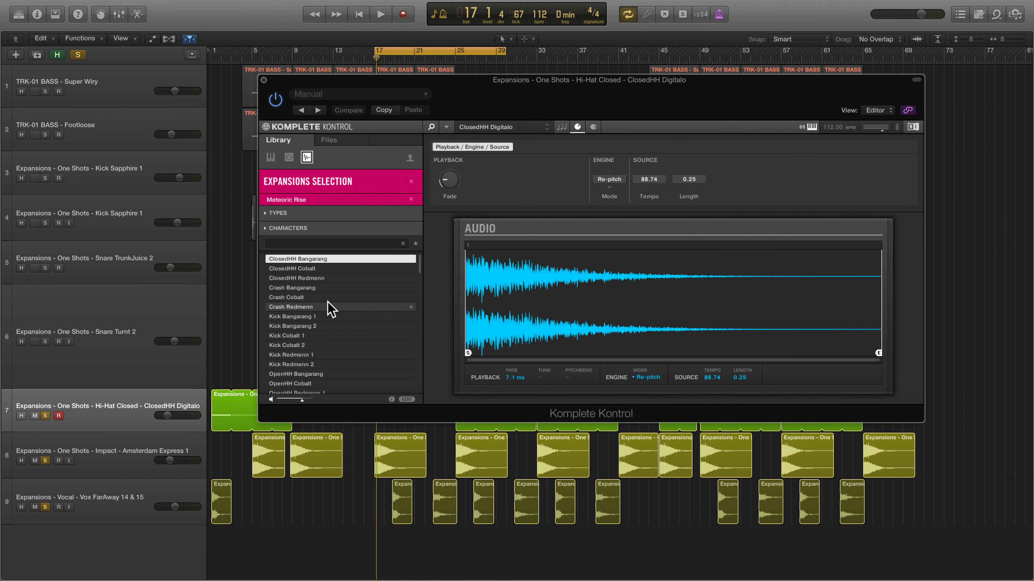
{"action": "left_click", "coordinate": [328, 305]}
{"action": "left_click", "coordinate": [332, 288]}
{"action": "left_click", "coordinate": [331, 268]}
{"action": "left_click", "coordinate": [326, 354]}
- Audition one-shots further down the Meteoric Rise bank, ending with Vocal Em Barito and Vocal E Barito 4
{"action": "scroll", "coordinate": [327, 354], "scroll_direction": "down", "scroll_amount": 1}
{"action": "scroll", "coordinate": [328, 358], "scroll_direction": "down", "scroll_amount": 5}
{"action": "left_click", "coordinate": [330, 326]}
{"action": "left_click", "coordinate": [330, 298]}
{"action": "scroll", "coordinate": [338, 342], "scroll_direction": "down", "scroll_amount": 2}
{"action": "scroll", "coordinate": [338, 350], "scroll_direction": "down", "scroll_amount": 10}
{"action": "left_click", "coordinate": [321, 363]}
{"action": "left_click", "coordinate": [323, 344]}
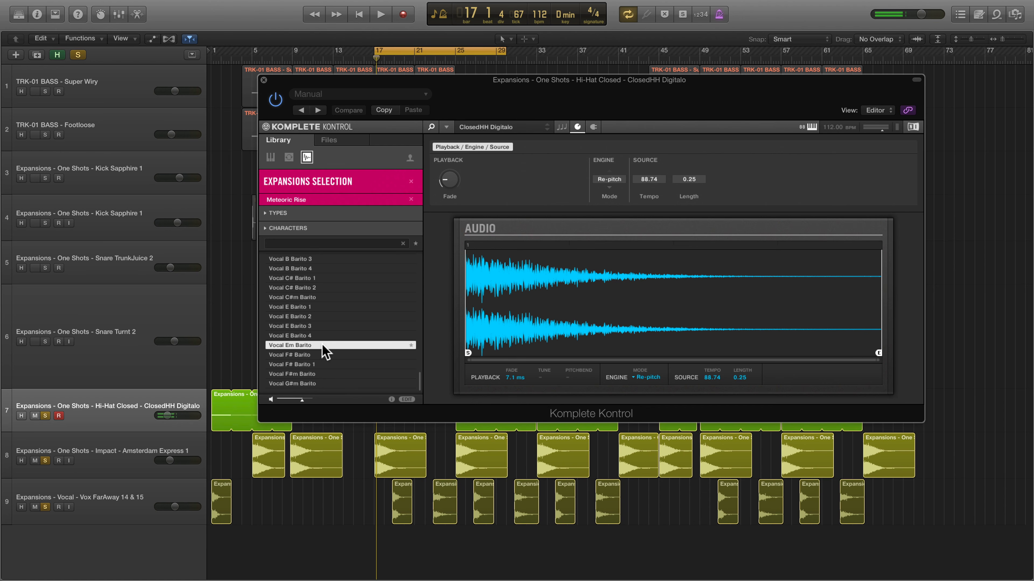
{"action": "left_click", "coordinate": [326, 335]}
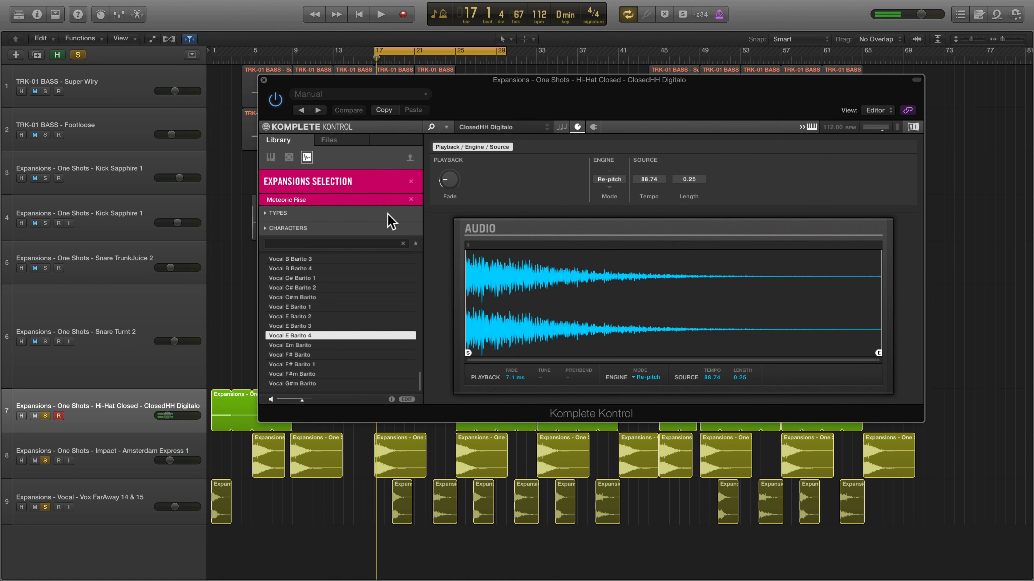
- Clear the Meteoric Rise bank filter and filter the one-shots to the Impact type
{"action": "left_click", "coordinate": [410, 200]}
{"action": "left_click", "coordinate": [265, 214]}
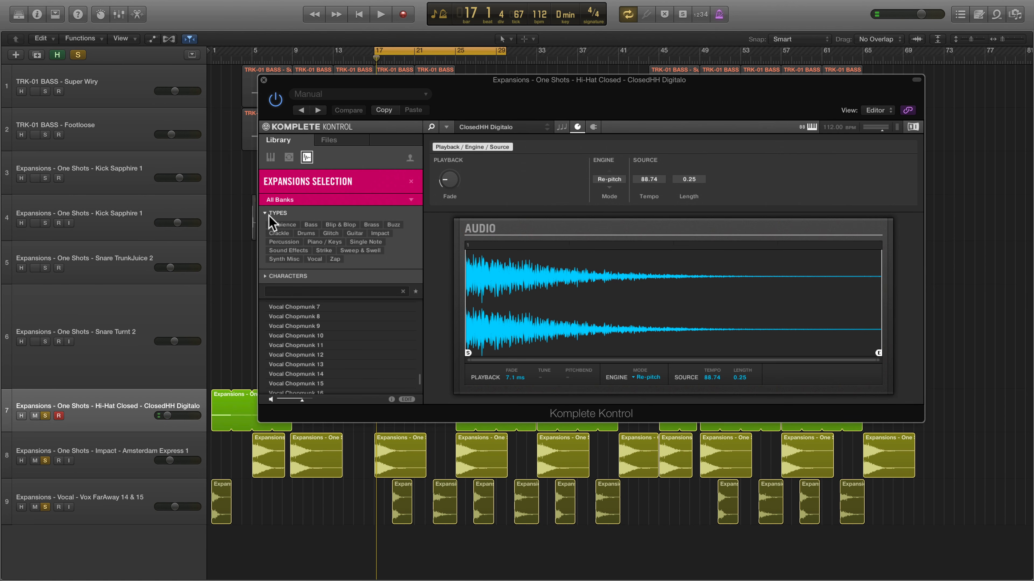
{"action": "left_click", "coordinate": [378, 234]}
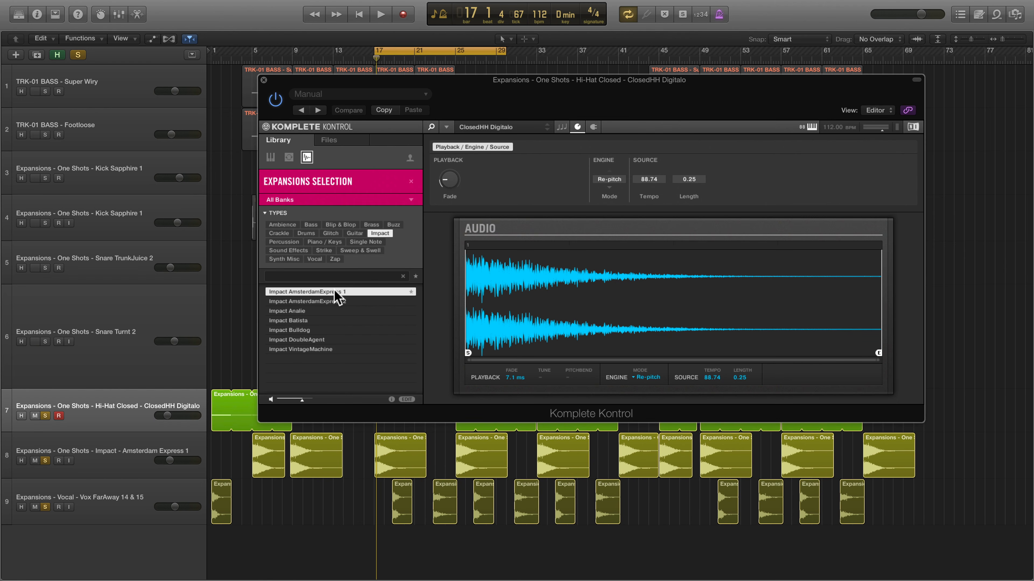
- Filter the one-shots to the Vocal type and audition Vox FarAway 14 and Vox FarAway 15
{"action": "left_click", "coordinate": [314, 258]}
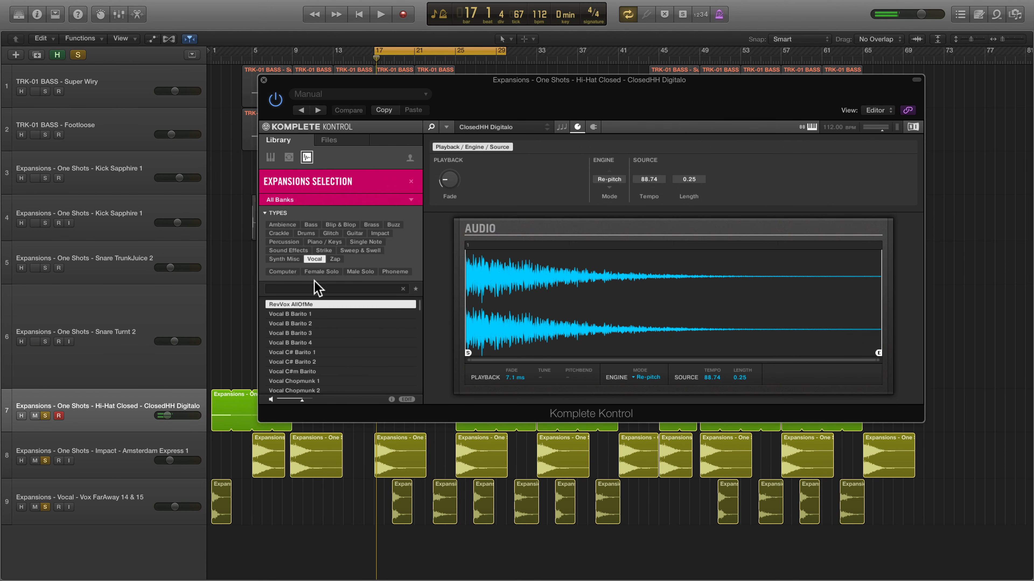
{"action": "left_click", "coordinate": [323, 315]}
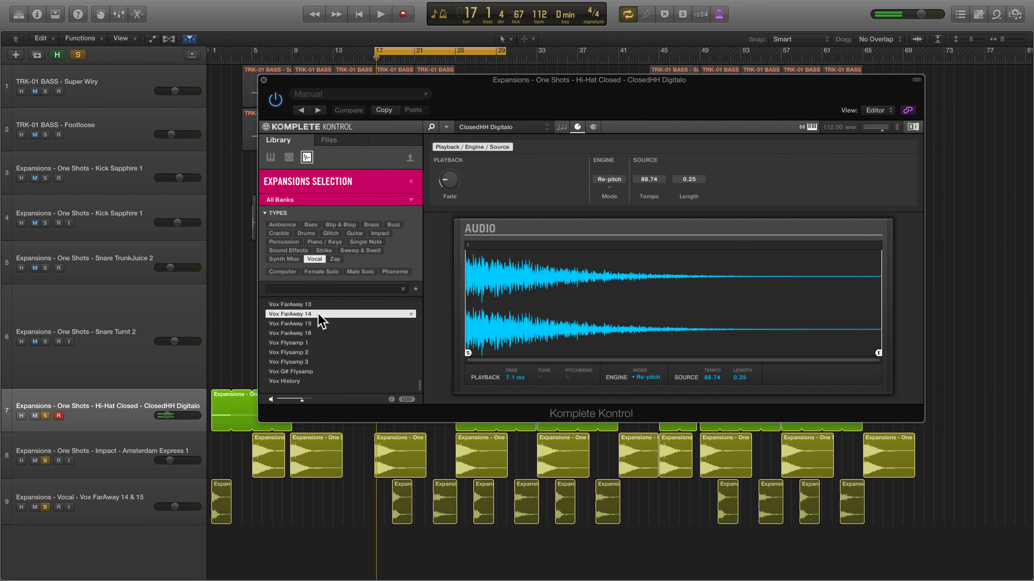
{"action": "left_click", "coordinate": [324, 322]}
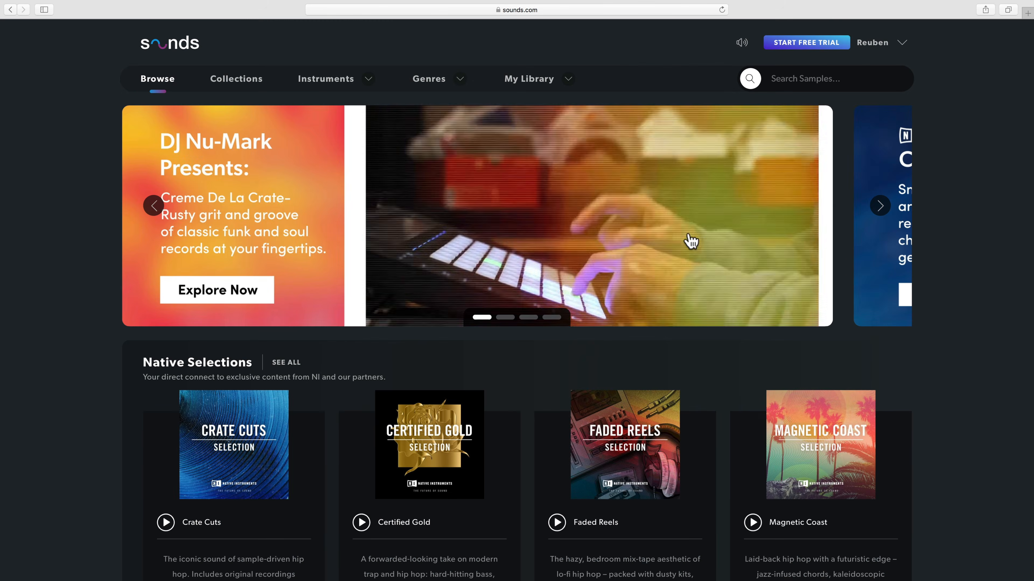
- Open the Faded Reels pack on sounds.com, preview the ClosedHH DearPast sample and browse the remaining sounds
{"action": "scroll", "coordinate": [688, 237], "scroll_direction": "down", "scroll_amount": 5}
{"action": "left_click", "coordinate": [622, 245]}
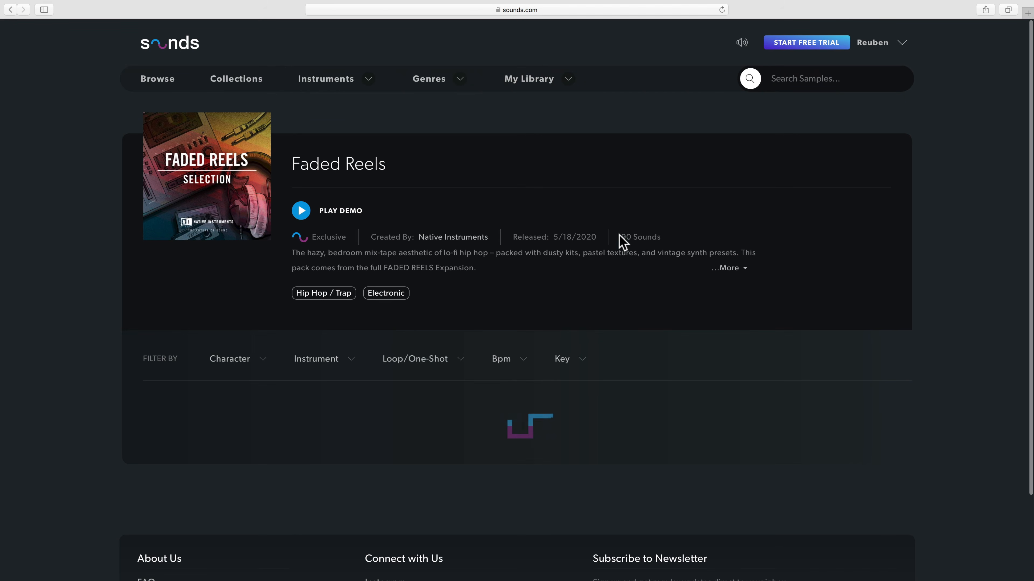
{"action": "scroll", "coordinate": [621, 240], "scroll_direction": "down", "scroll_amount": 3}
{"action": "scroll", "coordinate": [620, 242], "scroll_direction": "down", "scroll_amount": 5}
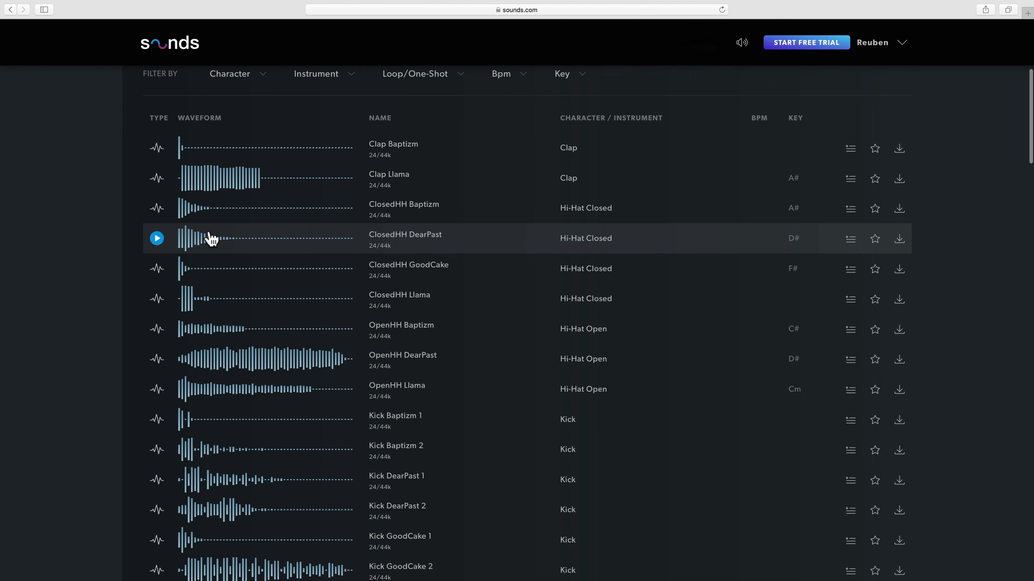
{"action": "left_click", "coordinate": [157, 239]}
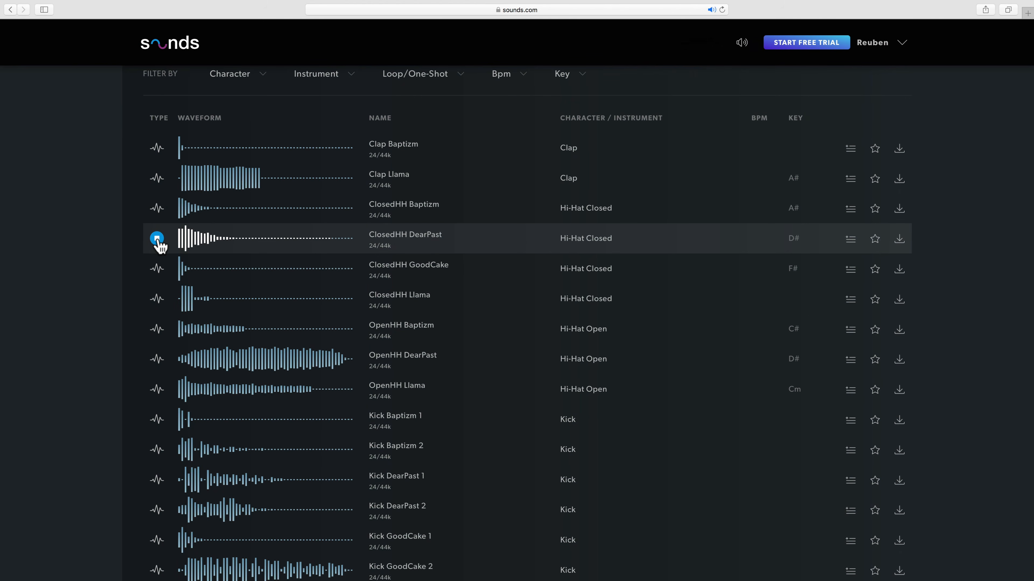
{"action": "scroll", "coordinate": [159, 244], "scroll_direction": "down", "scroll_amount": 7}
{"action": "scroll", "coordinate": [159, 247], "scroll_direction": "down", "scroll_amount": 5}
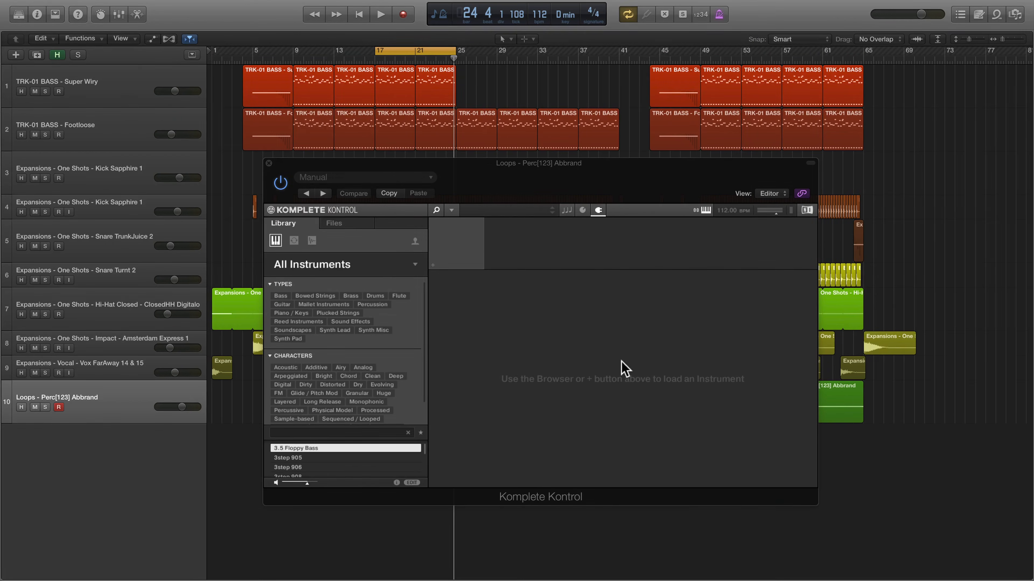
- Audition the Percussion loops in the loop library and load Perc[123] Abbrand
{"action": "left_click", "coordinate": [294, 241]}
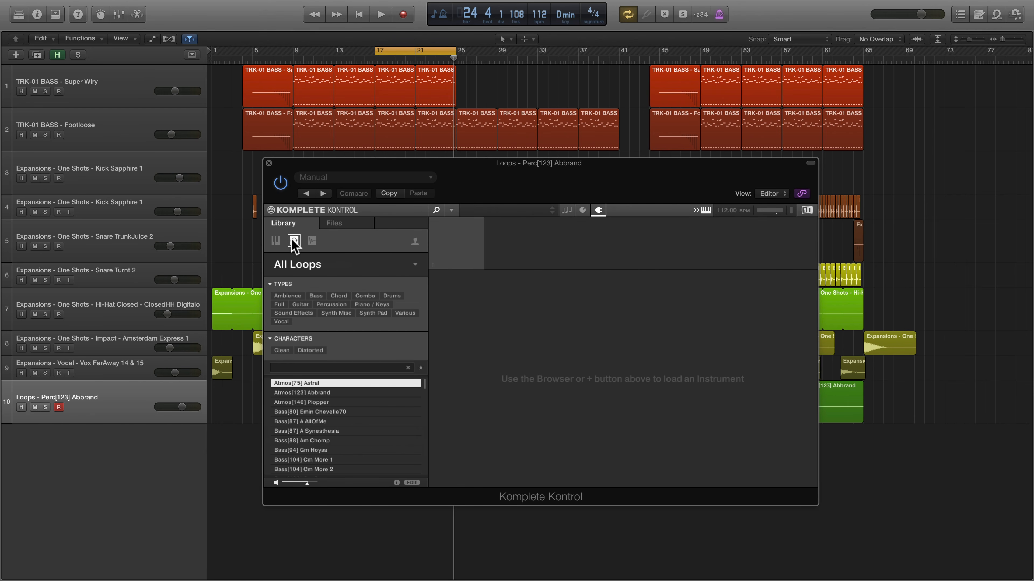
{"action": "left_click", "coordinate": [332, 304]}
{"action": "left_click", "coordinate": [333, 405]}
{"action": "scroll", "coordinate": [333, 405], "scroll_direction": "down", "scroll_amount": 4}
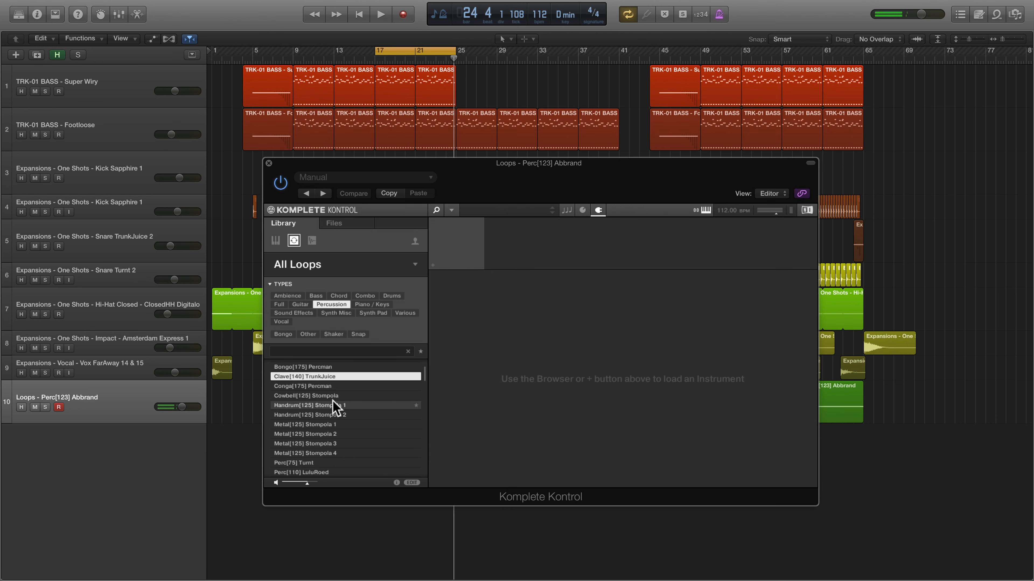
{"action": "left_click", "coordinate": [333, 406]}
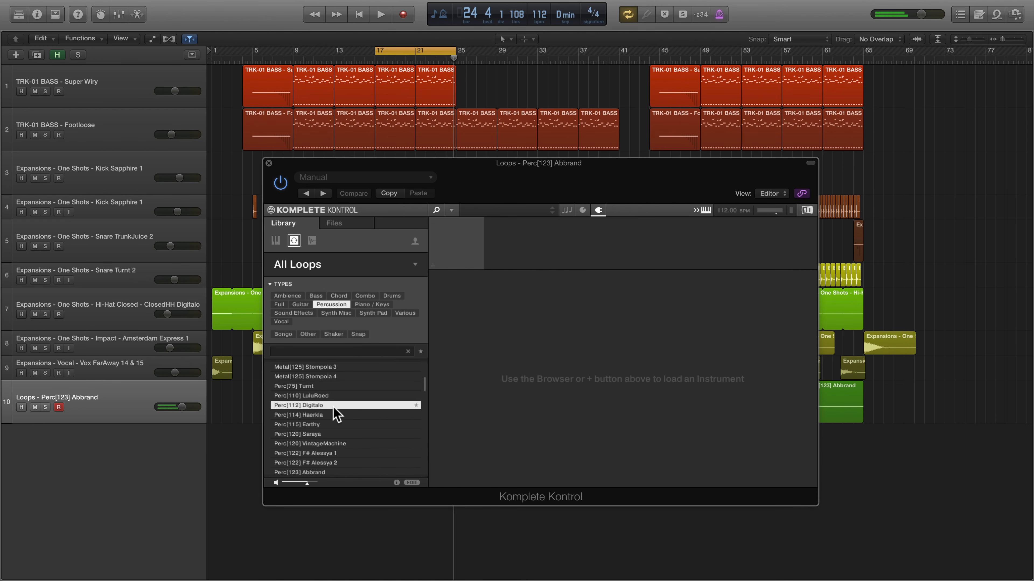
{"action": "double_click", "coordinate": [337, 472]}
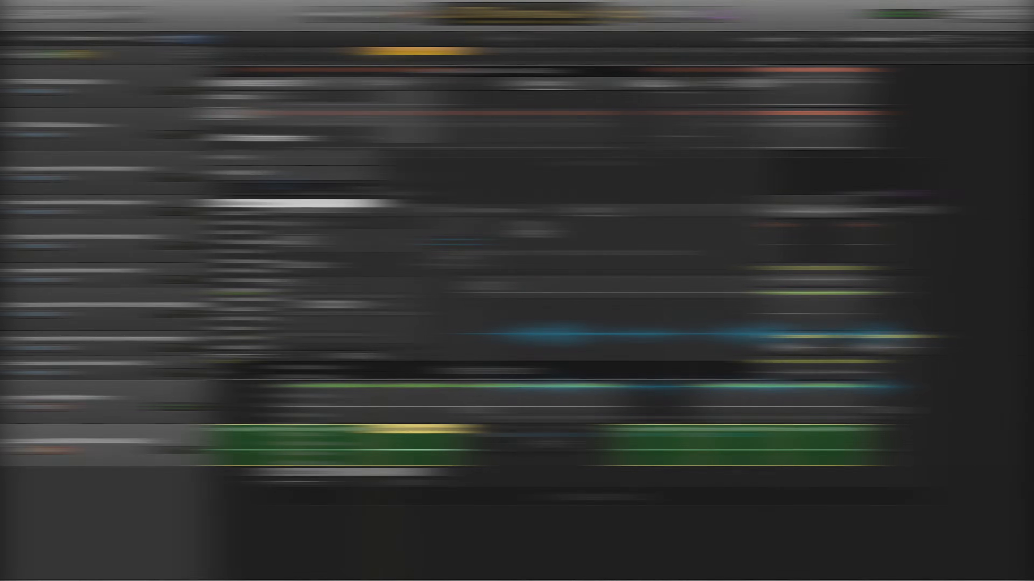
- Find the Keys[104] Cm More 1 loop among the Piano / Keys loops and play it back on track 11
{"action": "left_click", "coordinate": [243, 114]}
{"action": "left_click", "coordinate": [322, 178]}
{"action": "left_click", "coordinate": [270, 237]}
{"action": "key", "text": "space"}
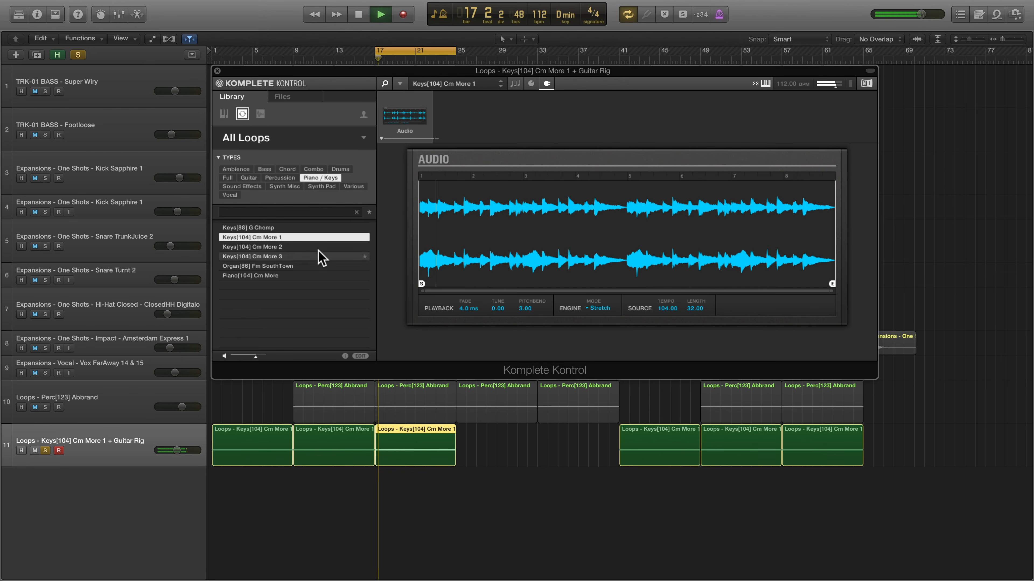
- Set the Tune of the Keys[104] Cm More 1 loop to 2.00 during playback, and stop
{"action": "left_click", "coordinate": [532, 84]}
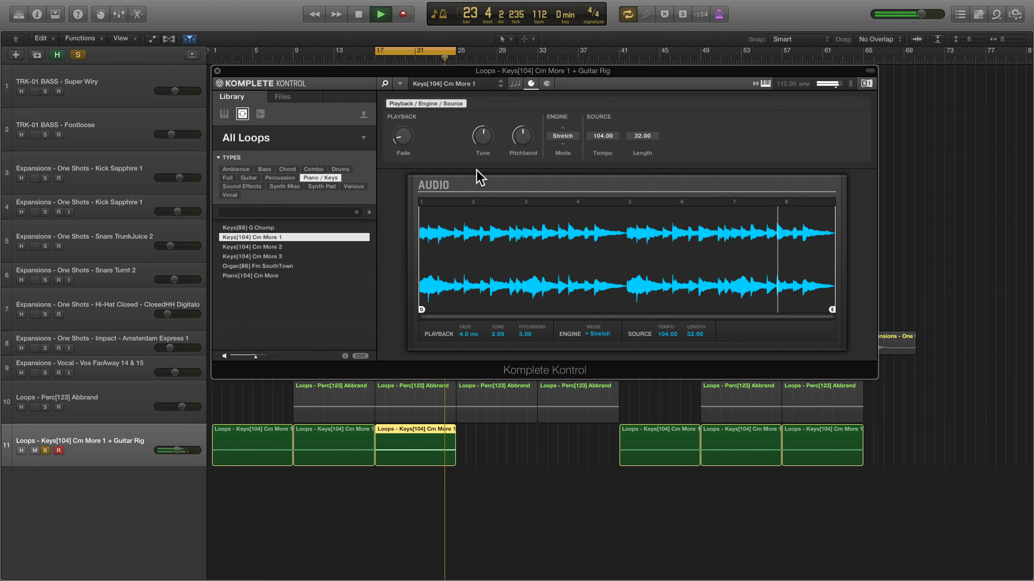
{"action": "key", "text": "space"}
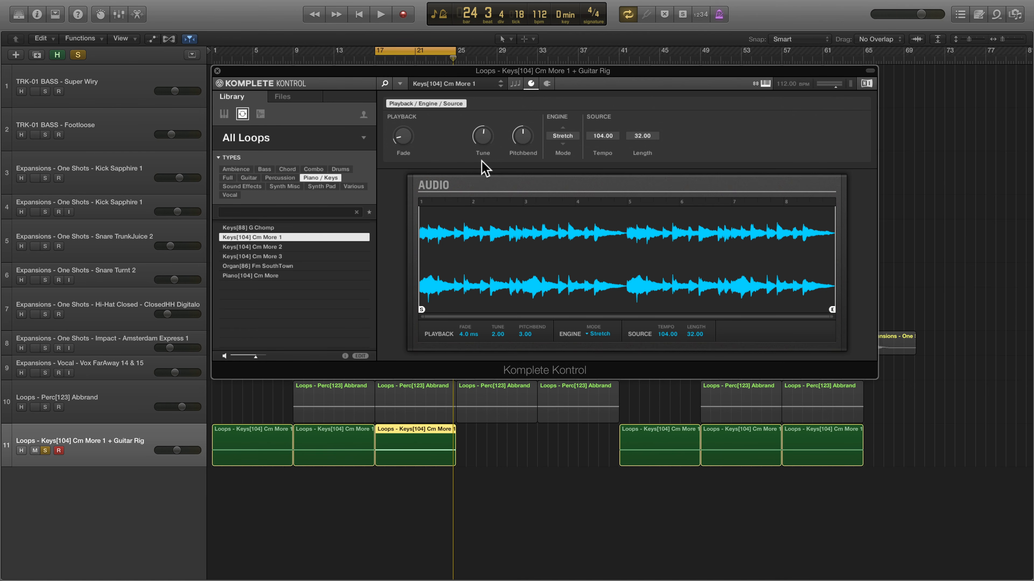
- Add the Stereo Ghosts effect preset to the plug-in chain after the Keys[104] Cm More 1 loop
{"action": "left_click", "coordinate": [547, 84]}
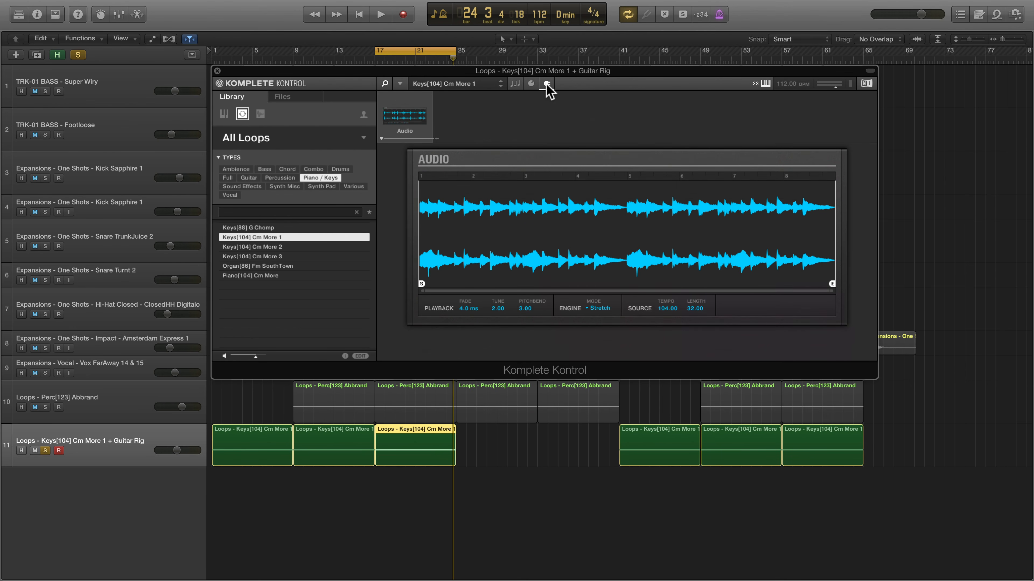
{"action": "key", "text": "Right"}
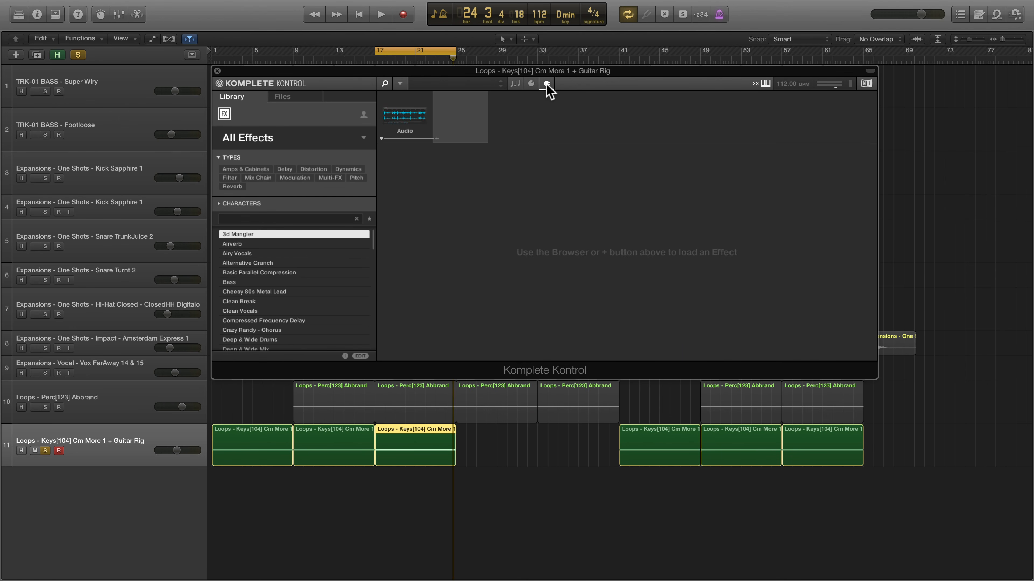
{"action": "key", "text": "Down"}
{"action": "key", "text": "Down"}
{"action": "key", "text": "Down"}
{"action": "key", "text": "Down"}
{"action": "key", "text": "Down"}
{"action": "key", "text": "Down"}
{"action": "key", "text": "Down"}
{"action": "key", "text": "Down"}
{"action": "key", "text": "Down"}
{"action": "key", "text": "Down"}
{"action": "key", "text": "Down"}
{"action": "key", "text": "Down"}
{"action": "key", "text": "Down"}
{"action": "key", "text": "Down"}
{"action": "key", "text": "Down"}
{"action": "key", "text": "Down"}
{"action": "key", "text": "Down"}
{"action": "key", "text": "Down"}
{"action": "key", "text": "Down"}
{"action": "key", "text": "Down"}
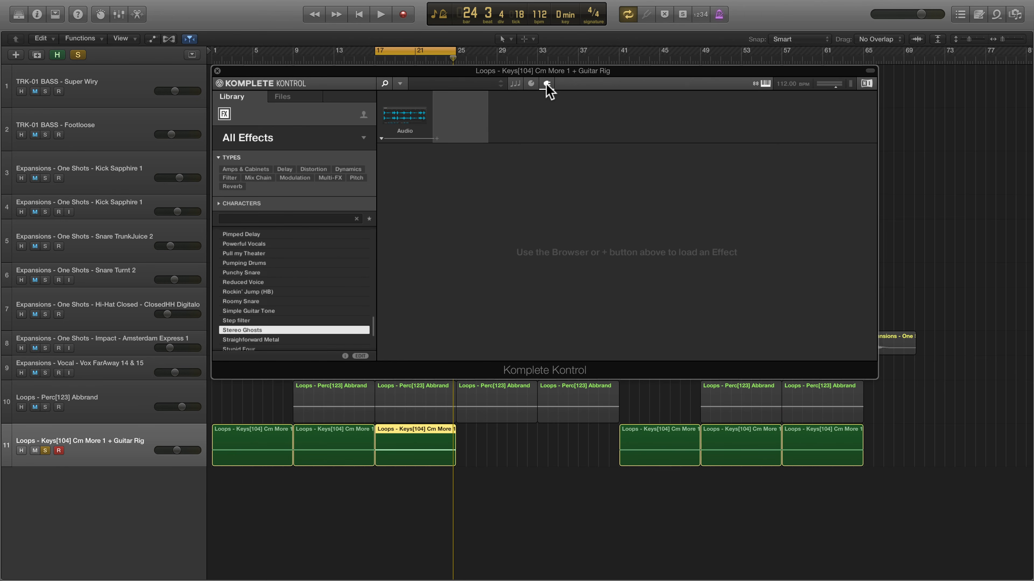
{"action": "key", "text": "Return"}
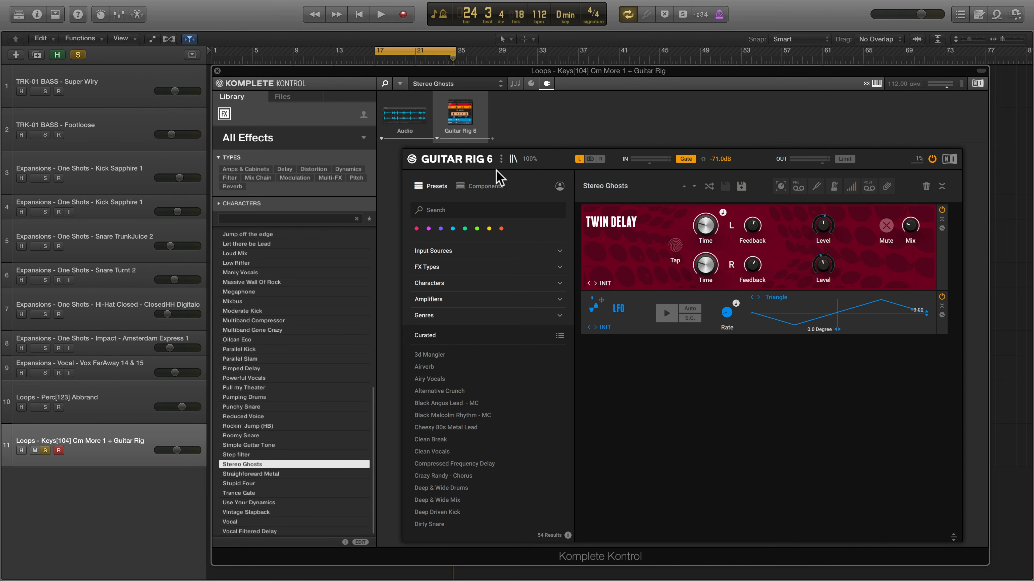
- Look over Guitar Rig 6's components and presets, and switch between the Audio and Guitar Rig 6 slots of the plug-in chain
{"action": "left_click", "coordinate": [483, 186]}
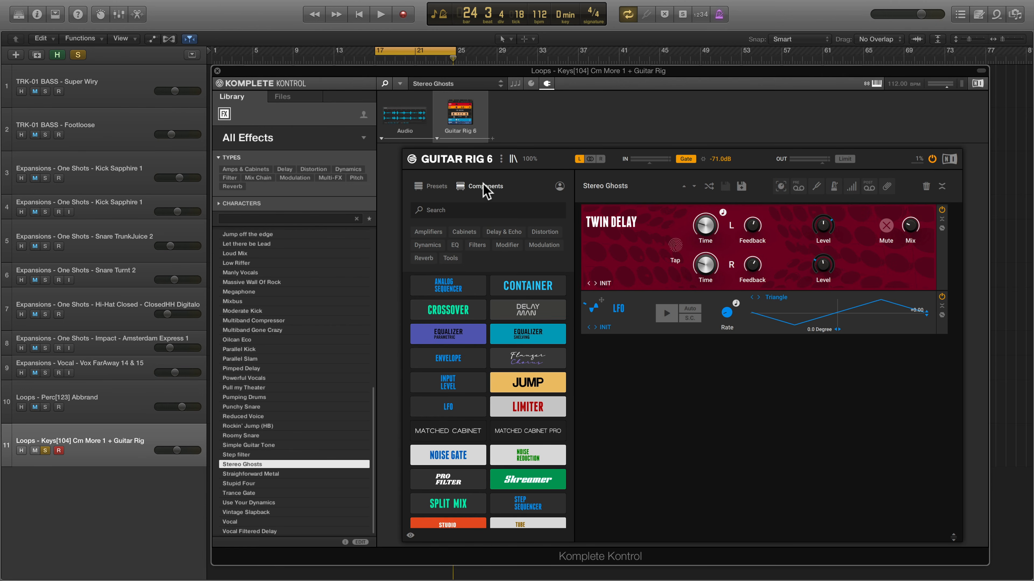
{"action": "left_click", "coordinate": [435, 186]}
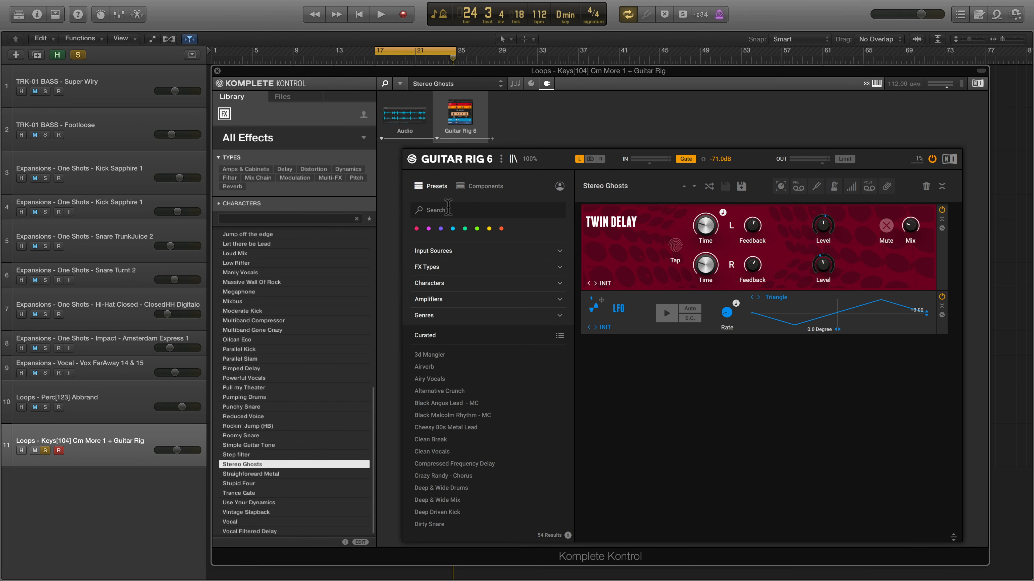
{"action": "left_click", "coordinate": [413, 116]}
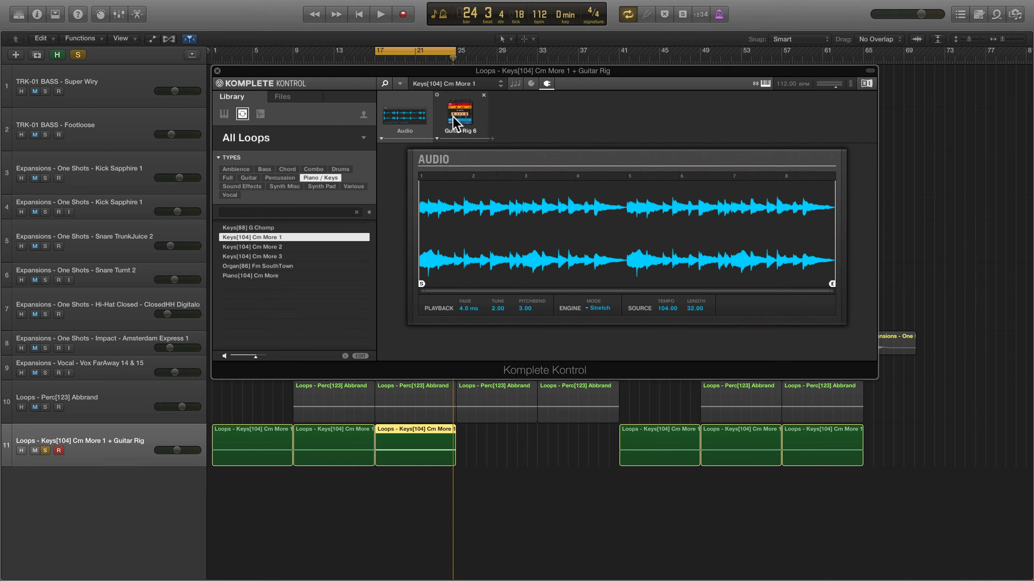
{"action": "left_click", "coordinate": [453, 116]}
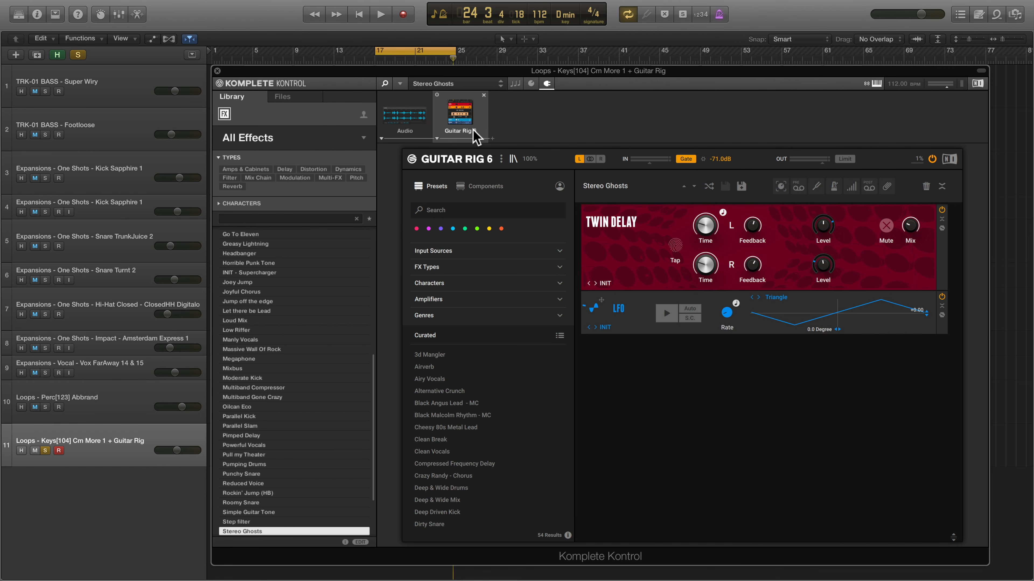
{"action": "left_click", "coordinate": [497, 265]}
{"action": "left_click", "coordinate": [495, 266]}
{"action": "left_click", "coordinate": [496, 279]}
{"action": "left_click", "coordinate": [496, 279]}
- Show the Stereo Ghosts parameter controls, adjust the delay during playback with the right feedback at 74.0 %, and stop
{"action": "left_click", "coordinate": [531, 84]}
{"action": "key", "text": "space"}
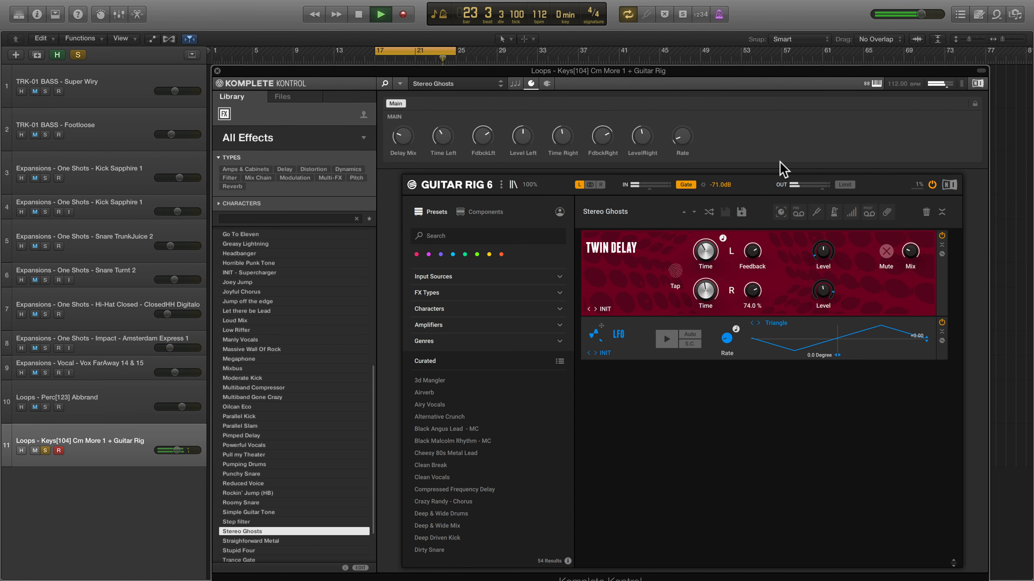
{"action": "key", "text": "space"}
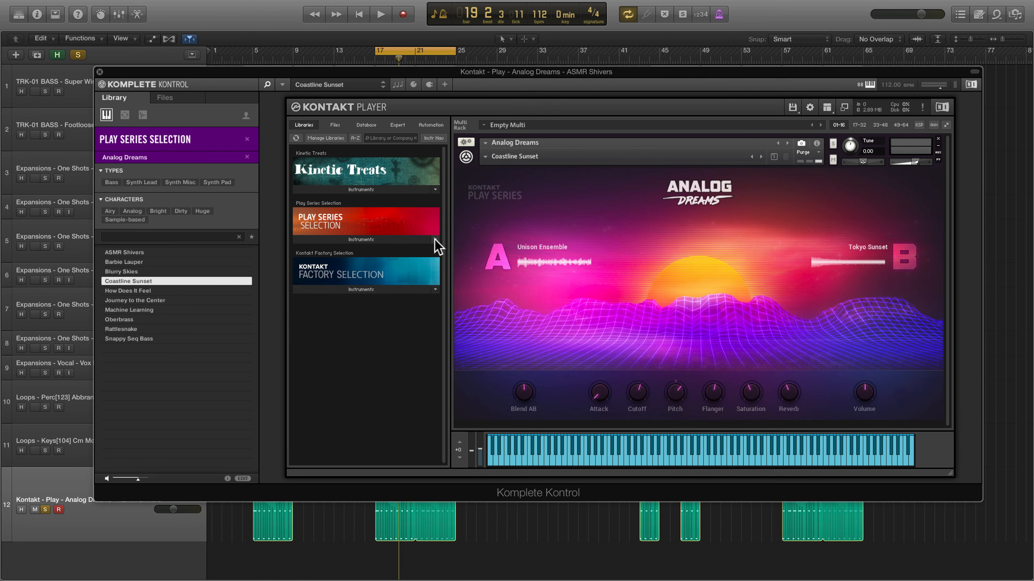
- Examine the instruments of the Kinetic Treats, Play Series Selection and Kontakt Factory Selection libraries in Kontakt Player
{"action": "left_click", "coordinate": [435, 239]}
{"action": "left_click", "coordinate": [423, 238]}
{"action": "left_click", "coordinate": [417, 188]}
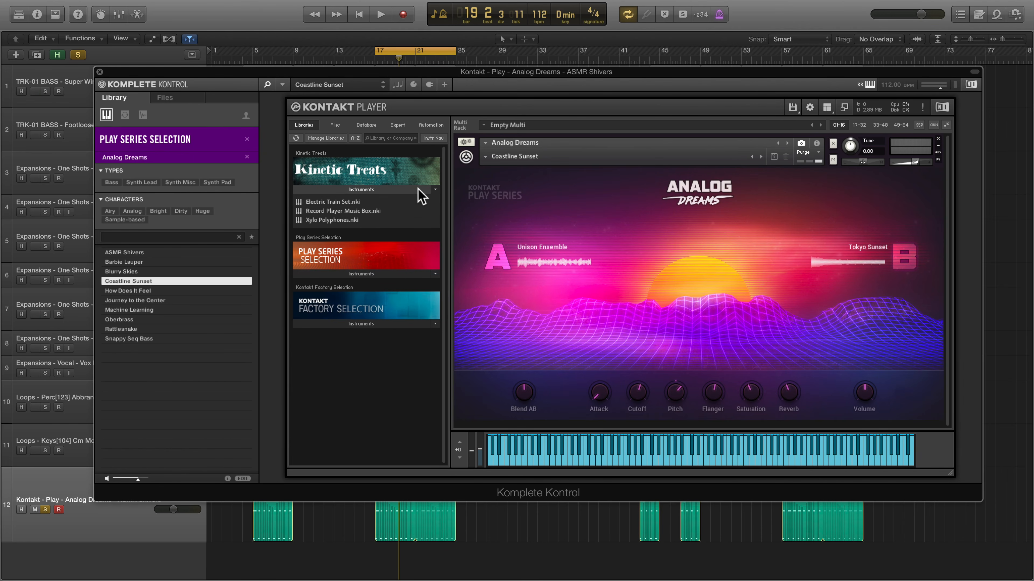
{"action": "left_click", "coordinate": [417, 189]}
{"action": "left_click", "coordinate": [398, 290]}
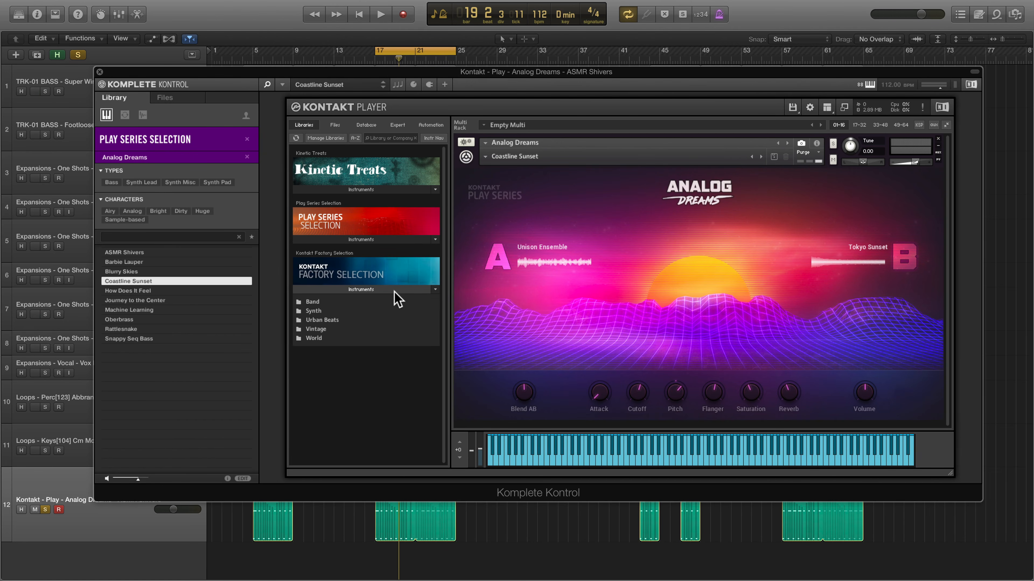
{"action": "left_click", "coordinate": [387, 300]}
{"action": "left_click", "coordinate": [387, 300]}
{"action": "left_click", "coordinate": [378, 318]}
{"action": "left_click", "coordinate": [378, 301]}
- Switch the plug-in view so that only the Analog Dreams instrument panel is displayed instead of the full Kontakt Player
{"action": "left_click", "coordinate": [282, 84]}
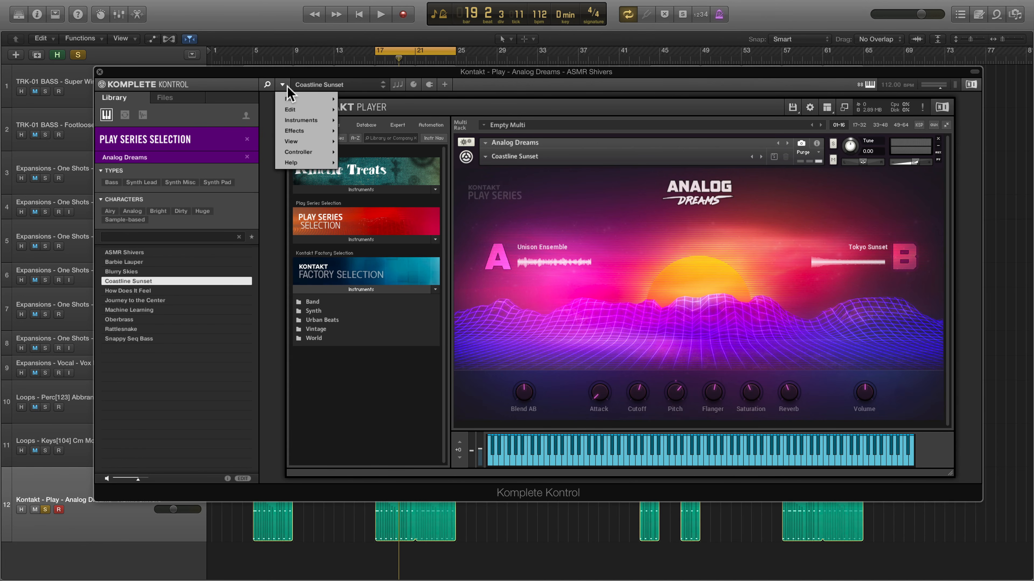
{"action": "mouse_move", "coordinate": [330, 142]}
{"action": "left_click", "coordinate": [371, 196]}
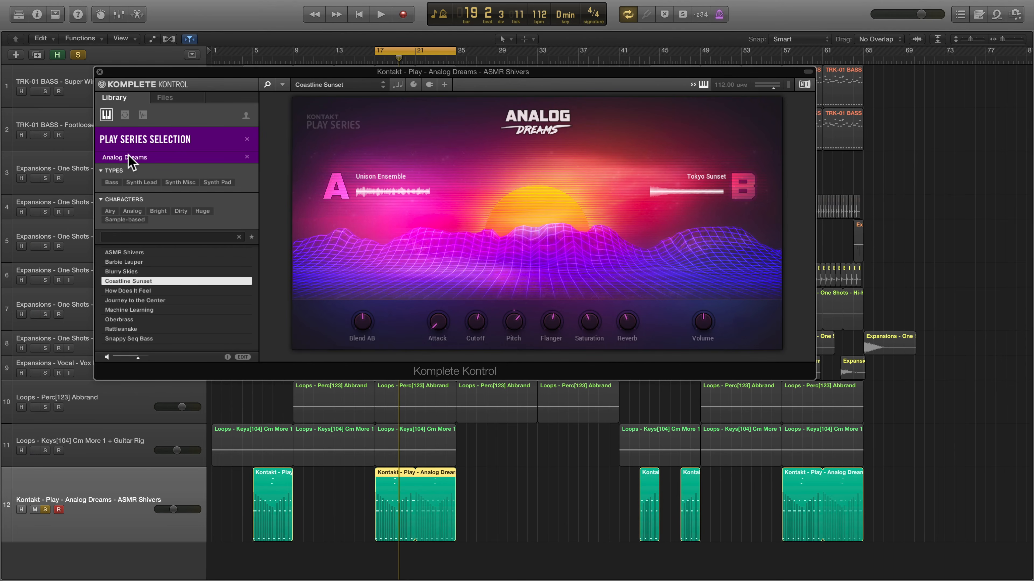
- Audition Journey to the Center, Machine Learning, Oberbrass and Rattlesnake, then load the ASMR Shivers preset and play it back
{"action": "left_click", "coordinate": [157, 300]}
{"action": "left_click", "coordinate": [157, 309]}
{"action": "left_click", "coordinate": [156, 320]}
{"action": "left_click", "coordinate": [157, 329]}
{"action": "left_click", "coordinate": [146, 253]}
{"action": "key", "text": "space"}
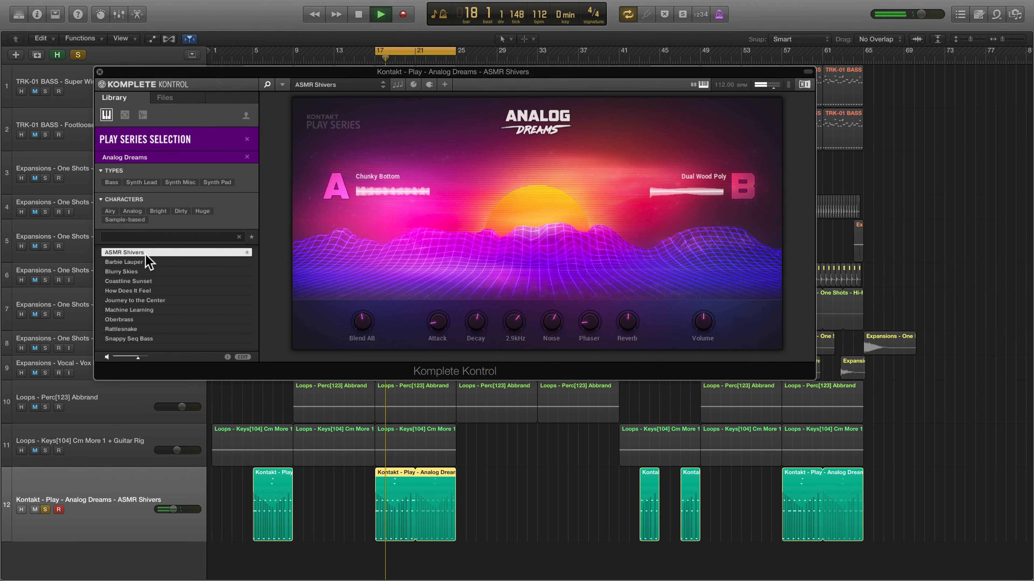
{"action": "key", "text": "space"}
- Show the ASMR Shivers parameter controls, raise Cutoff B during playback, and stop
{"action": "left_click", "coordinate": [413, 84]}
{"action": "key", "text": "space"}
{"action": "left_click_drag", "start_coordinate": [416, 139], "coordinate": [421, 161]}
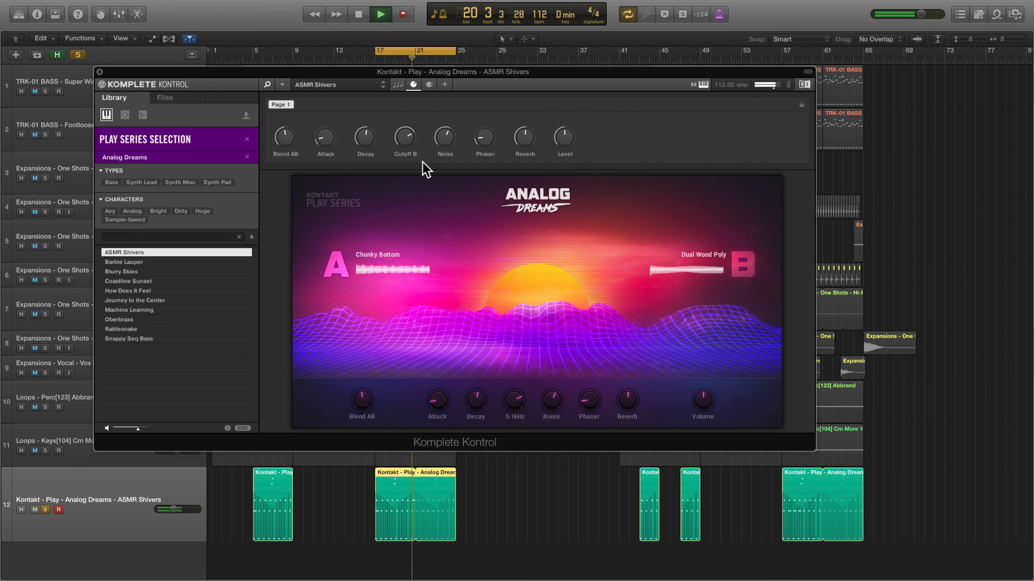
{"action": "key", "text": "space"}
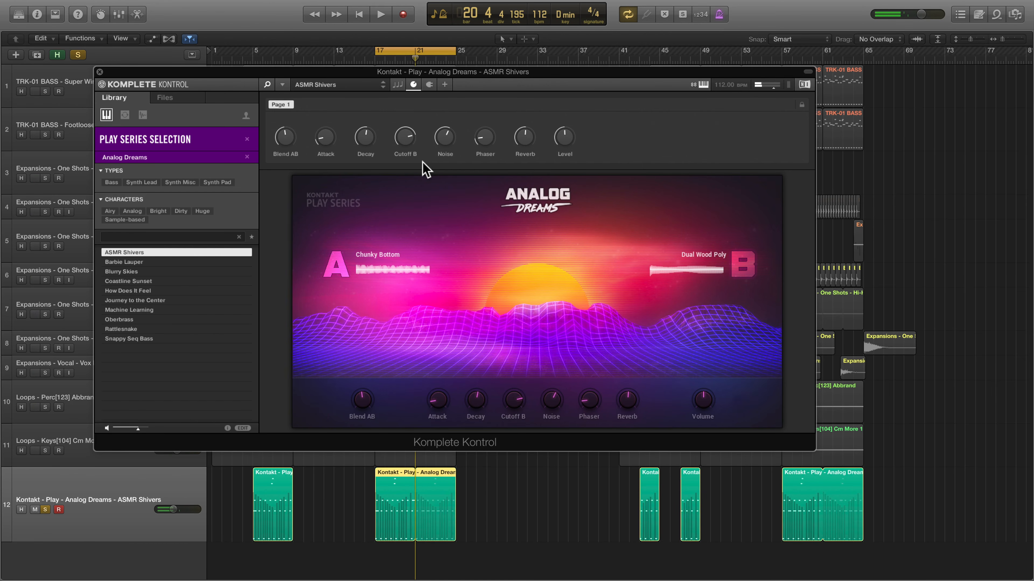
- Add the Deep & Wide Mix effect preset after the Analog Dreams instrument and start playback
{"action": "left_click", "coordinate": [429, 85]}
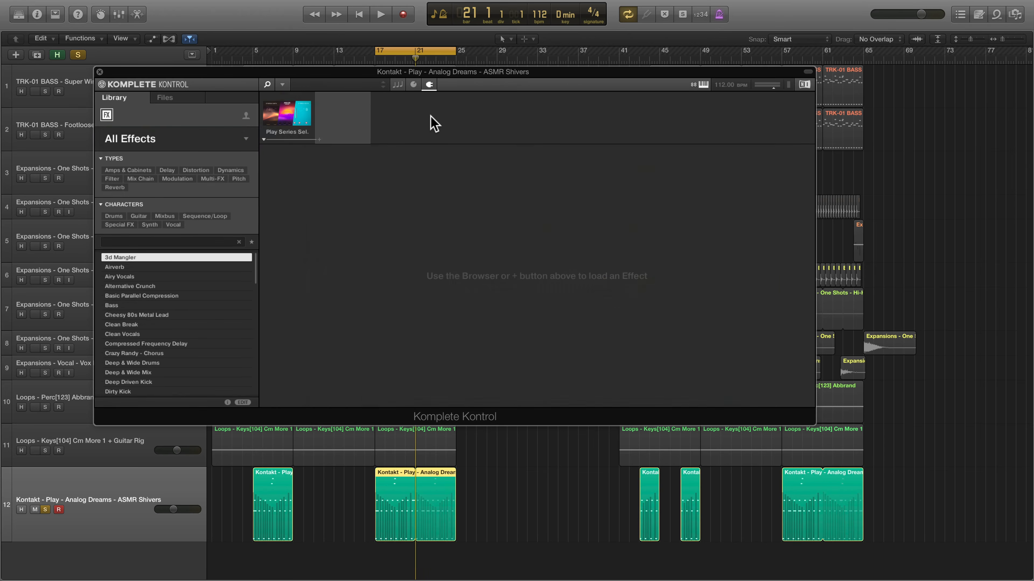
{"action": "key", "text": "Down"}
{"action": "key", "text": "Down"}
{"action": "key", "text": "Down"}
{"action": "key", "text": "Down"}
{"action": "key", "text": "Down"}
{"action": "key", "text": "Down"}
{"action": "key", "text": "Down"}
{"action": "key", "text": "Down"}
{"action": "key", "text": "Down"}
{"action": "key", "text": "Down"}
{"action": "key", "text": "Down"}
{"action": "key", "text": "Down"}
{"action": "key", "text": "Return"}
{"action": "key", "text": "space"}
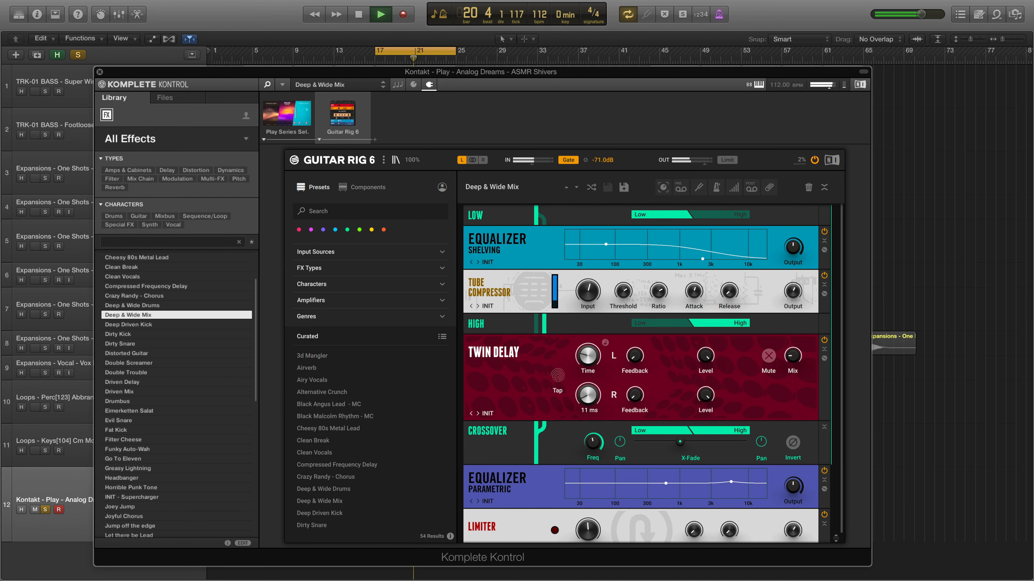
- Switch the Twin Delay module to its Decaying 2Tap preset while listening, and stop playback
{"action": "left_click", "coordinate": [477, 413]}
{"action": "left_click", "coordinate": [477, 413]}
{"action": "left_click", "coordinate": [478, 413]}
{"action": "left_click", "coordinate": [478, 413]}
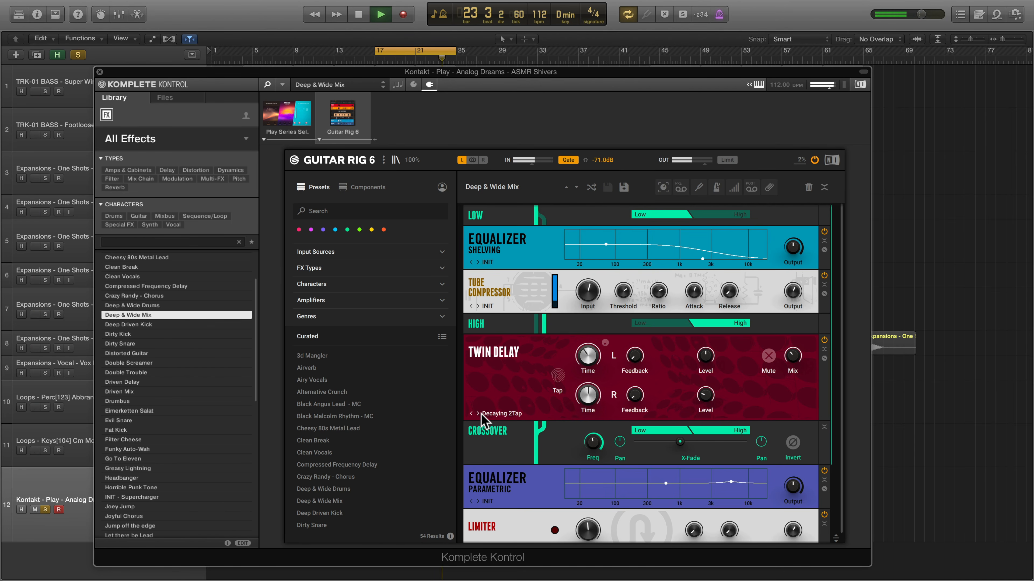
{"action": "key", "text": "space"}
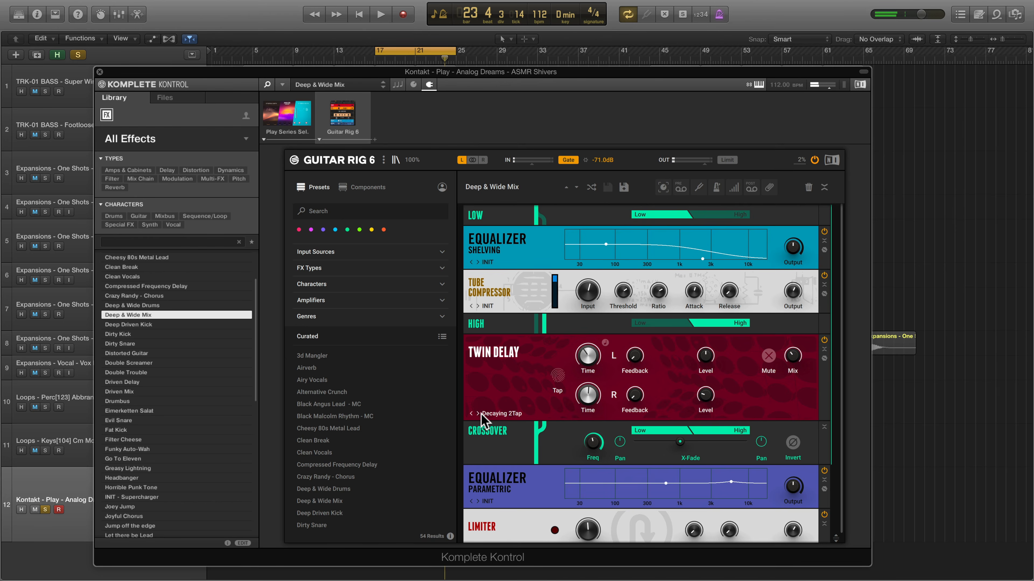
- Show the Deep & Wide Mix parameter controls and adjust the input volume and ratio during playback
{"action": "left_click", "coordinate": [413, 84]}
{"action": "left_click_drag", "start_coordinate": [476, 72], "coordinate": [476, 37]}
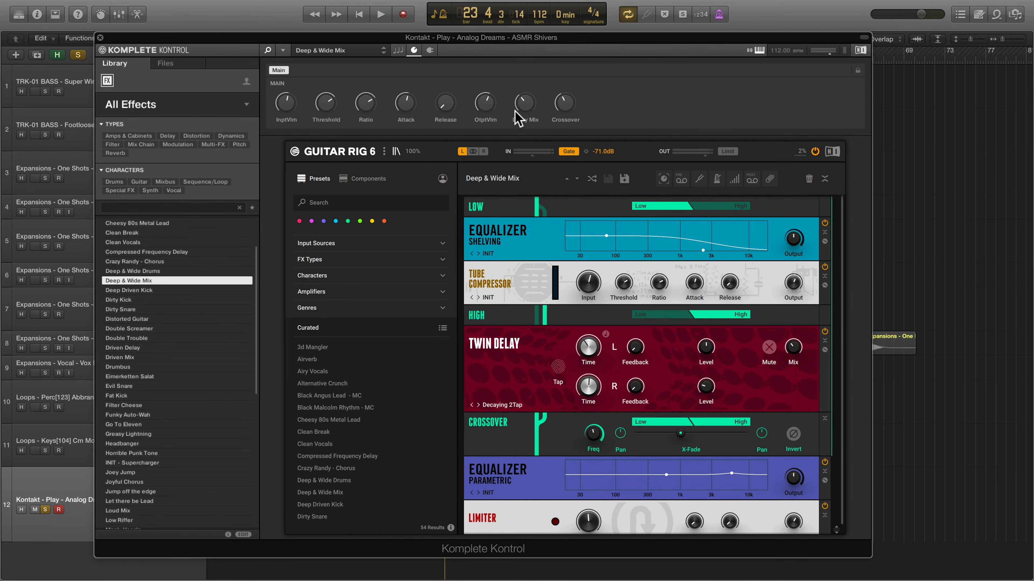
{"action": "key", "text": "space"}
{"action": "left_click_drag", "start_coordinate": [286, 102], "coordinate": [286, 107]}
{"action": "mouse_move", "coordinate": [366, 105]}
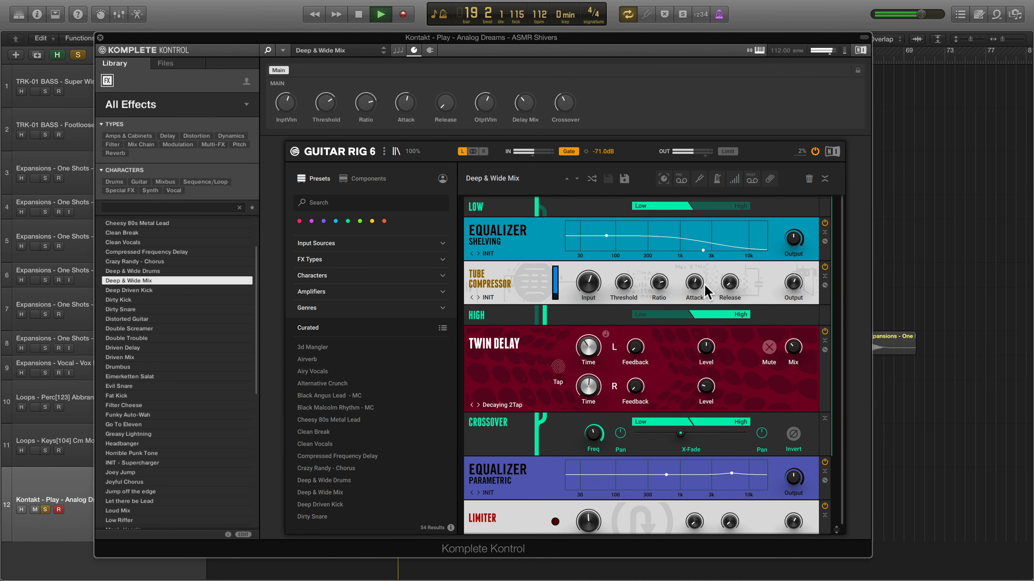
- Raise the Delay Mix to about 69 %, set the Crossover to 70% : 30%, and stop playback
{"action": "left_click_drag", "start_coordinate": [524, 104], "coordinate": [525, 102]}
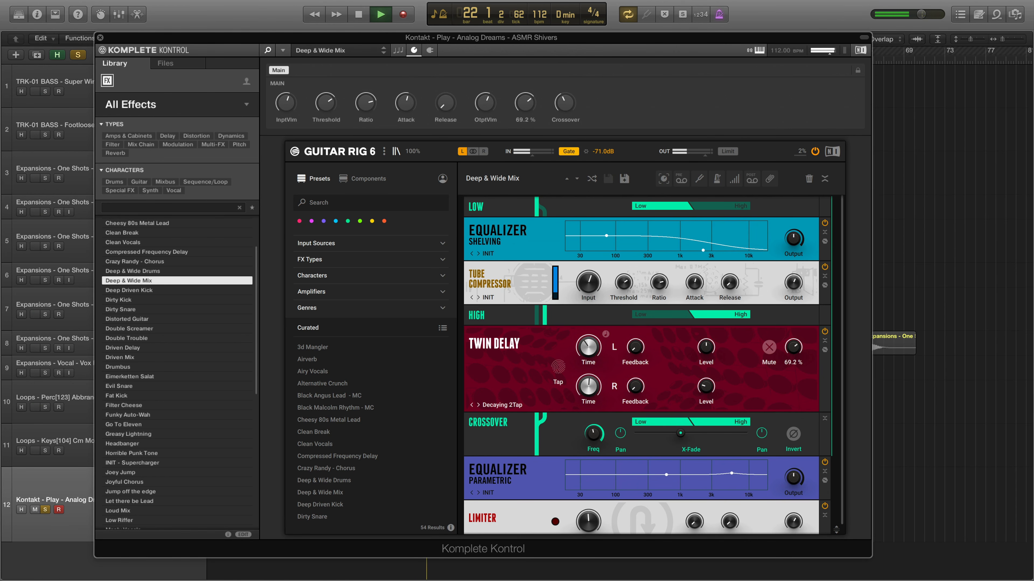
{"action": "mouse_move", "coordinate": [566, 104]}
{"action": "left_mouse_down"}
{"action": "mouse_move", "coordinate": [565, 85]}
{"action": "mouse_move", "coordinate": [565, 116]}
{"action": "left_mouse_up"}
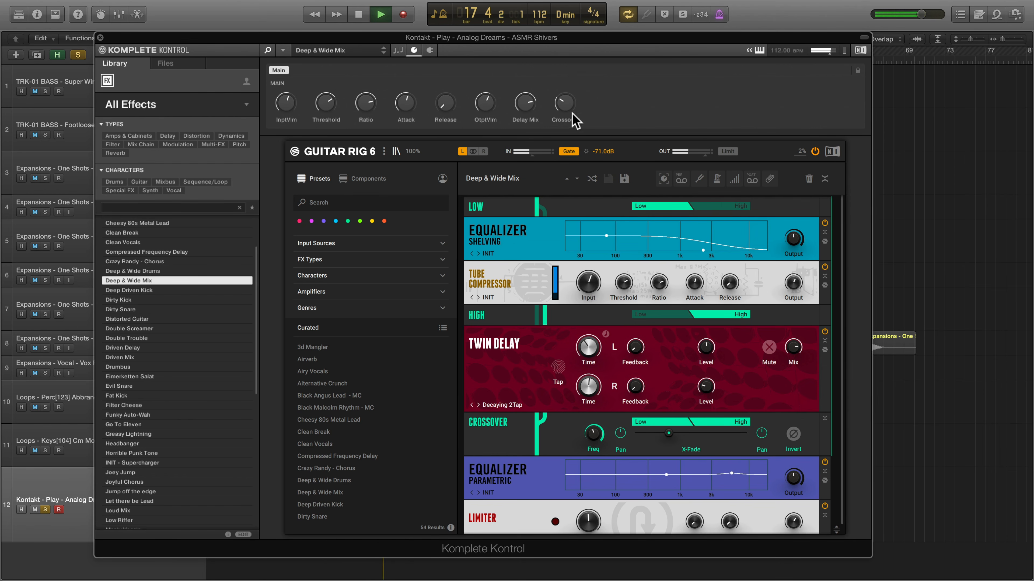
{"action": "key", "text": "space"}
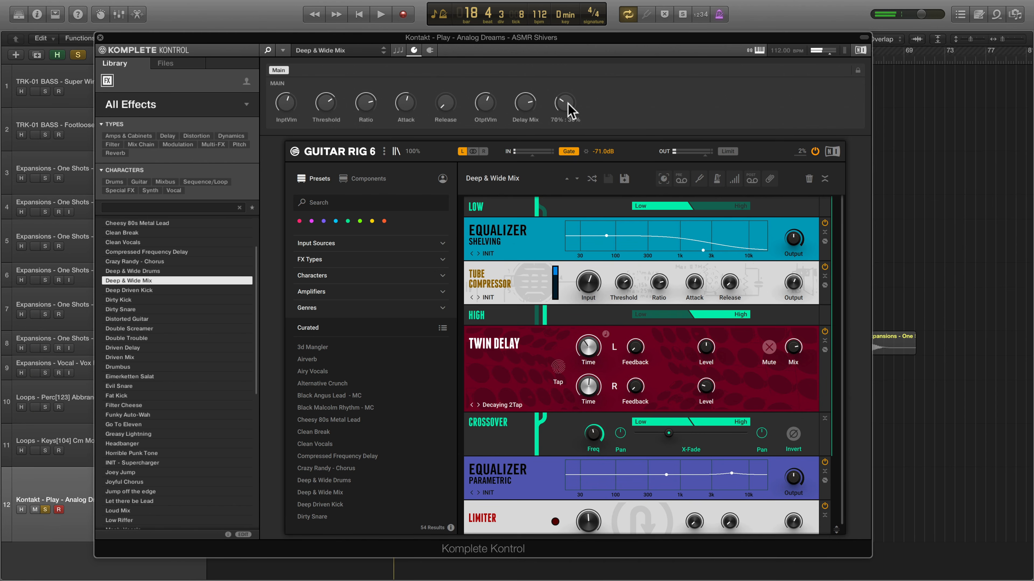
- Load the Driven Mix preset in Guitar Rig 6, start playback and move the Tube Compressor above the parametric Equalizer
{"action": "scroll", "coordinate": [407, 381], "scroll_direction": "down", "scroll_amount": 3}
{"action": "left_click", "coordinate": [321, 510]}
{"action": "key", "text": "space"}
{"action": "left_click_drag", "start_coordinate": [545, 263], "coordinate": [538, 214]}
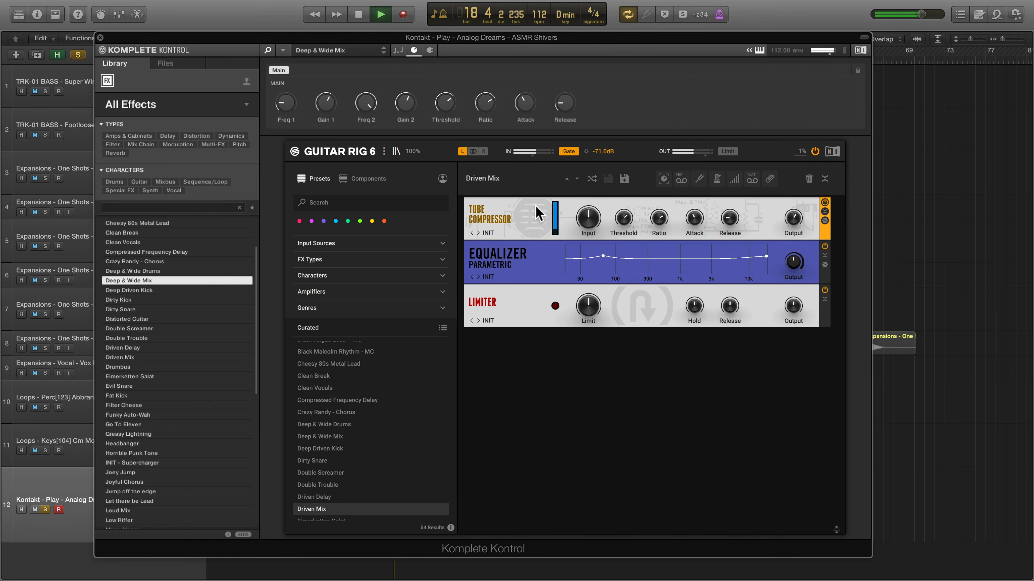
- Replace the parametric Equalizer in the Guitar Rig 6 rack with the Studio Reverb component
{"action": "left_click", "coordinate": [366, 179]}
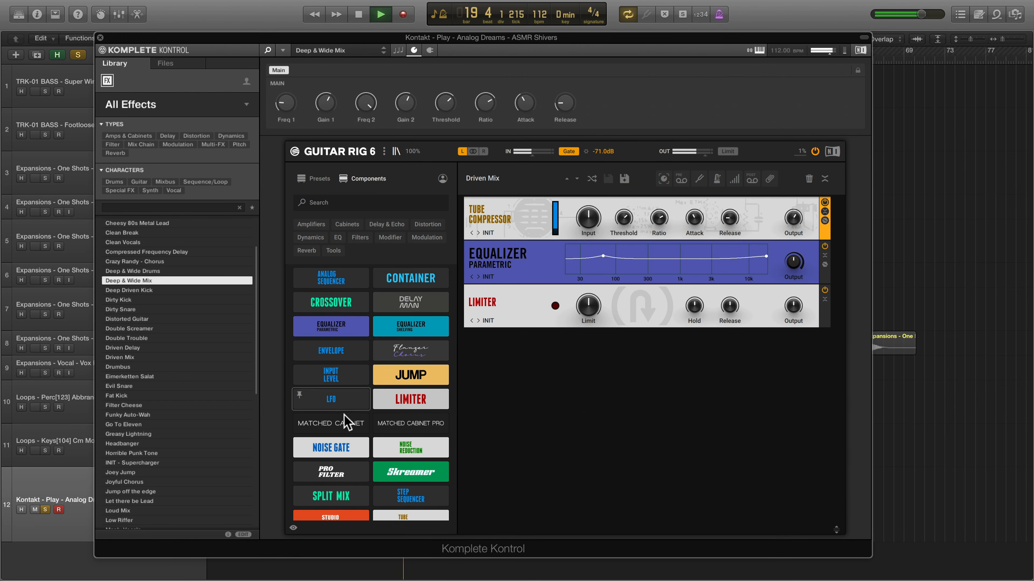
{"action": "scroll", "coordinate": [346, 423], "scroll_direction": "down", "scroll_amount": 2}
{"action": "left_click_drag", "start_coordinate": [337, 482], "coordinate": [560, 267]}
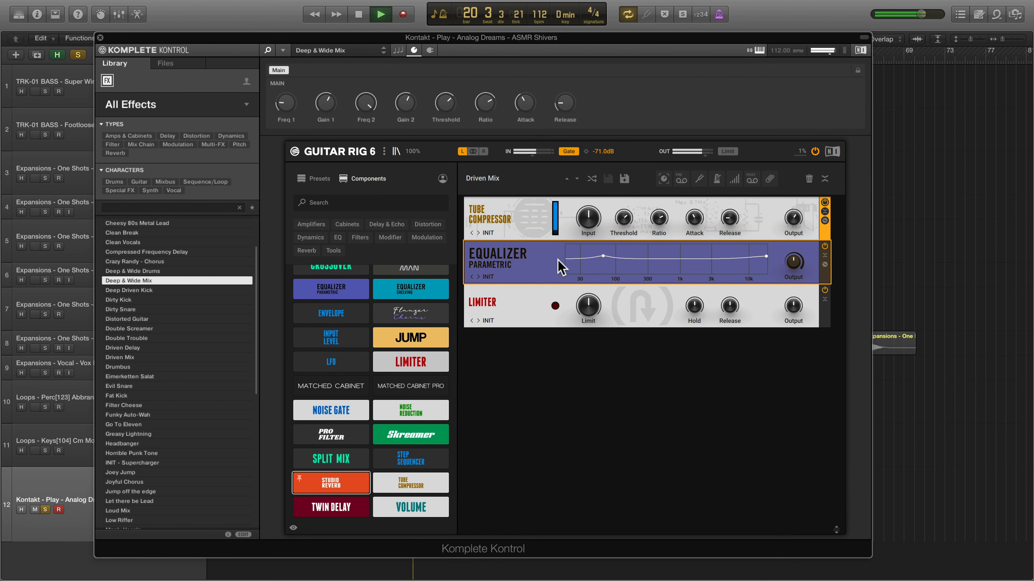
- Apply the Long Hall preset to the Studio Reverb, adjust its Bright and Mix amounts, and stop playback
{"action": "left_click", "coordinate": [485, 277]}
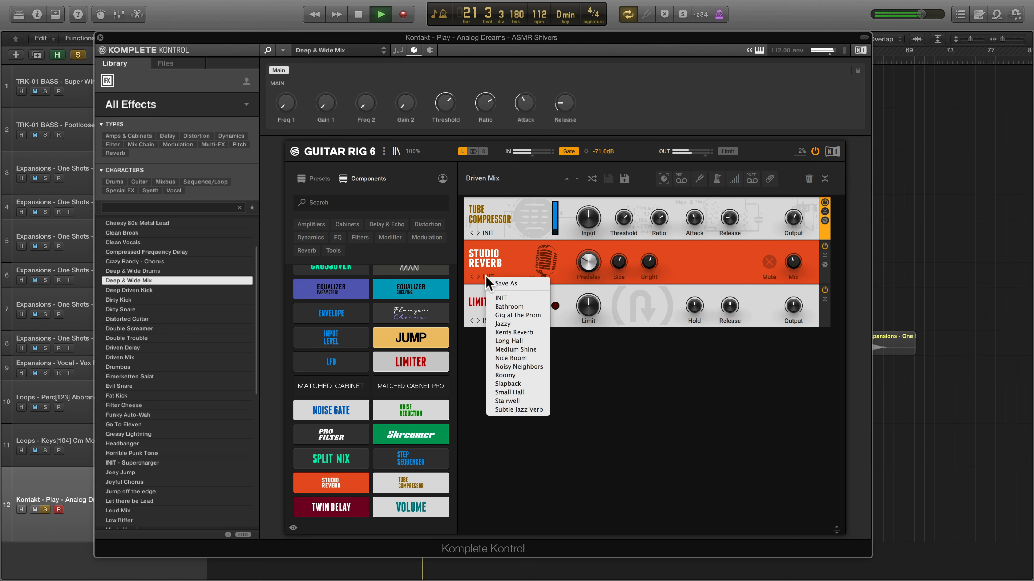
{"action": "left_click", "coordinate": [507, 339]}
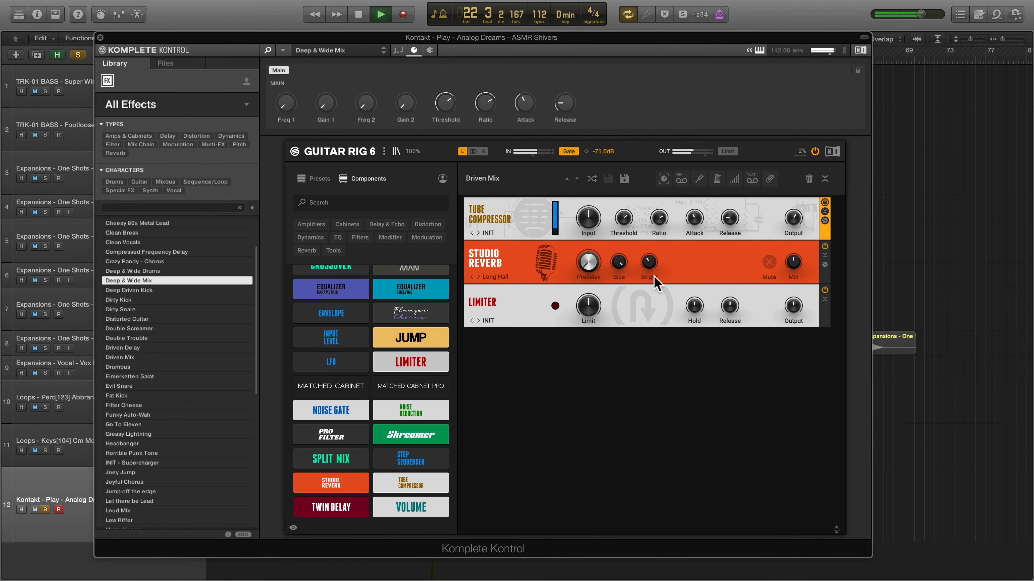
{"action": "left_click_drag", "start_coordinate": [648, 267], "coordinate": [648, 258]}
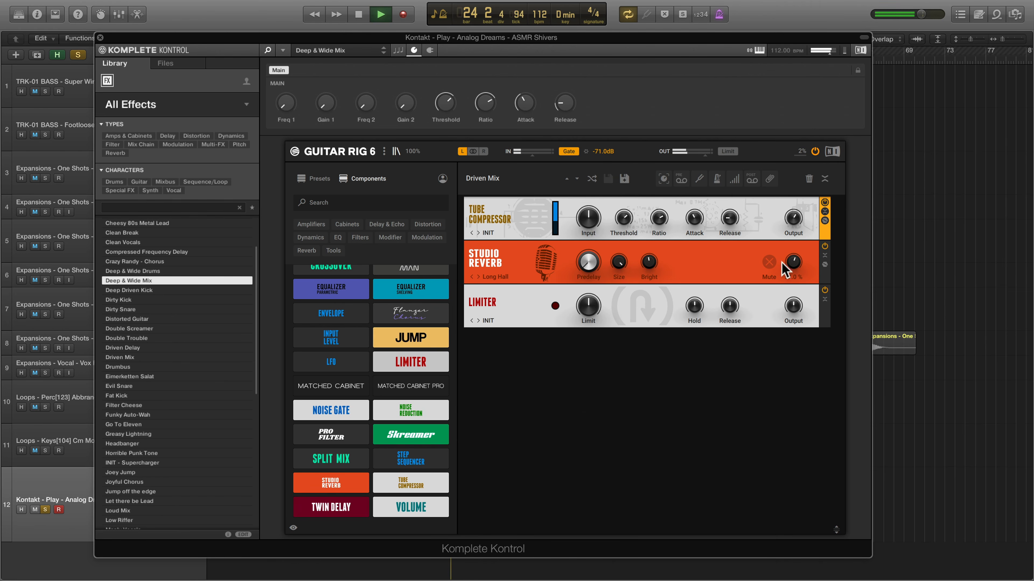
{"action": "key", "text": "space"}
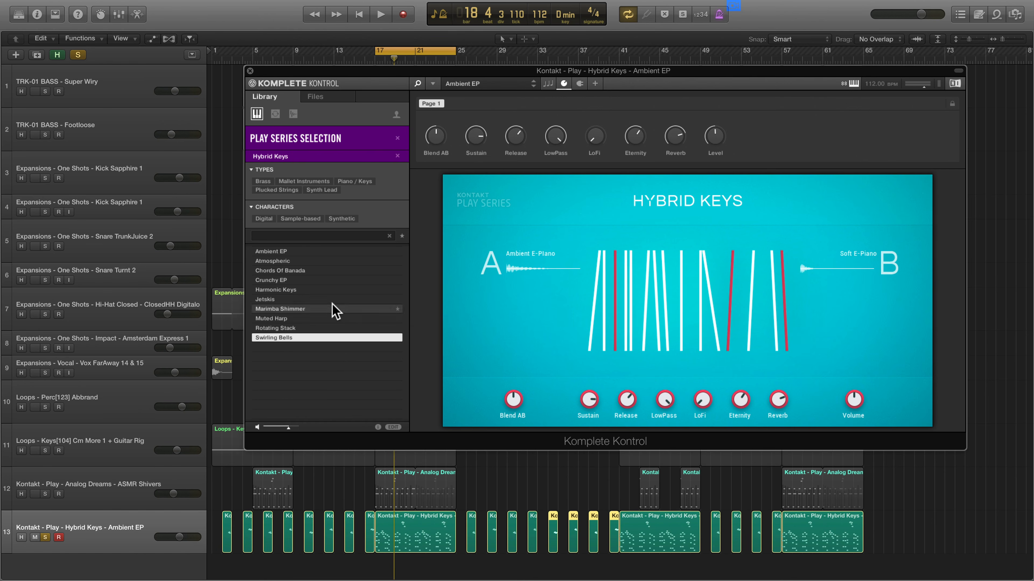
- Preview the Hybrid Keys presets from Atmospheric through Jetskis and Marimba Shimmer to Rotating Stack
{"action": "left_click", "coordinate": [322, 262]}
{"action": "left_click", "coordinate": [320, 270]}
{"action": "left_click", "coordinate": [321, 280]}
{"action": "left_click", "coordinate": [320, 299]}
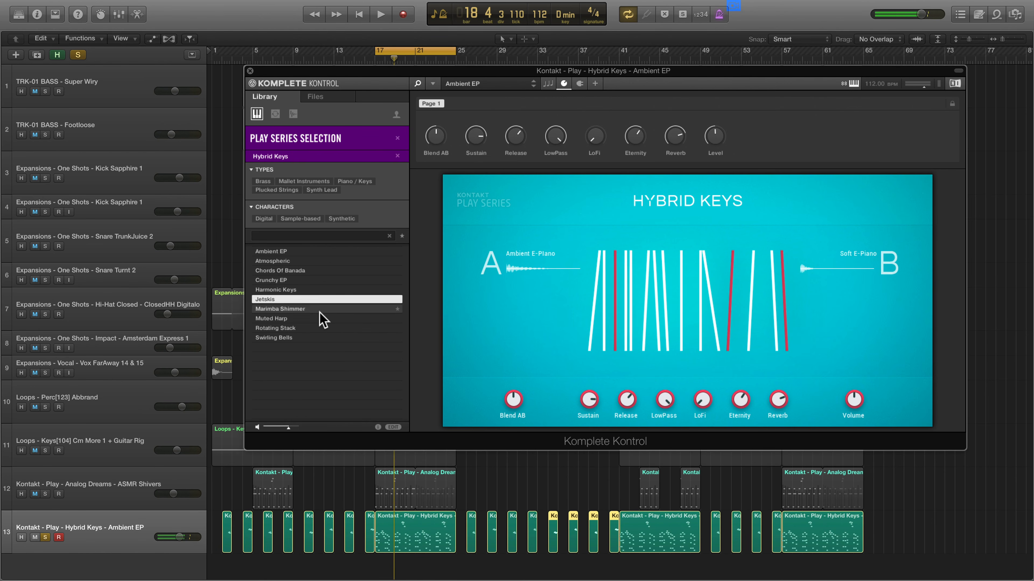
{"action": "left_click", "coordinate": [322, 309]}
{"action": "left_click", "coordinate": [320, 319]}
{"action": "left_click", "coordinate": [315, 327]}
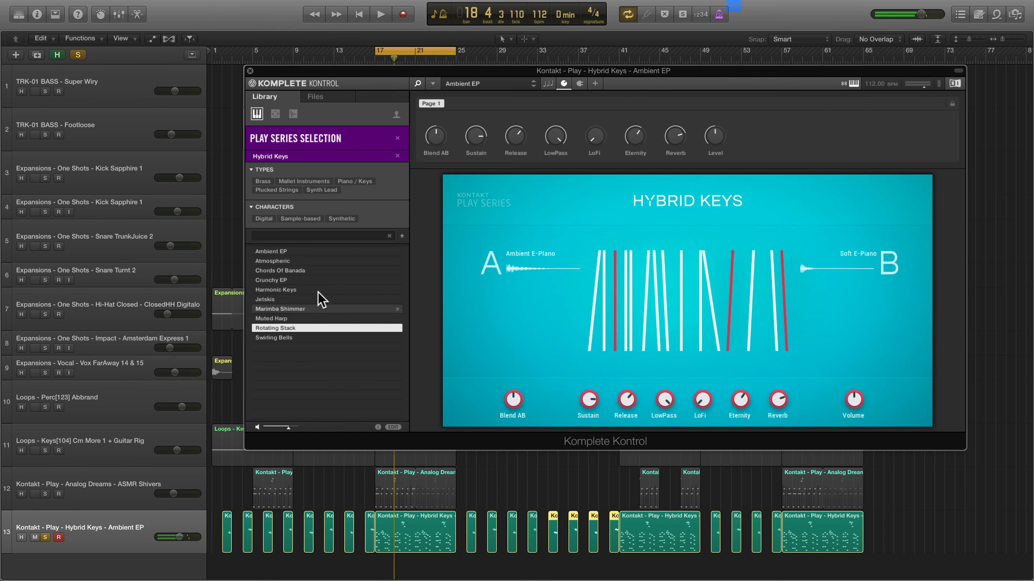
- Select the Ambient EP preset and play it back while adjusting its Blend AB and LoFi amounts
{"action": "left_click", "coordinate": [321, 251]}
{"action": "key", "text": "space"}
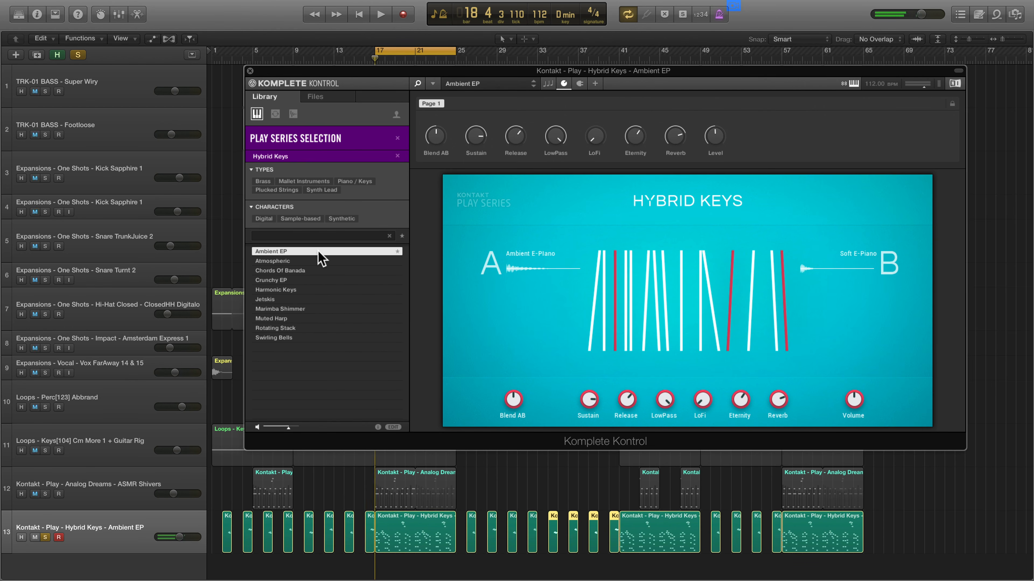
{"action": "mouse_move", "coordinate": [516, 397]}
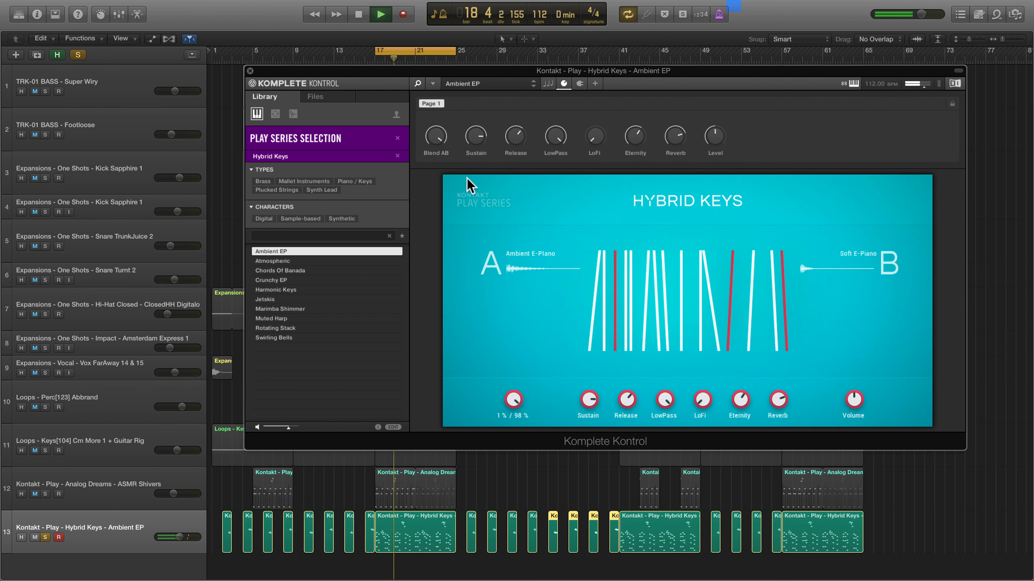
{"action": "mouse_move", "coordinate": [439, 138]}
{"action": "left_mouse_down"}
{"action": "mouse_move", "coordinate": [439, 165]}
{"action": "mouse_move", "coordinate": [439, 152]}
{"action": "left_mouse_up"}
{"action": "left_click_drag", "start_coordinate": [595, 138], "coordinate": [589, 143]}
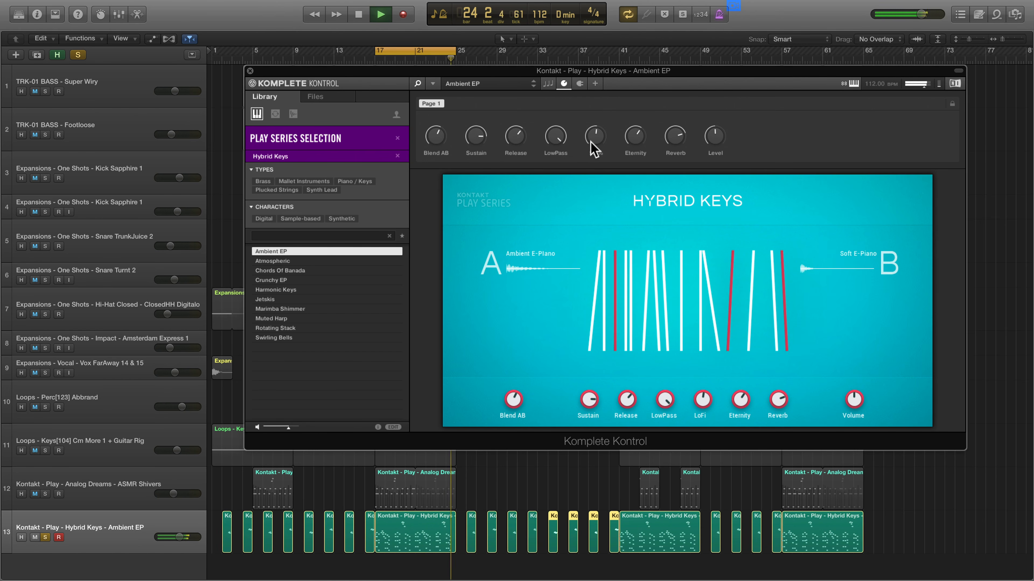
{"action": "key", "text": "space"}
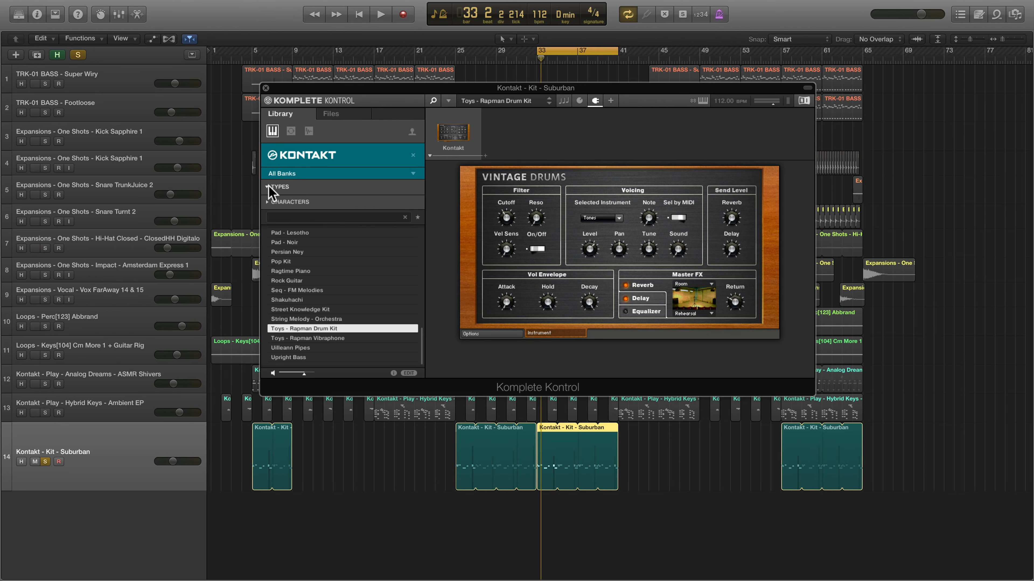
- Filter the Kontakt library to the Drums type and preview 101 - Orient Vacation, Drum Machine - CR-78 and Drum Machine - DrumTraks
{"action": "left_click", "coordinate": [268, 187]}
{"action": "left_click", "coordinate": [371, 199]}
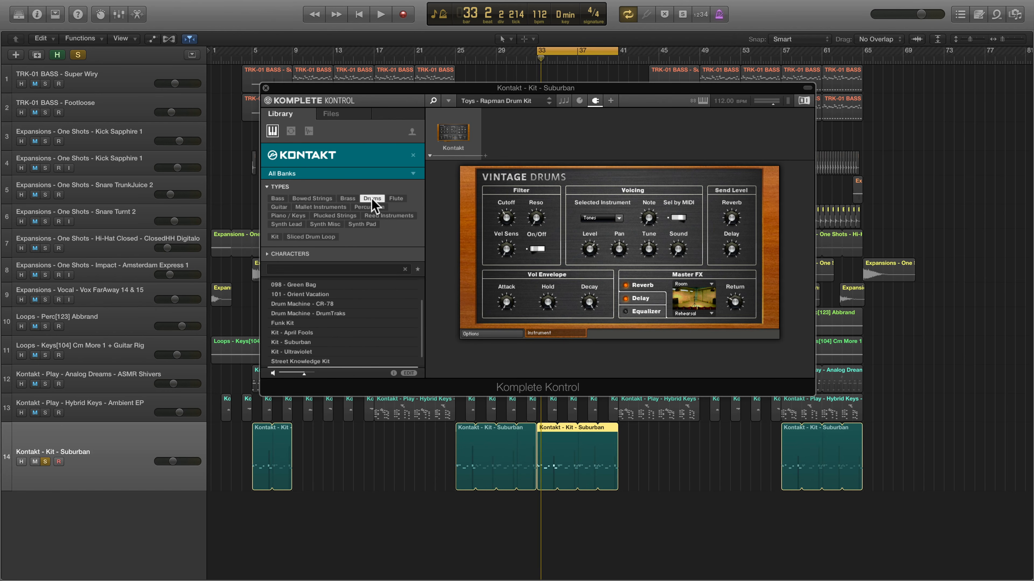
{"action": "left_click", "coordinate": [338, 294]}
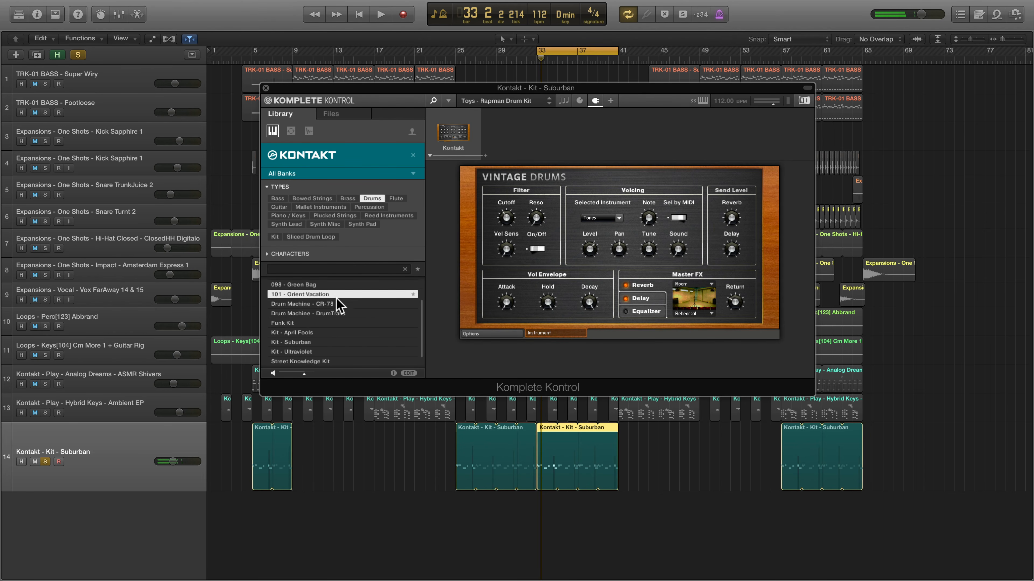
{"action": "left_click", "coordinate": [339, 304]}
{"action": "left_click", "coordinate": [337, 314]}
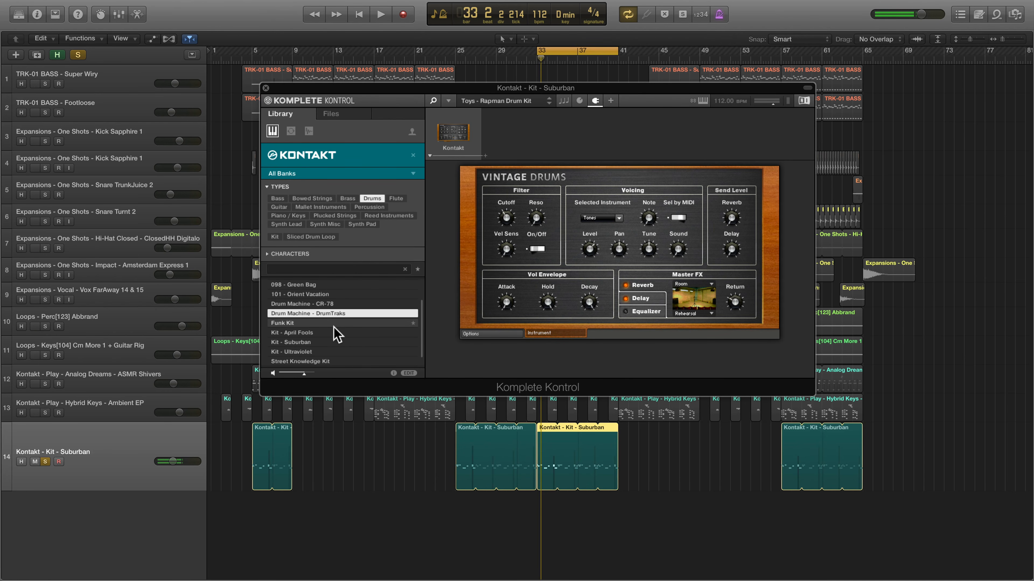
- Load the Kit - Suburban preset, play it back with the drum region, and stop playback
{"action": "left_click", "coordinate": [331, 341]}
{"action": "key", "text": "space"}
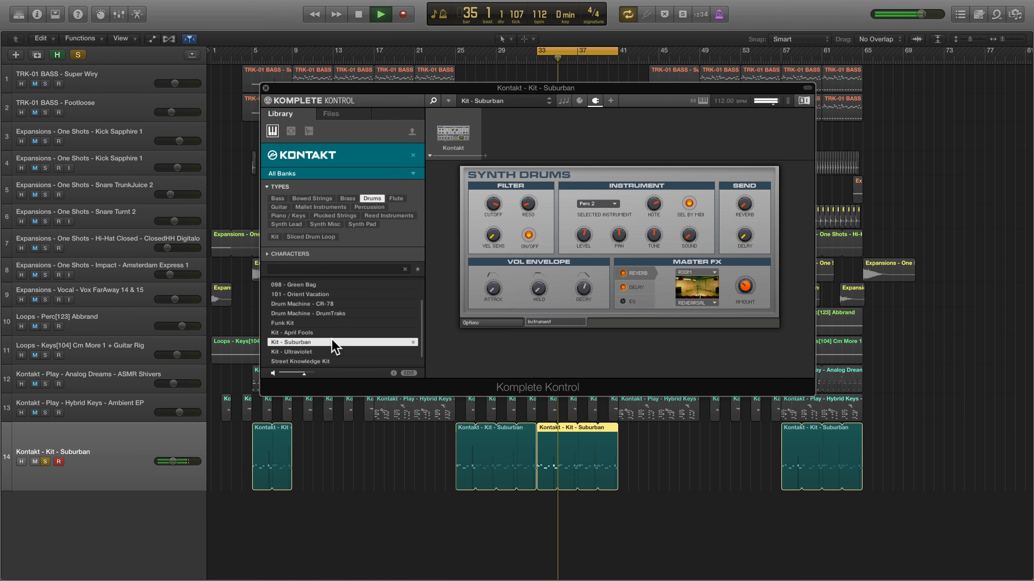
{"action": "key", "text": "space"}
- Add the Native Instruments Supercharger effect after Kontakt in the plug-in chain and start playback
{"action": "left_click", "coordinate": [485, 155]}
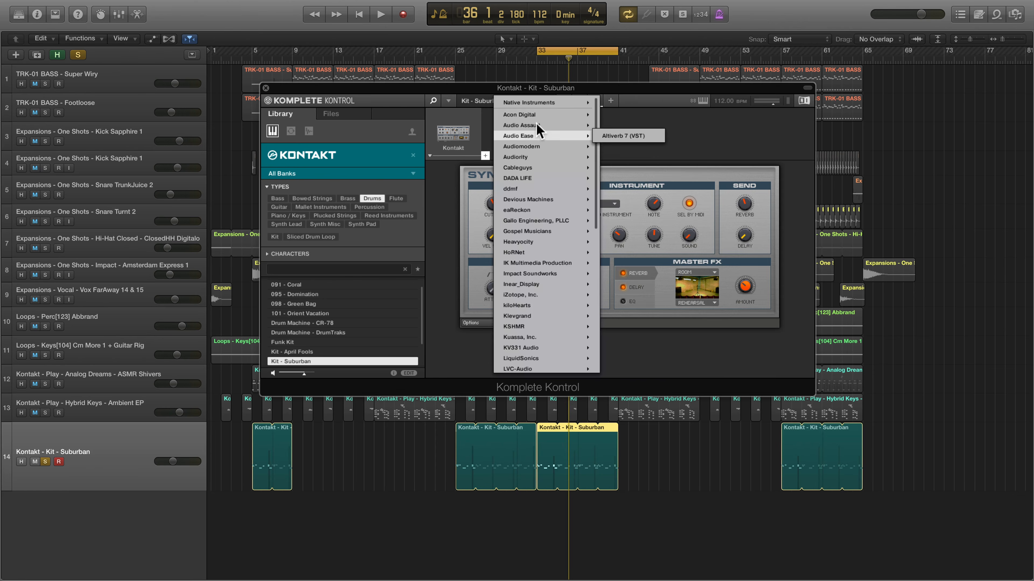
{"action": "mouse_move", "coordinate": [529, 102]}
{"action": "scroll", "coordinate": [648, 321], "scroll_direction": "down", "scroll_amount": 3}
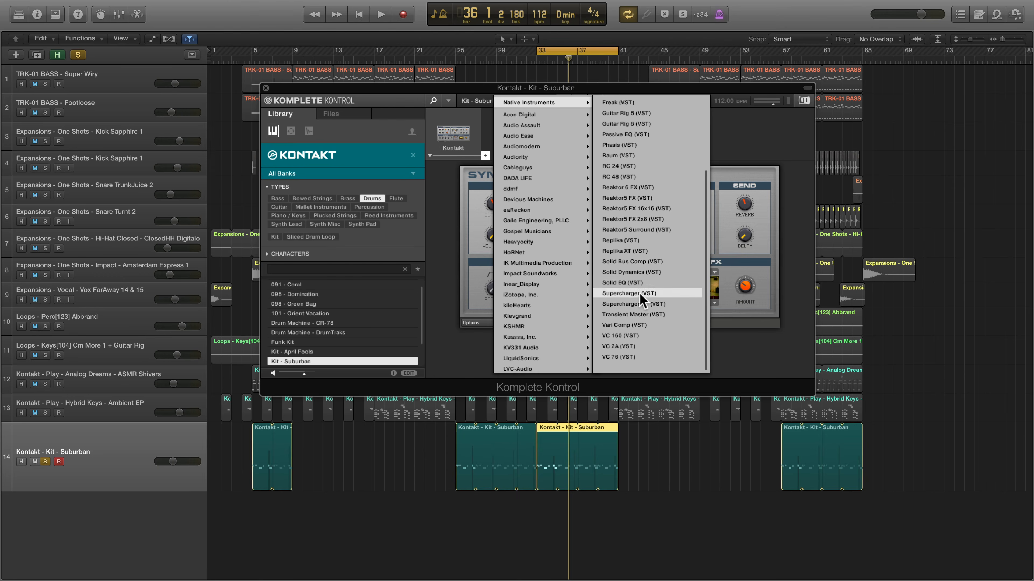
{"action": "left_click", "coordinate": [651, 294]}
{"action": "key", "text": "space"}
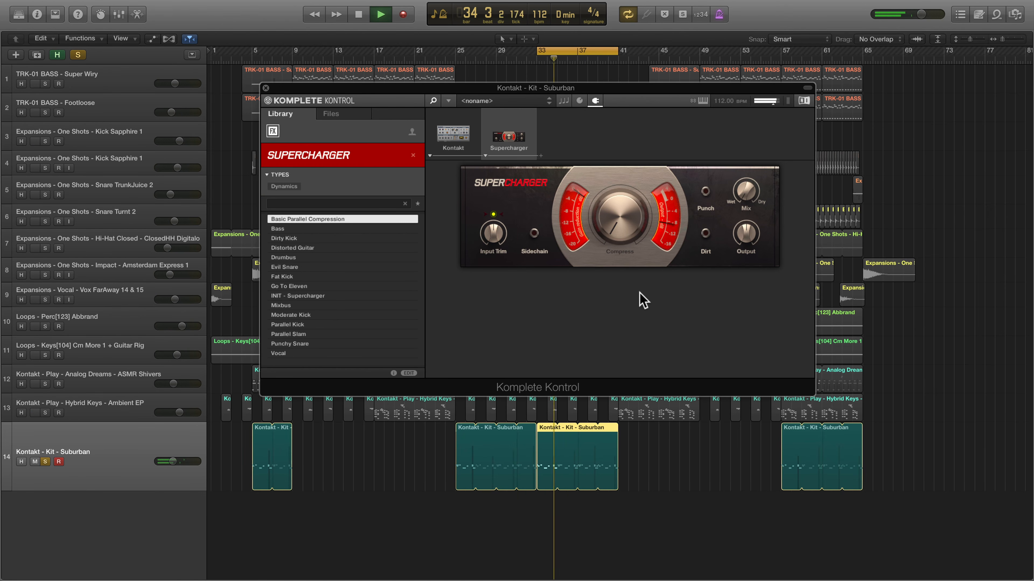
- Try the Go To Eleven preset in Supercharger with adjusted Compress and Output amounts
{"action": "left_click", "coordinate": [334, 239]}
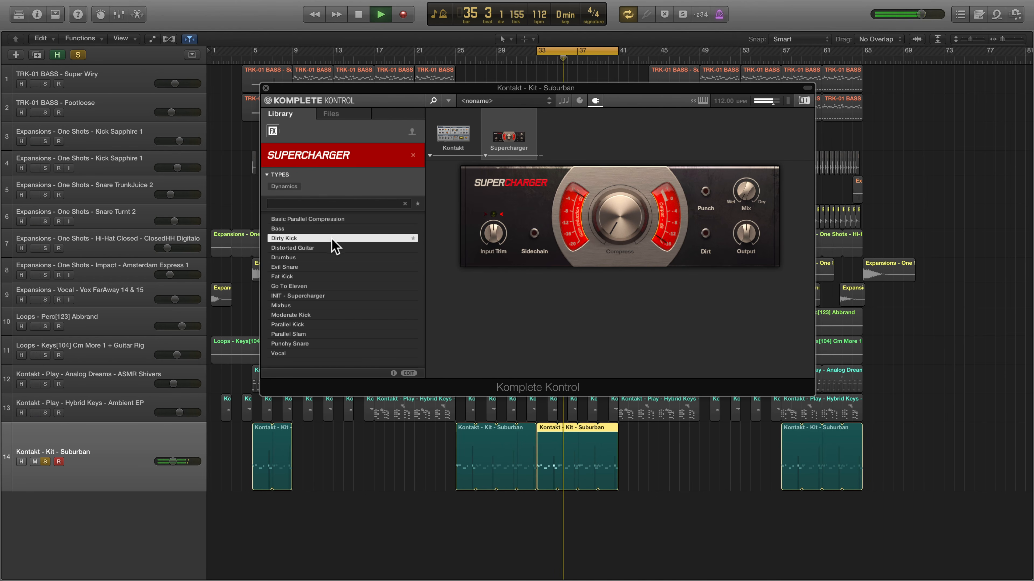
{"action": "left_click", "coordinate": [333, 287]}
{"action": "left_click_drag", "start_coordinate": [606, 226], "coordinate": [607, 250]}
{"action": "left_click_drag", "start_coordinate": [744, 237], "coordinate": [744, 231]}
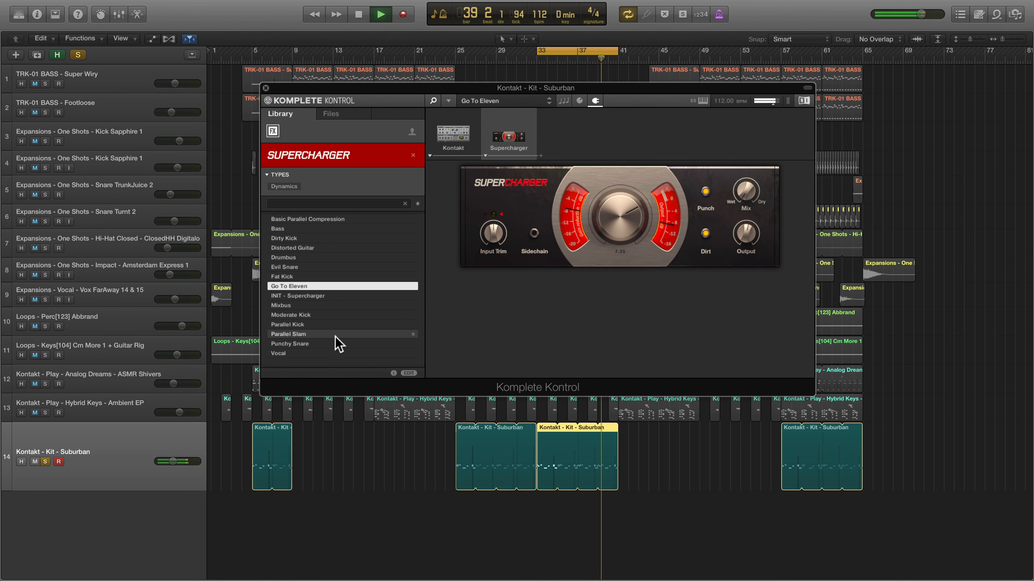
- Load the Punchy Snare preset in Supercharger, toggle Dirt and adjust the Compress amount
{"action": "left_click", "coordinate": [317, 344]}
{"action": "left_click", "coordinate": [706, 233]}
{"action": "left_click_drag", "start_coordinate": [626, 218], "coordinate": [626, 198]}
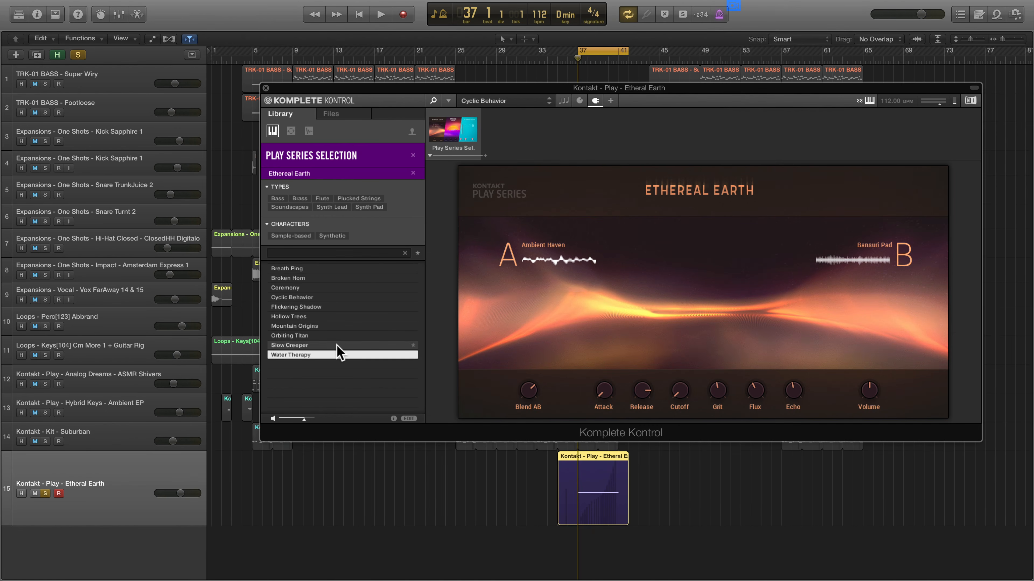
- Preview the Ethereal Earth presets Slow Creeper, Orbiting Titan, Hollow Trees and Flickering Shadow
{"action": "left_click", "coordinate": [340, 345]}
{"action": "left_click", "coordinate": [336, 333]}
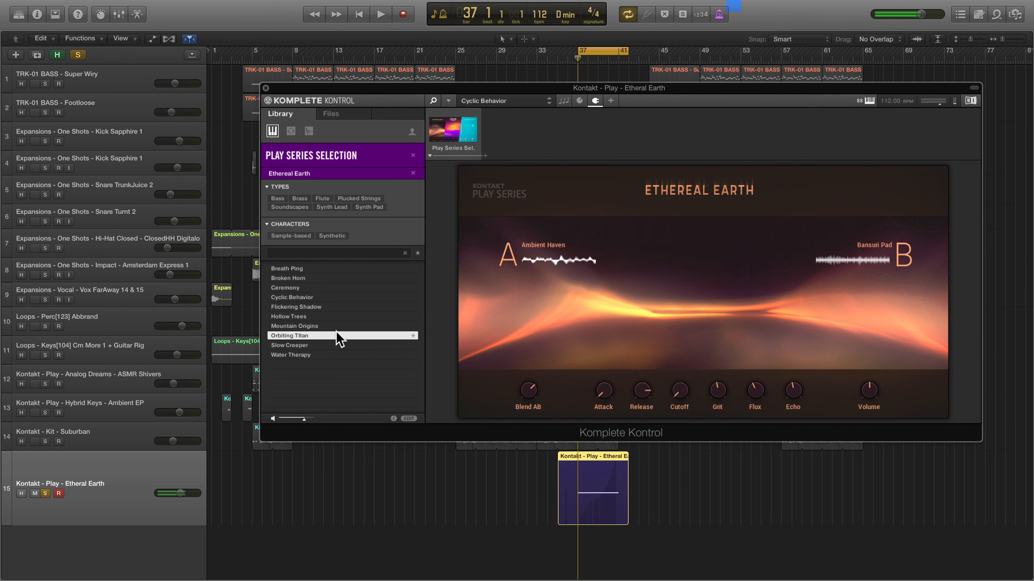
{"action": "left_click", "coordinate": [334, 316]}
{"action": "left_click", "coordinate": [333, 306]}
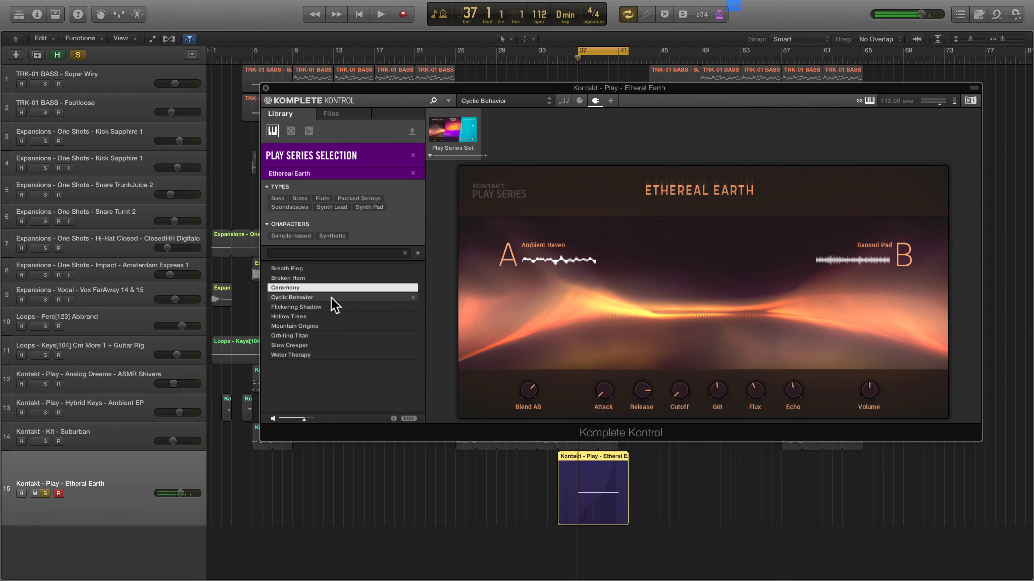
- Select the Cyclic Behavior preset, play it back while adjusting its Grit amount, and stop playback
{"action": "left_click", "coordinate": [331, 298]}
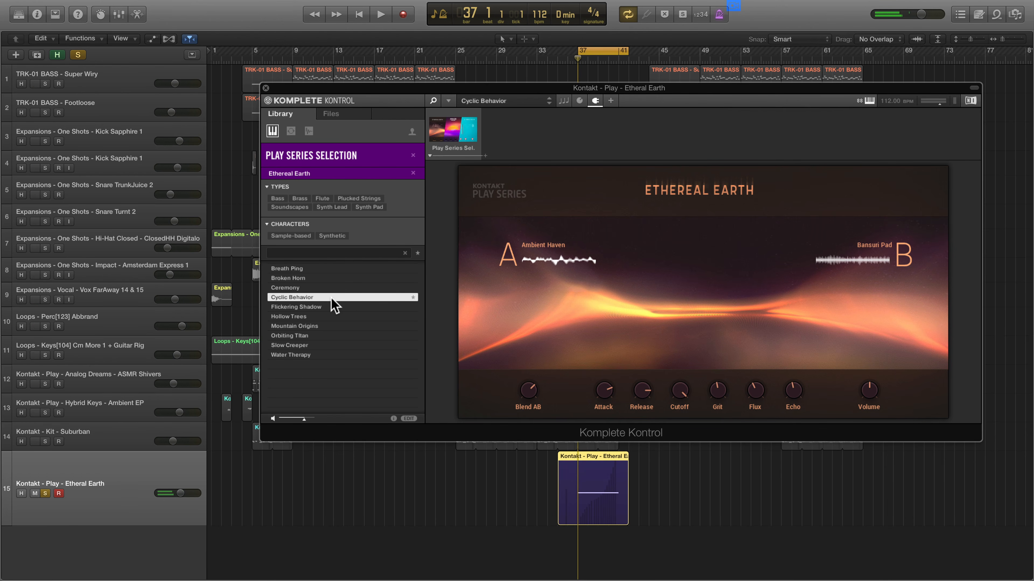
{"action": "key", "text": "space"}
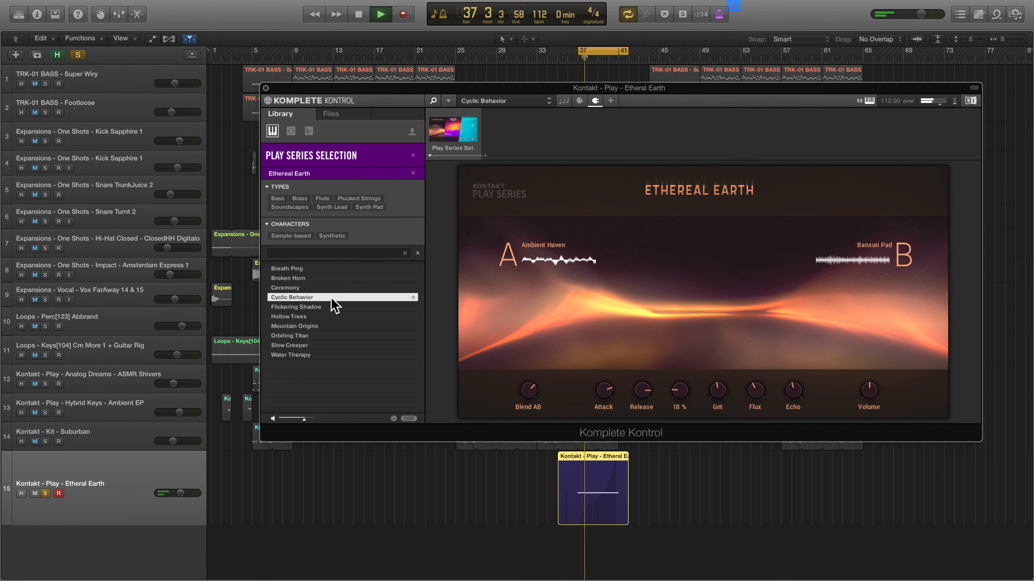
{"action": "left_click_drag", "start_coordinate": [718, 393], "coordinate": [793, 376]}
{"action": "key", "text": "space"}
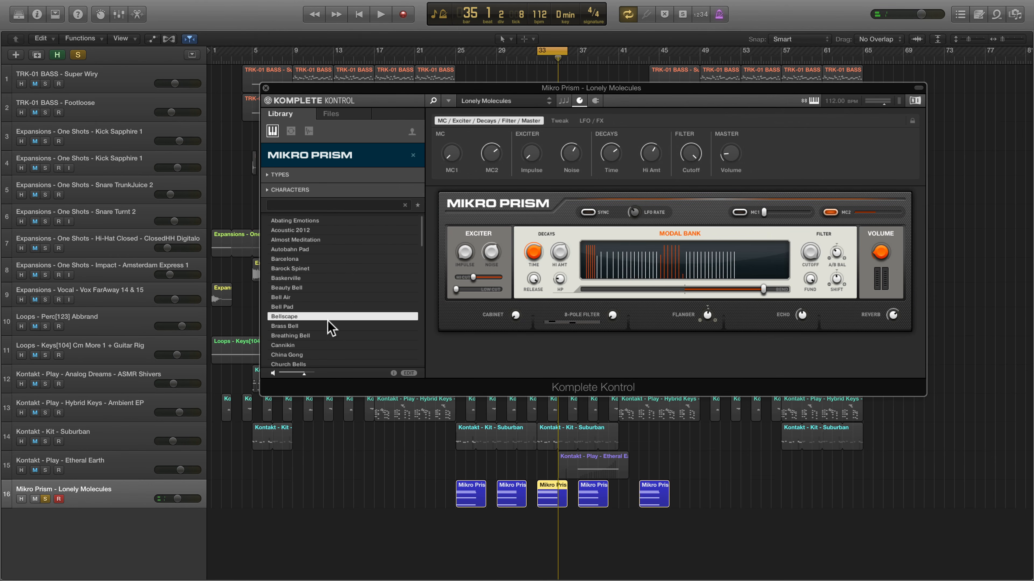
- Preview Mikro Prism presets down the list from Barock Spinet through Church Glass to Industrial Park
{"action": "left_click", "coordinate": [334, 267]}
{"action": "left_click", "coordinate": [332, 297]}
{"action": "scroll", "coordinate": [333, 305], "scroll_direction": "down", "scroll_amount": 3}
{"action": "left_click", "coordinate": [333, 306]}
{"action": "scroll", "coordinate": [333, 306], "scroll_direction": "down", "scroll_amount": 4}
{"action": "left_click", "coordinate": [334, 307]}
{"action": "scroll", "coordinate": [333, 307], "scroll_direction": "down", "scroll_amount": 8}
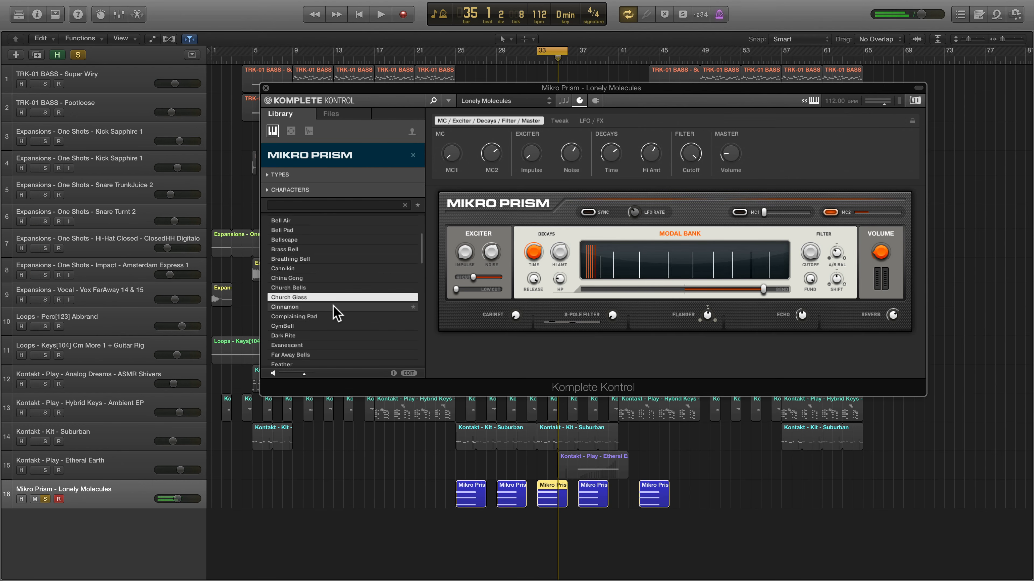
{"action": "left_click", "coordinate": [333, 307]}
{"action": "left_click", "coordinate": [332, 325]}
{"action": "left_click", "coordinate": [332, 345]}
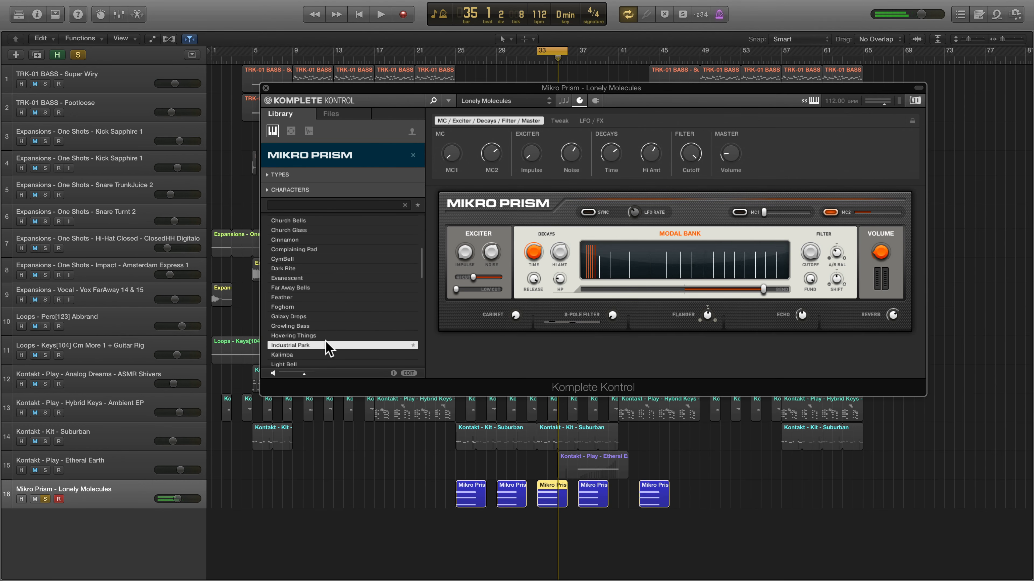
- Preview Medieval Reed and Metaletric Bass, select the Lonely Molecules preset and start playback
{"action": "scroll", "coordinate": [332, 336], "scroll_direction": "down", "scroll_amount": 8}
{"action": "left_click", "coordinate": [322, 346]}
{"action": "left_click", "coordinate": [317, 356]}
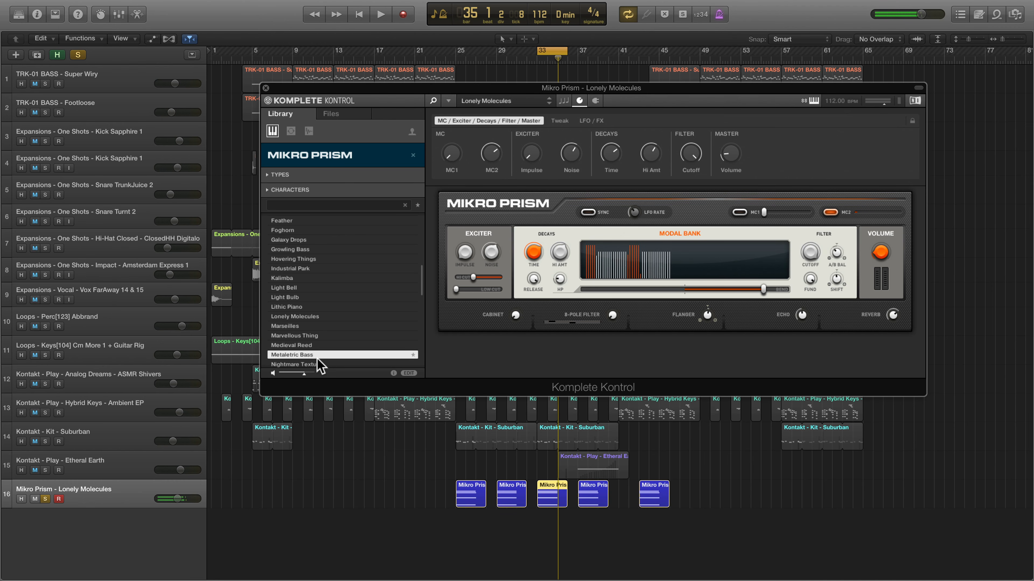
{"action": "left_click", "coordinate": [314, 317]}
{"action": "key", "text": "space"}
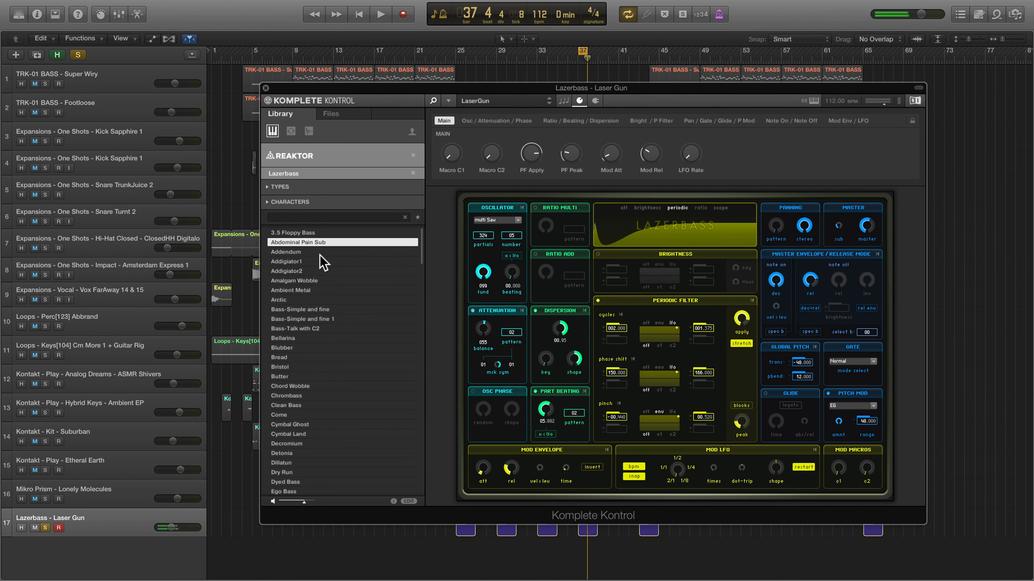
- Preview Lazerbass presets down the list from Addigiator2 through Clean Bass to Dry Run
{"action": "left_click", "coordinate": [322, 271]}
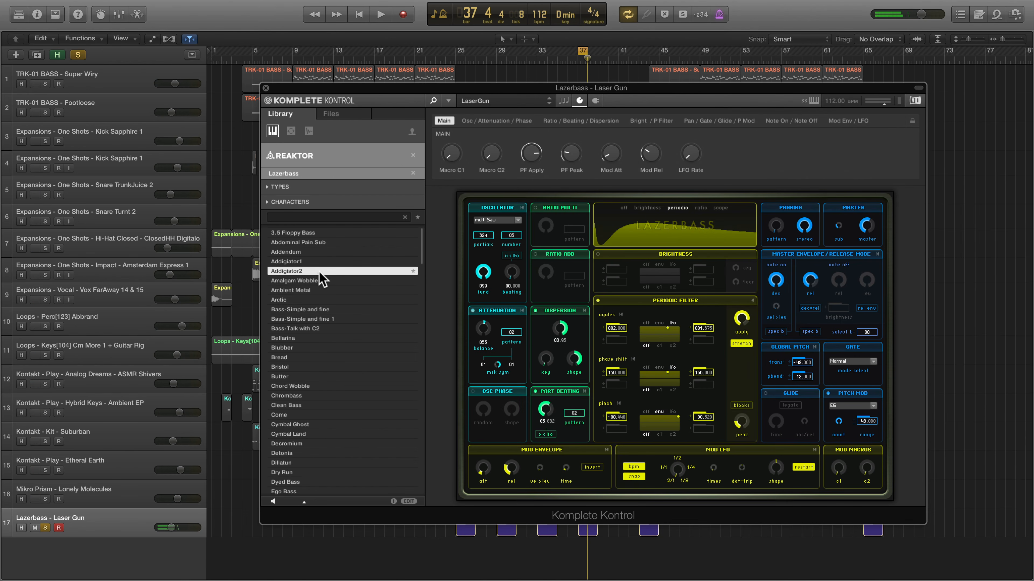
{"action": "left_click", "coordinate": [324, 300]}
{"action": "left_click", "coordinate": [326, 339]}
{"action": "left_click", "coordinate": [322, 377]}
{"action": "left_click", "coordinate": [317, 405]}
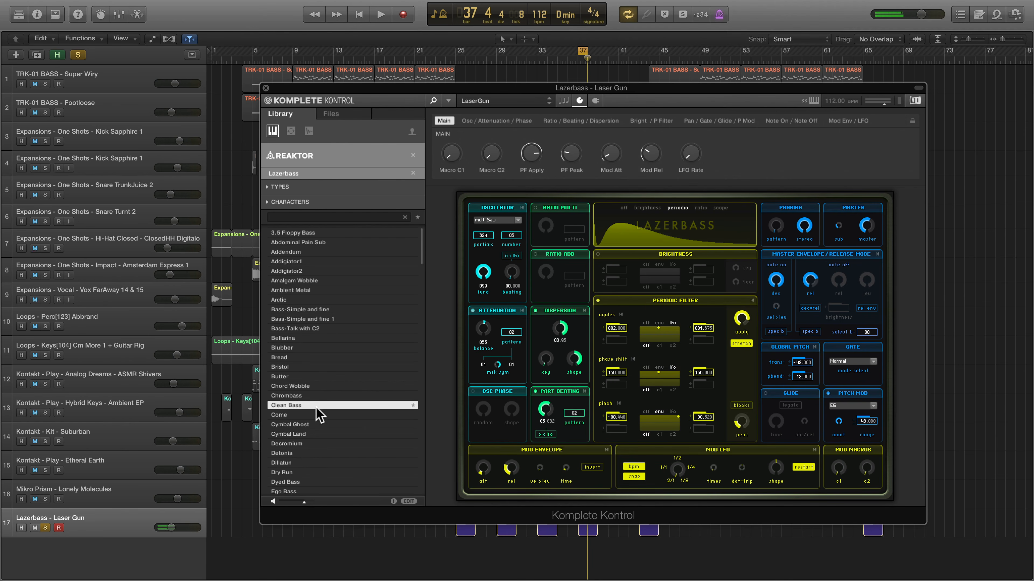
{"action": "left_click", "coordinate": [306, 443]}
{"action": "left_click", "coordinate": [305, 473]}
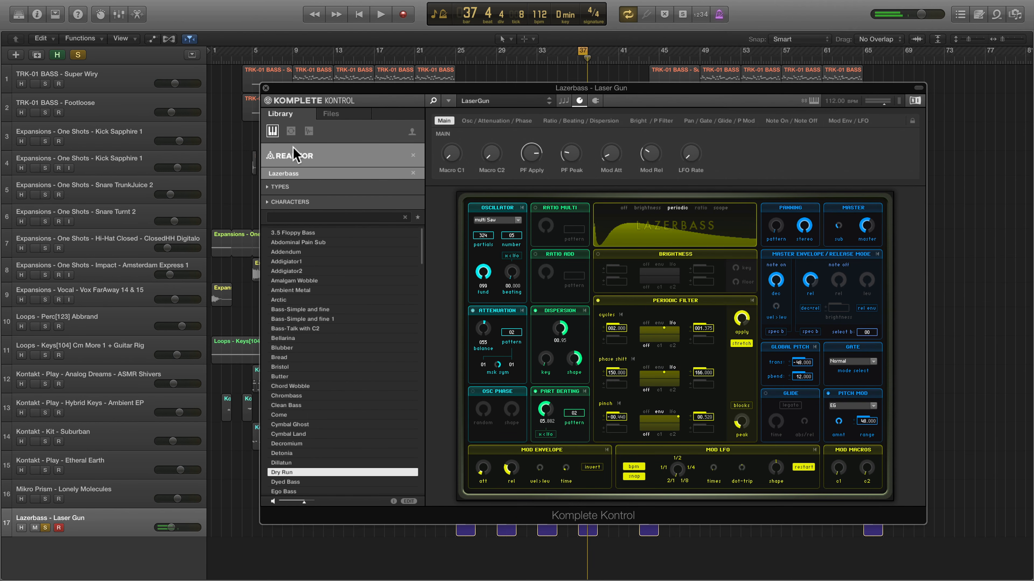
- Filter the Lazerbass presets by the Synth Misc type and the Monophonic character
{"action": "left_click", "coordinate": [270, 187]}
{"action": "left_click", "coordinate": [366, 198]}
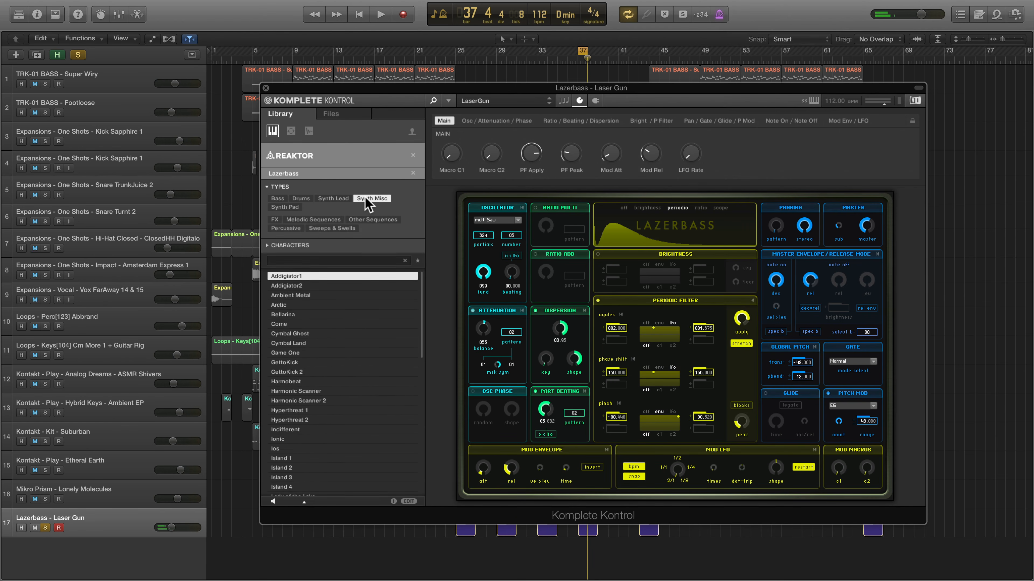
{"action": "left_click", "coordinate": [272, 245]}
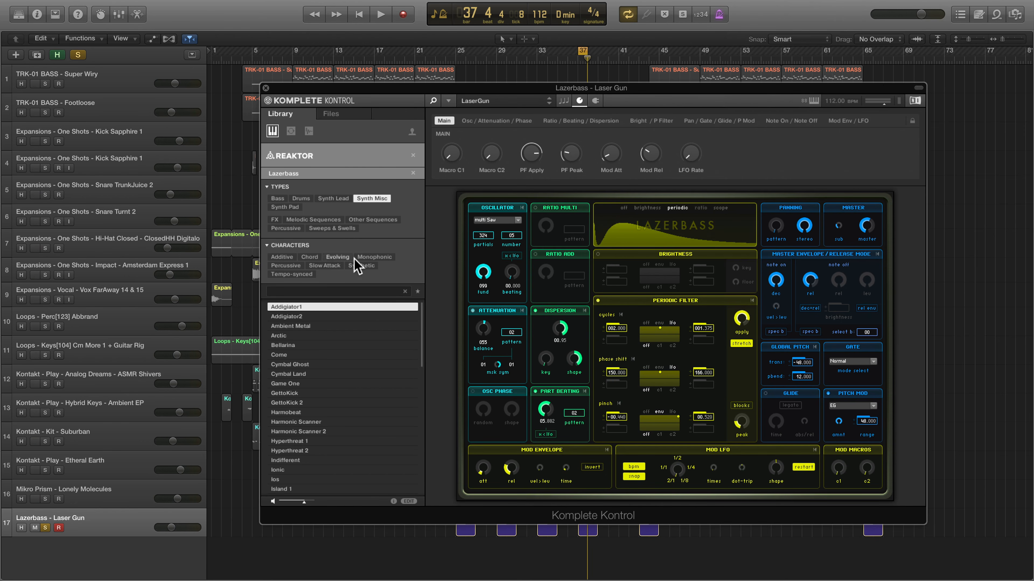
- Select the LaserGun preset, play it back on the Lazerbass track, and stop playback
{"action": "scroll", "coordinate": [309, 362], "scroll_direction": "down", "scroll_amount": 5}
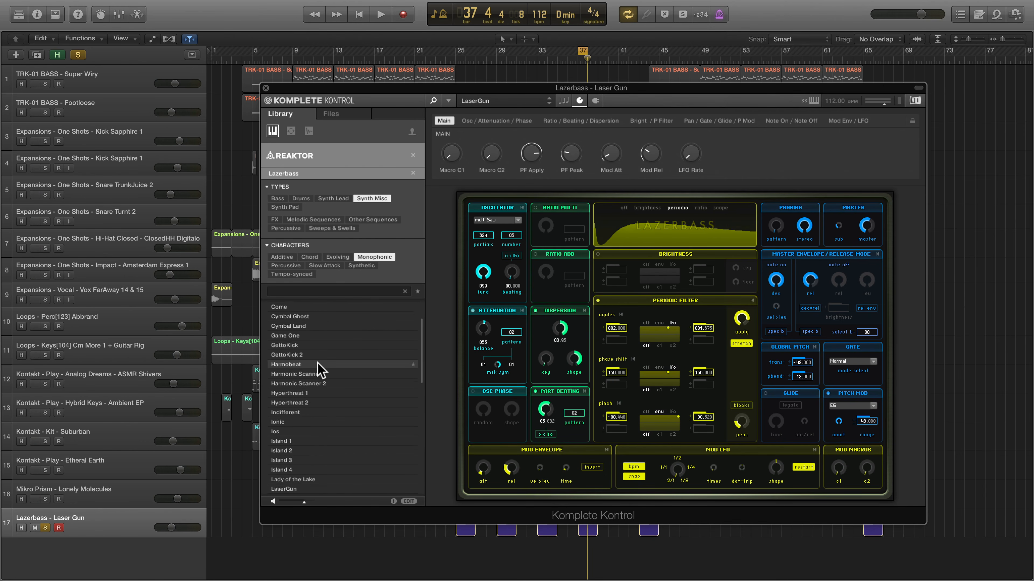
{"action": "left_click", "coordinate": [311, 404]}
{"action": "key", "text": "space"}
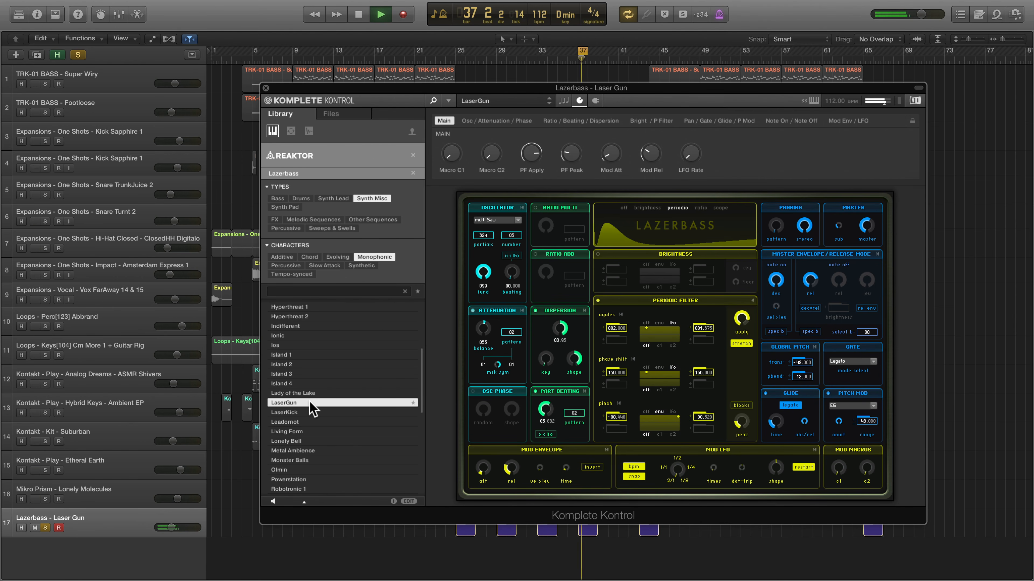
{"action": "key", "text": "space"}
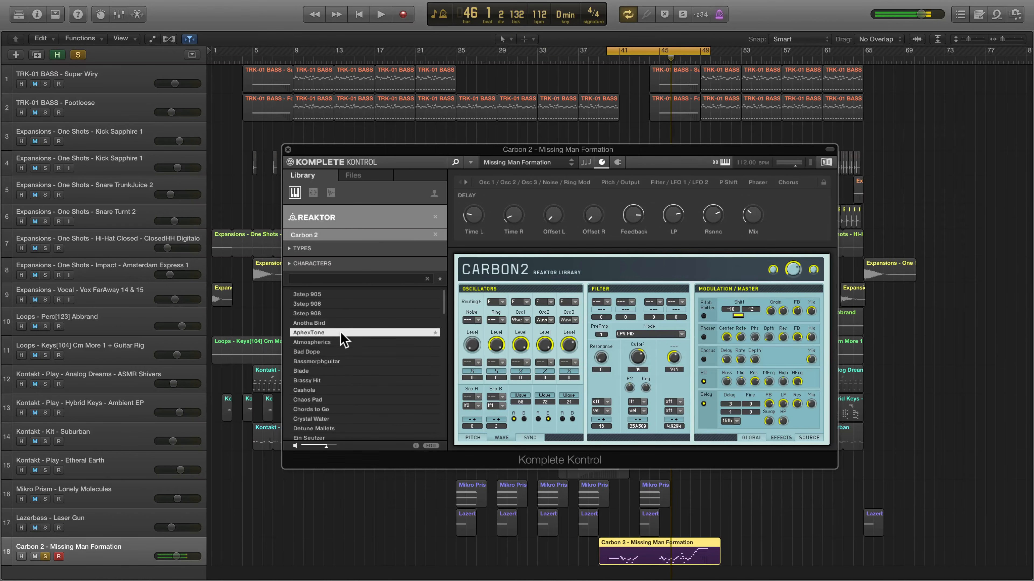
- Preview Carbon 2 presets down the list from Bad Dope past INIT - Carbon 2
{"action": "left_click", "coordinate": [339, 351]}
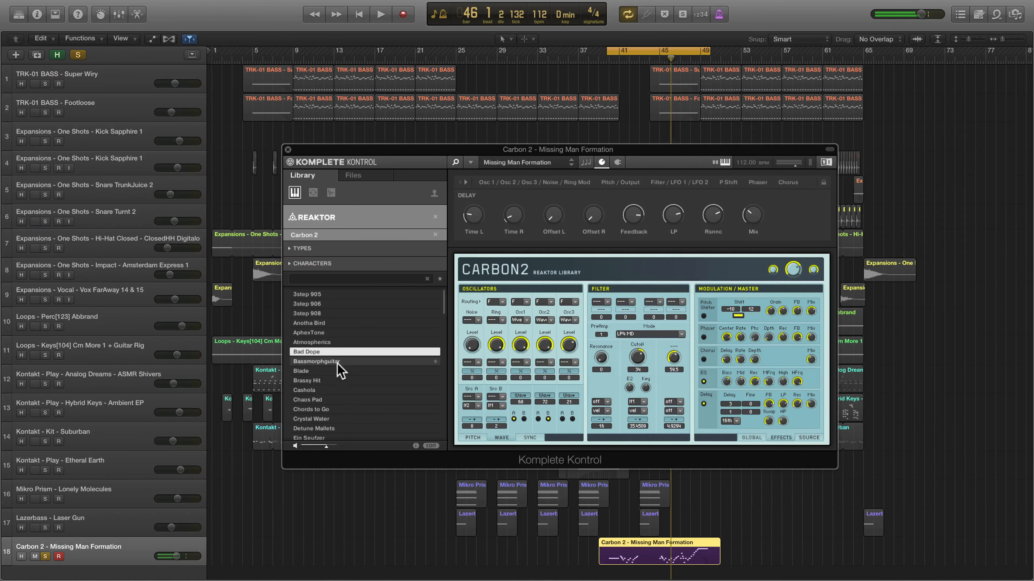
{"action": "left_click", "coordinate": [336, 390]}
{"action": "scroll", "coordinate": [335, 391], "scroll_direction": "down", "scroll_amount": 5}
{"action": "left_click", "coordinate": [335, 391]}
{"action": "scroll", "coordinate": [335, 391], "scroll_direction": "down", "scroll_amount": 3}
{"action": "scroll", "coordinate": [336, 392], "scroll_direction": "down", "scroll_amount": 2}
{"action": "left_click", "coordinate": [336, 391]}
{"action": "scroll", "coordinate": [336, 391], "scroll_direction": "down", "scroll_amount": 3}
{"action": "scroll", "coordinate": [336, 392], "scroll_direction": "down", "scroll_amount": 3}
{"action": "left_click", "coordinate": [336, 390]}
{"action": "scroll", "coordinate": [336, 392], "scroll_direction": "down", "scroll_amount": 3}
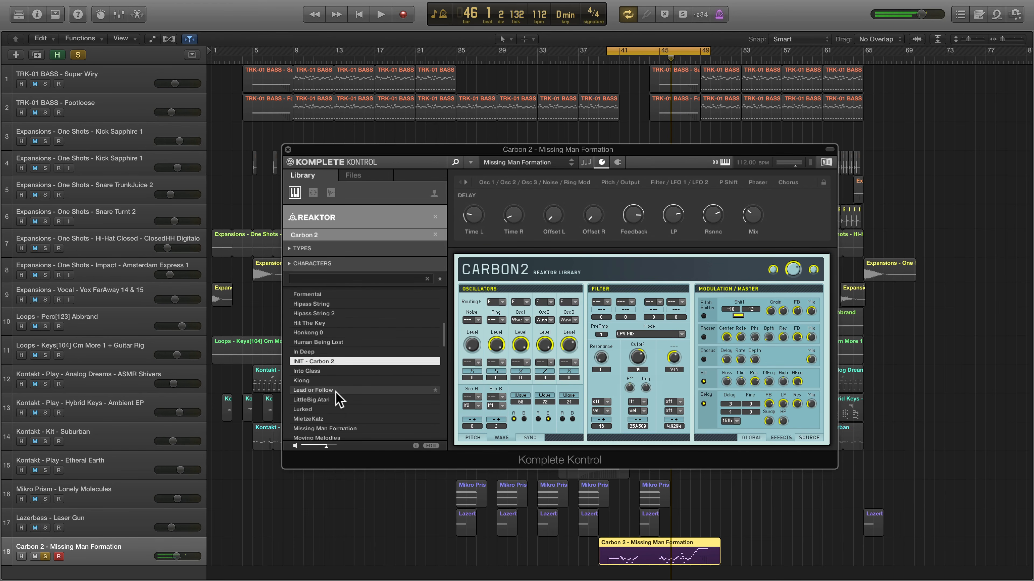
{"action": "scroll", "coordinate": [335, 391], "scroll_direction": "down", "scroll_amount": 1}
{"action": "left_click", "coordinate": [335, 391]}
{"action": "left_click", "coordinate": [336, 400]}
- Select the Missing Man Formation preset and play it back on the Carbon 2 track while paging through its parameters
{"action": "left_click", "coordinate": [338, 420]}
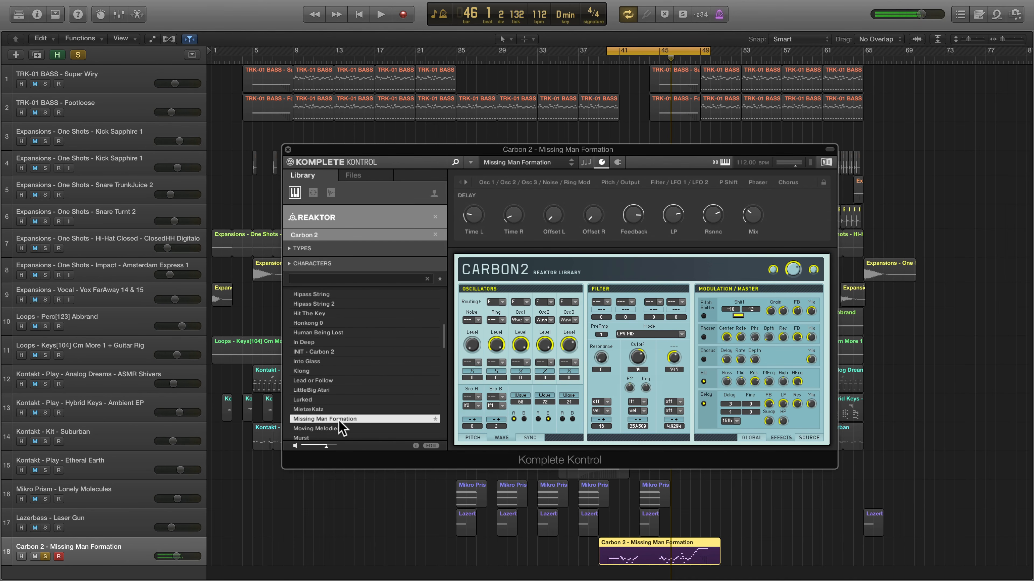
{"action": "scroll", "coordinate": [339, 420], "scroll_direction": "down", "scroll_amount": 10}
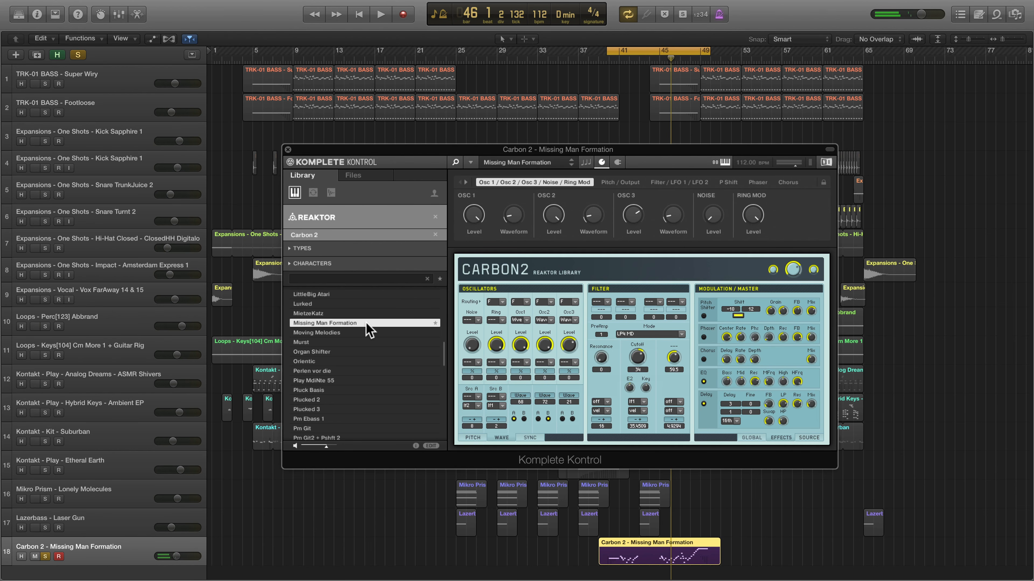
{"action": "key", "text": "space"}
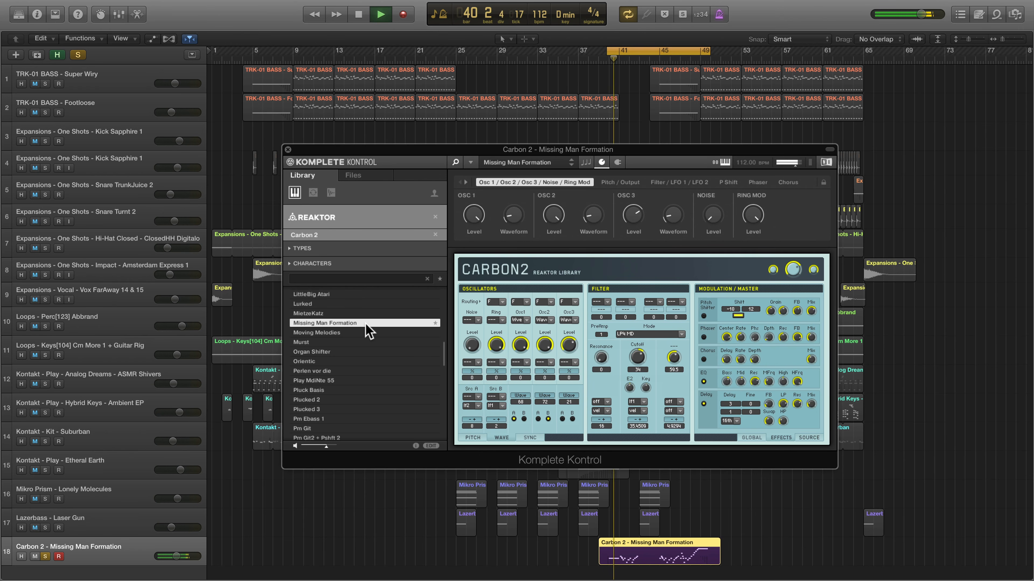
{"action": "left_click", "coordinate": [464, 182]}
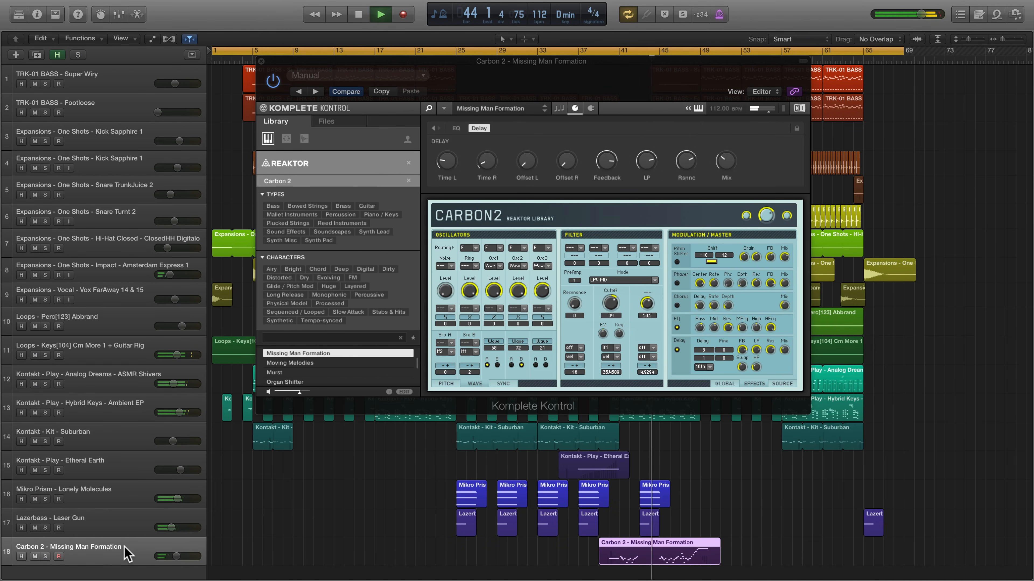
- Review the Etheral Earth, Impact, Hi-Hat Closed, Footloose and Keys[104] loop tracks during playback, including the loop's audio source beside Guitar Rig 6
{"action": "left_click", "coordinate": [113, 470]}
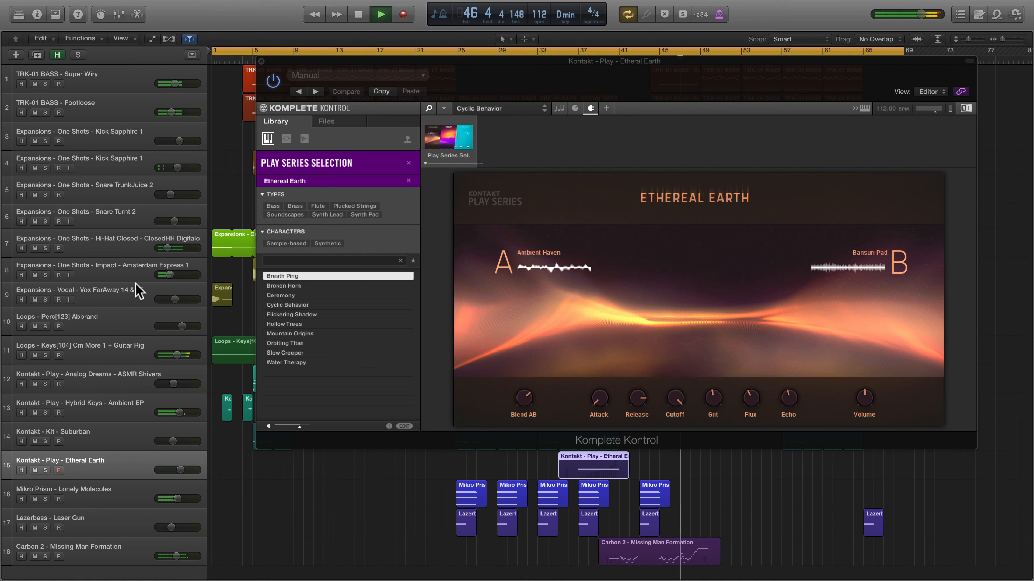
{"action": "left_click", "coordinate": [120, 271]}
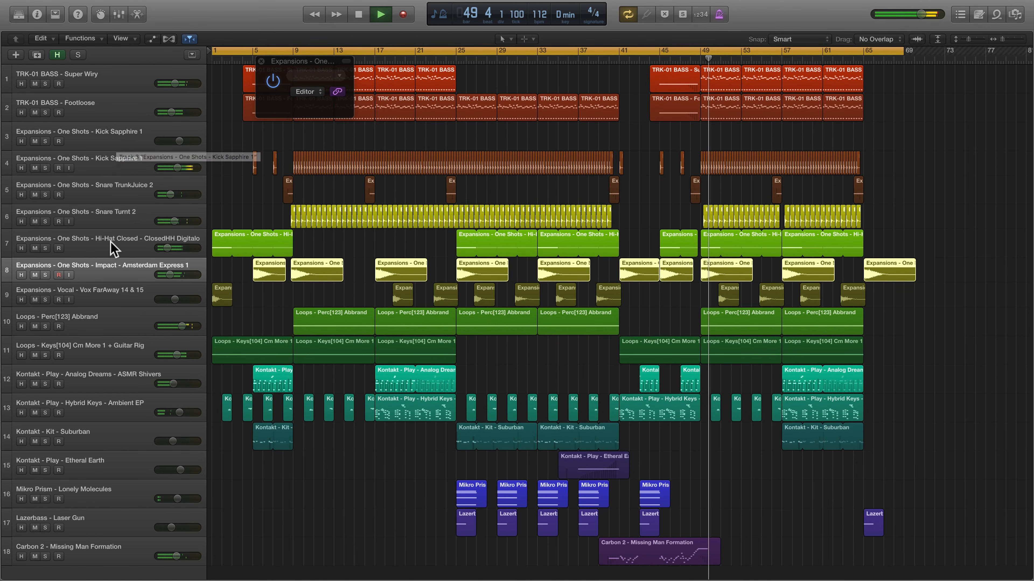
{"action": "left_click", "coordinate": [114, 250]}
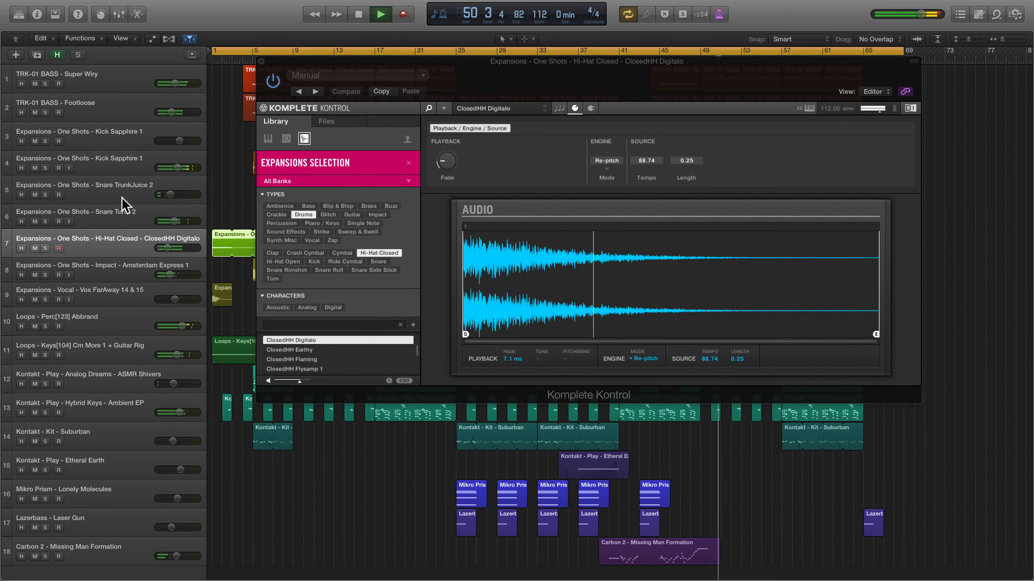
{"action": "left_click", "coordinate": [113, 111]}
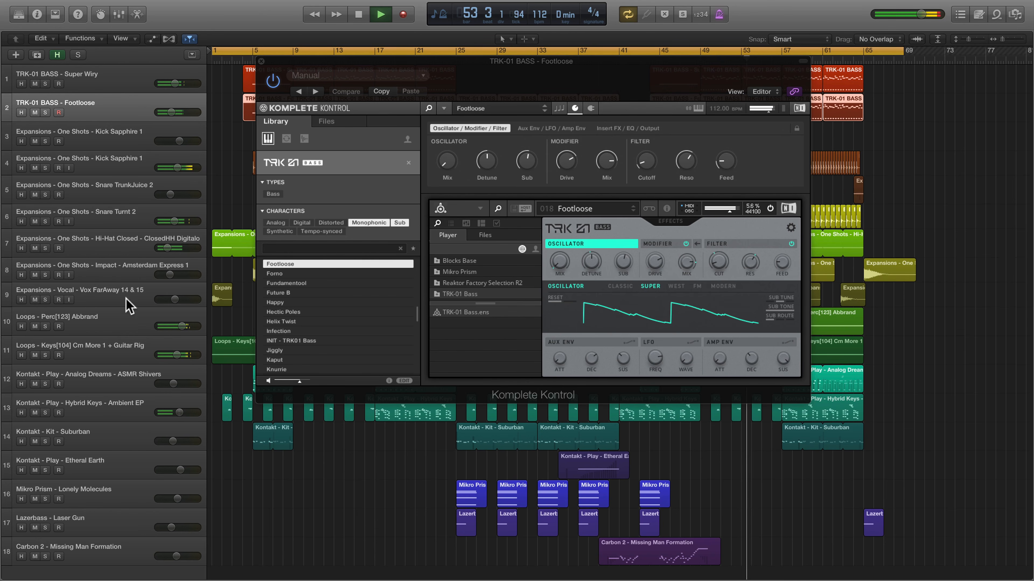
{"action": "left_click", "coordinate": [104, 361]}
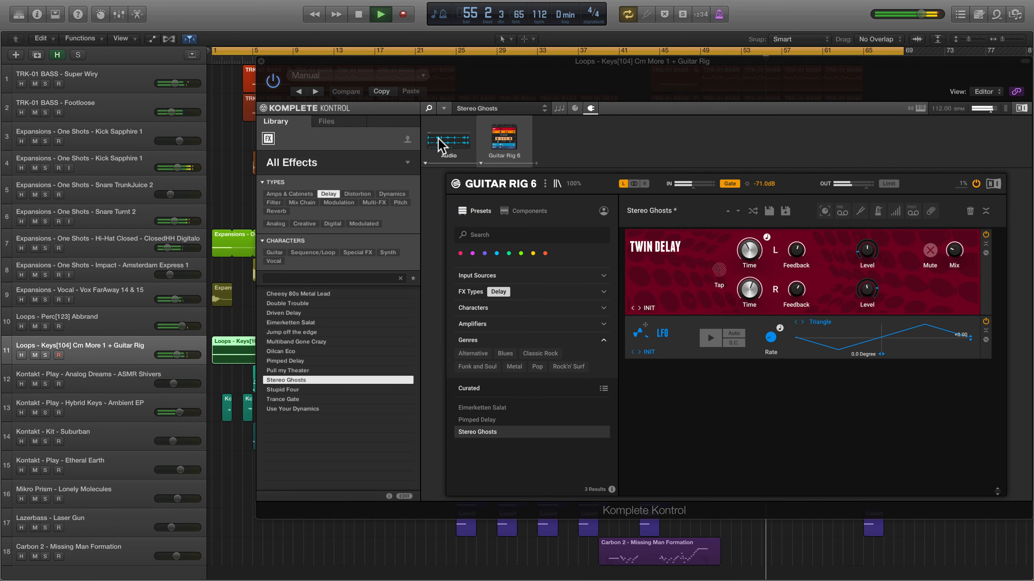
{"action": "left_click", "coordinate": [440, 145]}
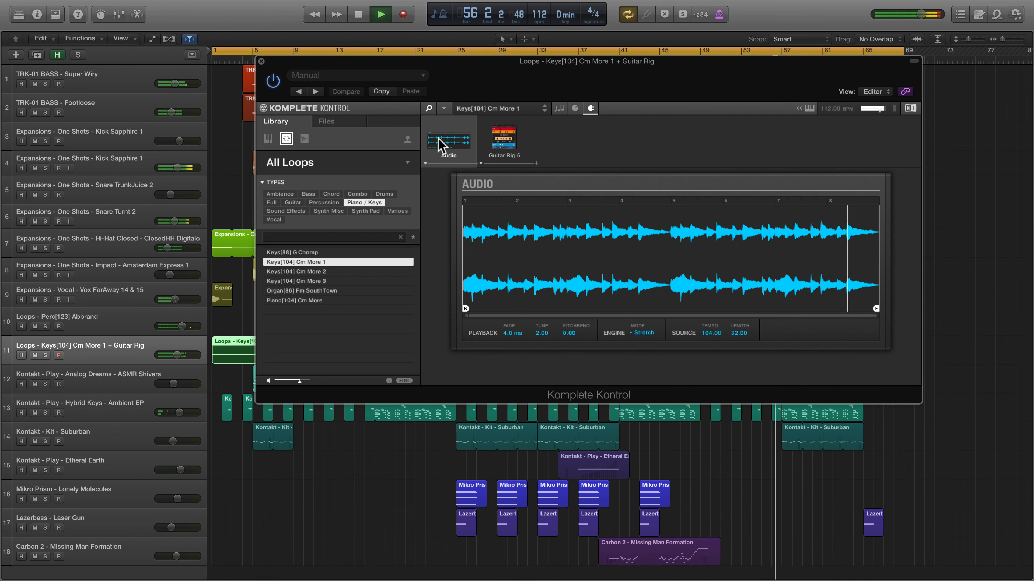